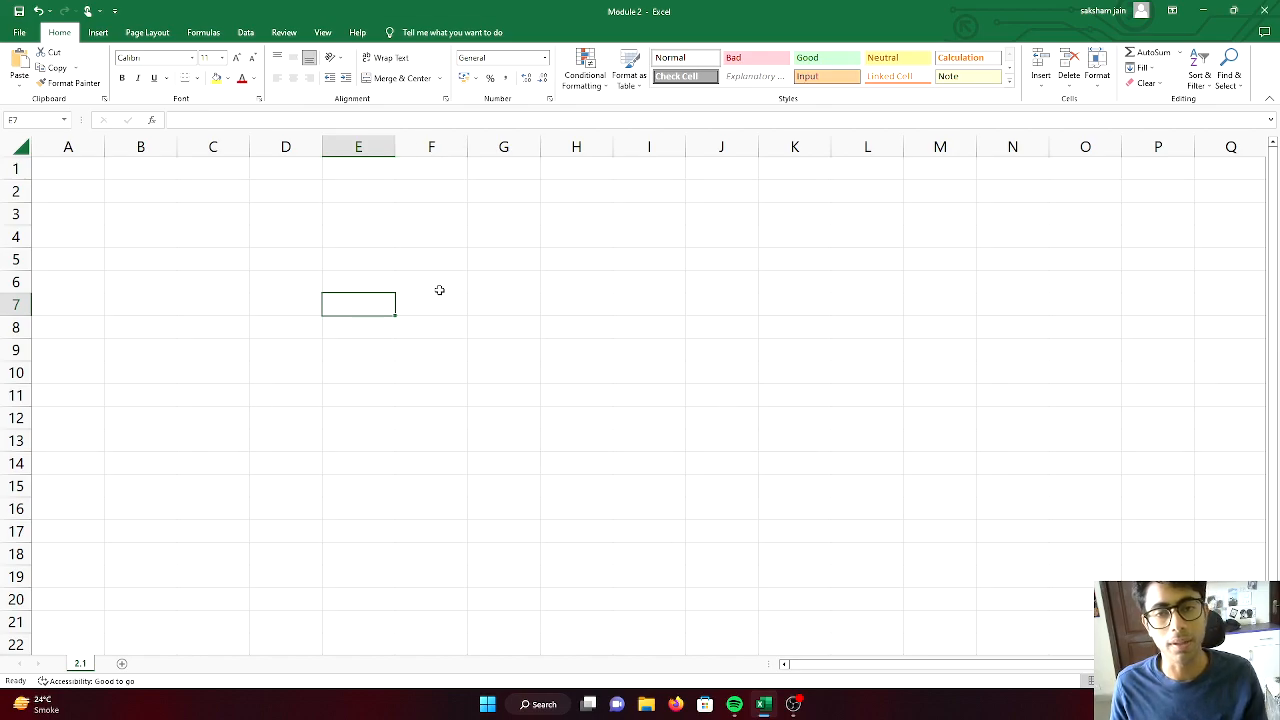
- Enter the title "Monthly Budget" in cell A1
click(70, 170)
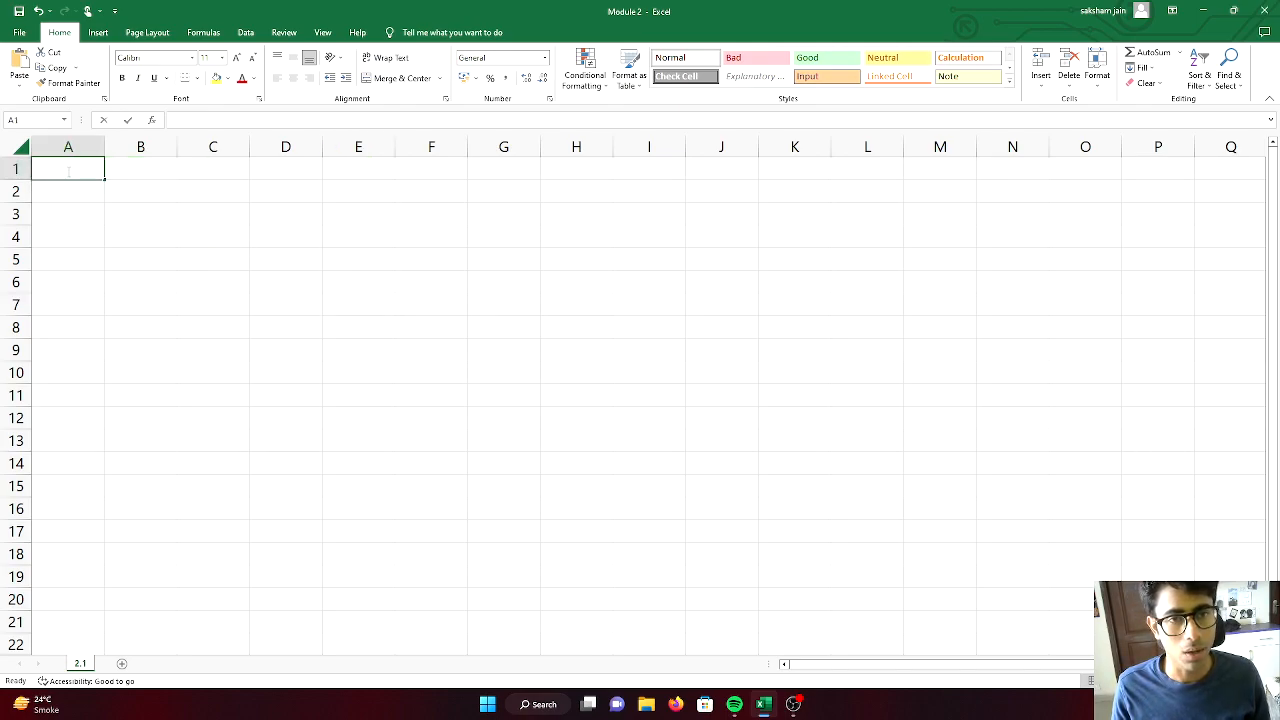
double_click(69, 172)
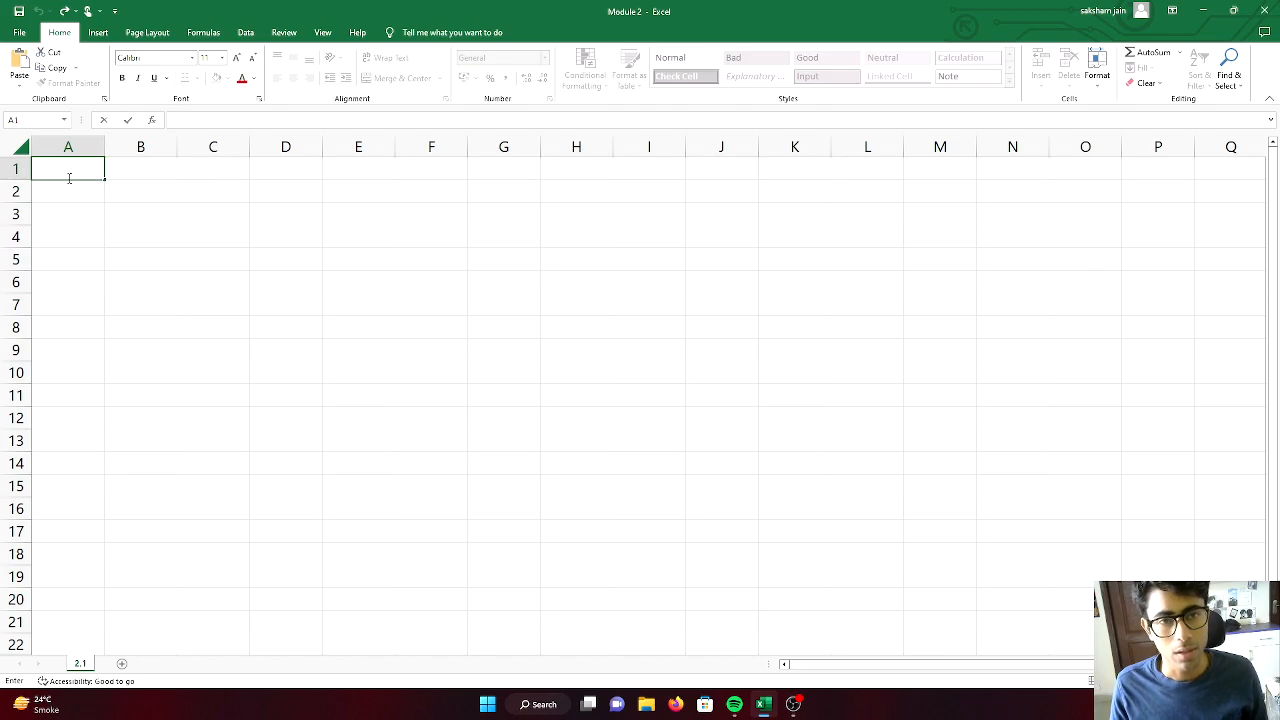
click(151, 197)
click(80, 175)
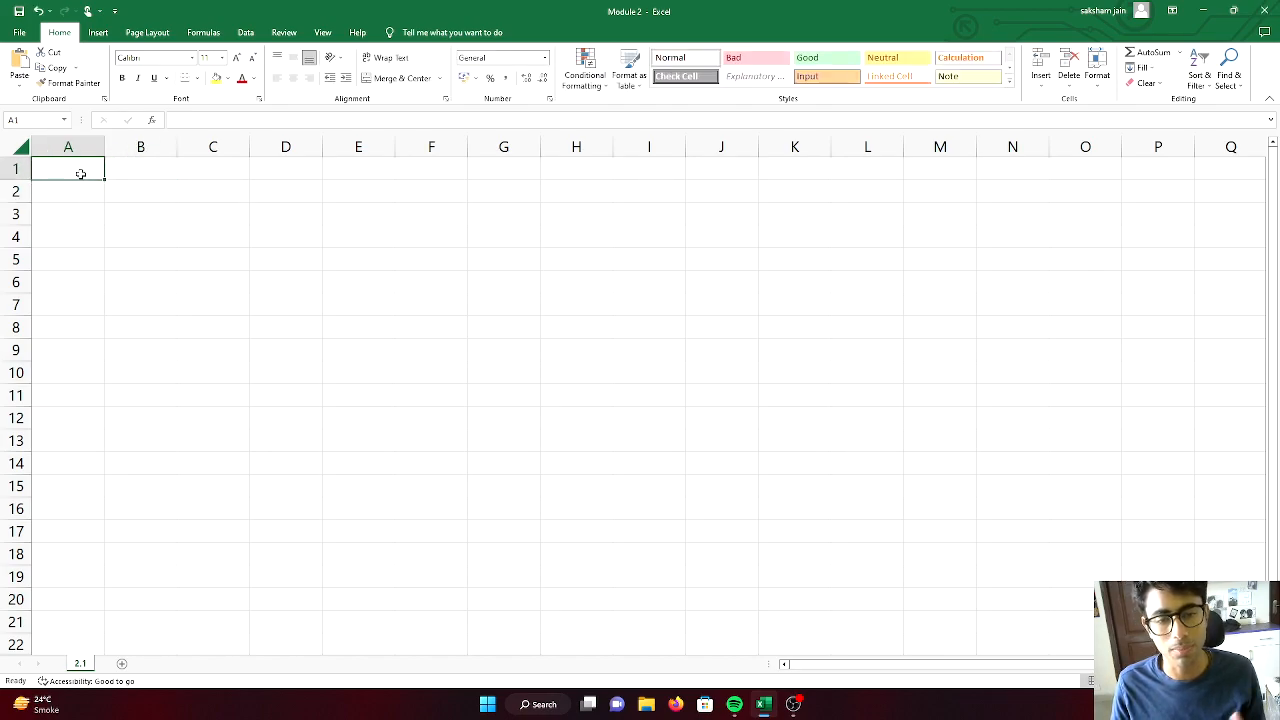
double_click(81, 173)
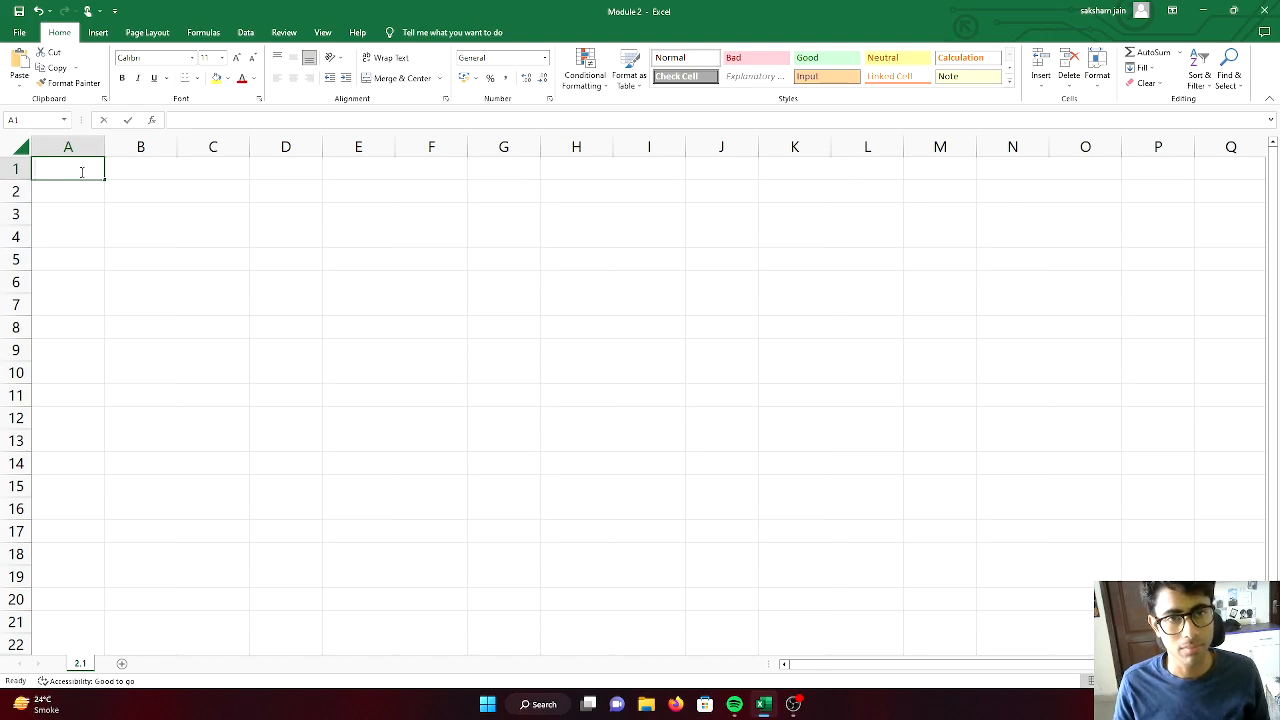
text(Monthly)
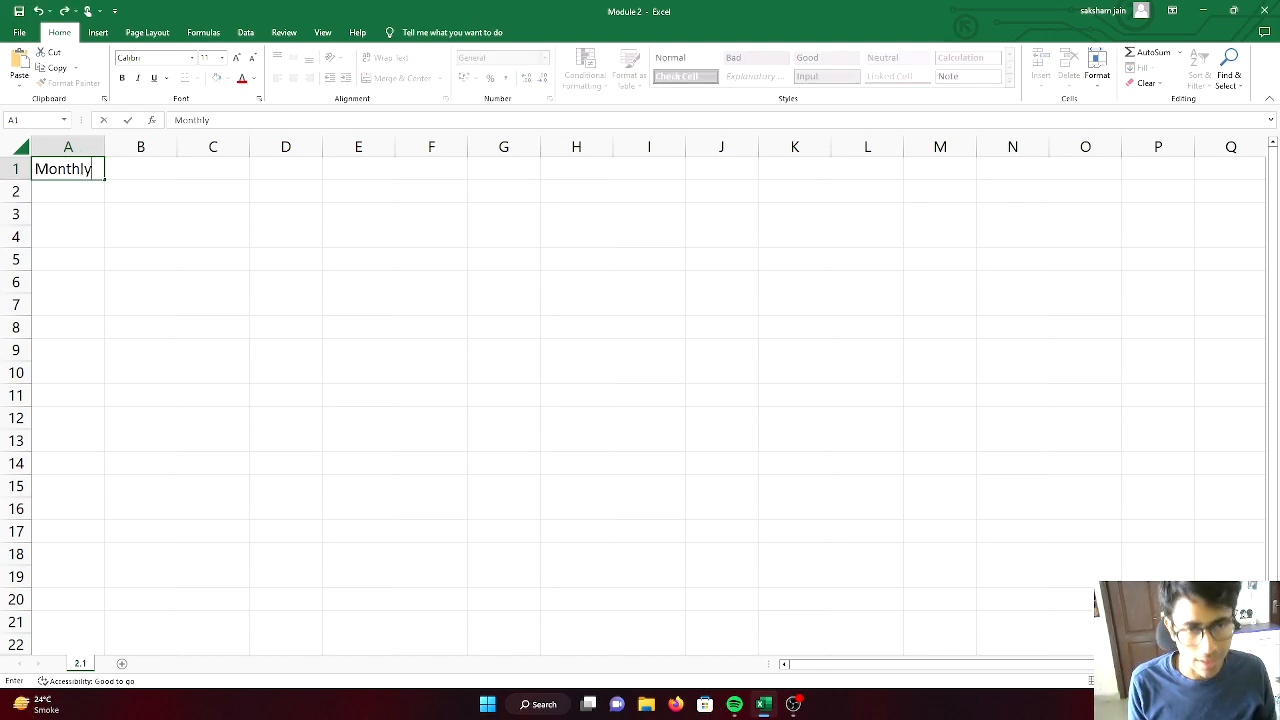
text( Budget)
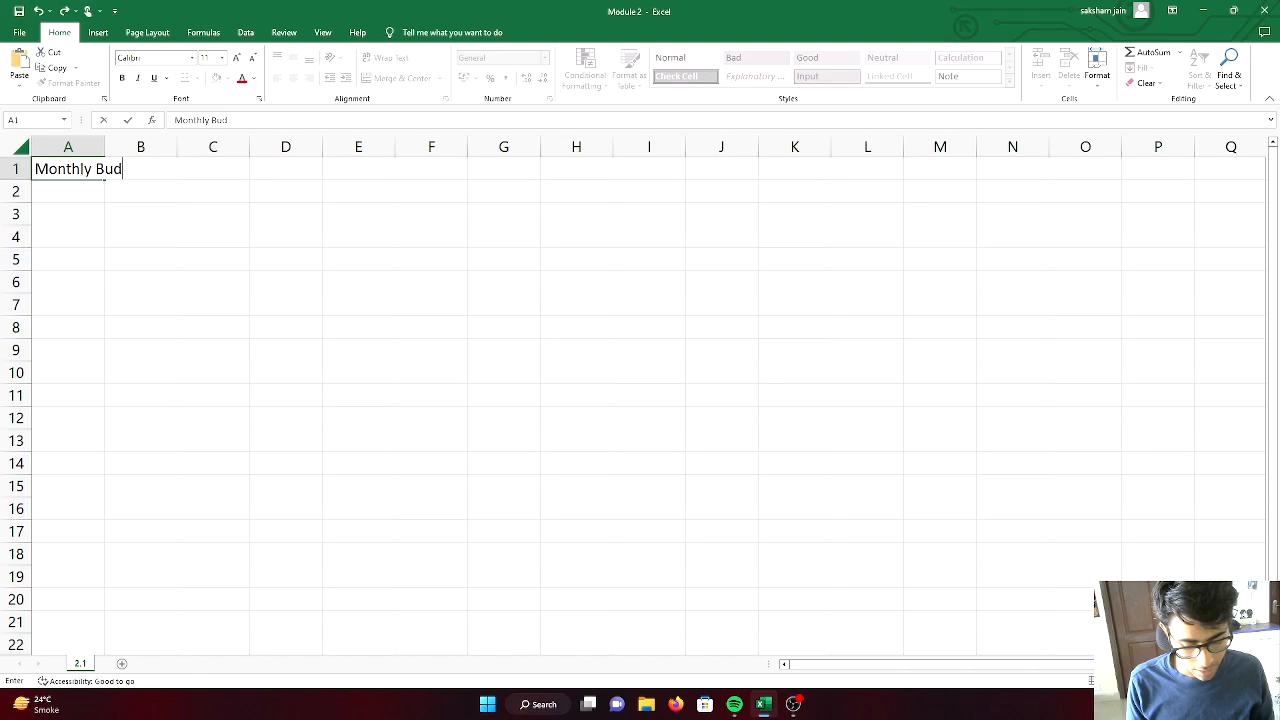
- List the first expense categories in cells A3 to A5: Housing, Food & Dining and Transportation
click(62, 216)
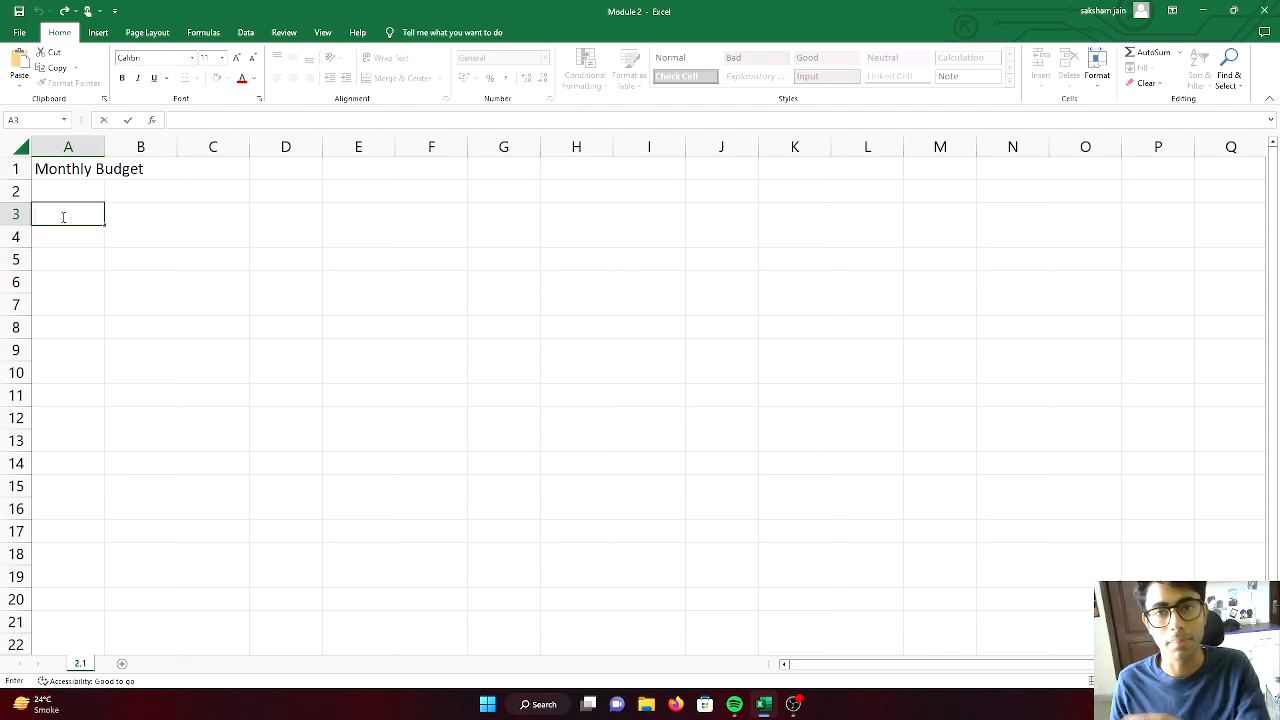
click(63, 217)
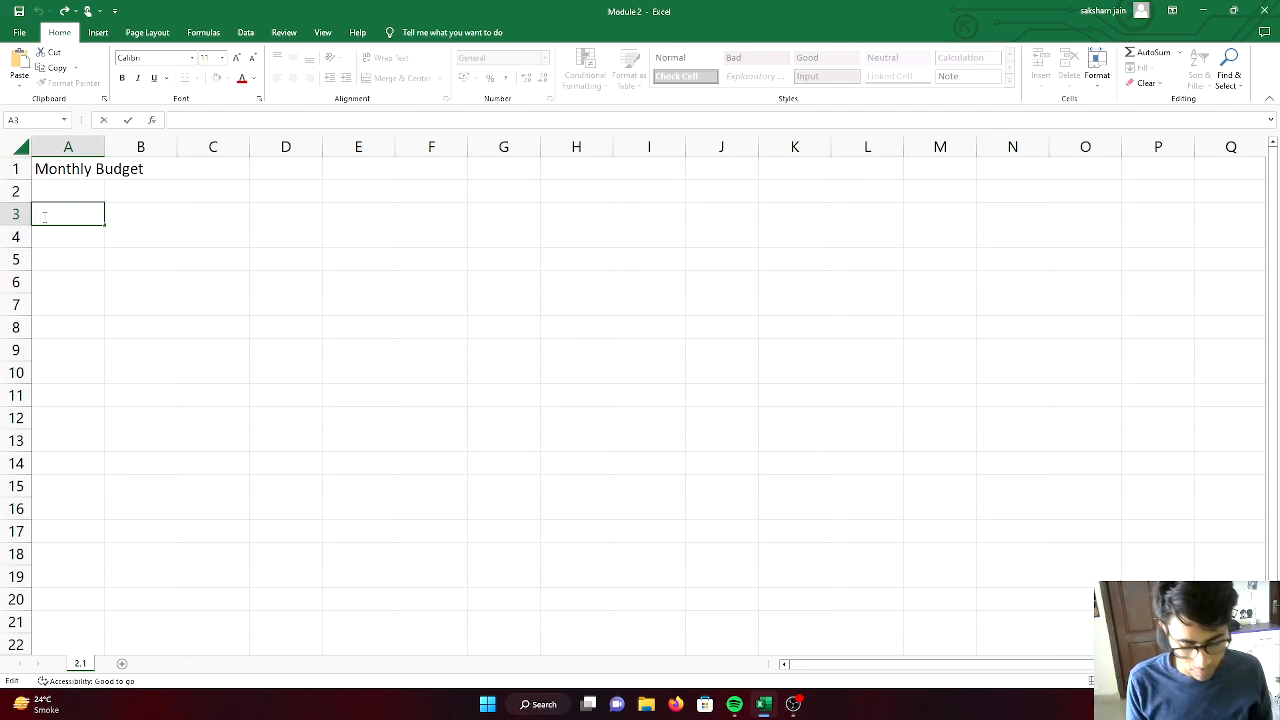
text(Housing)
key(Return)
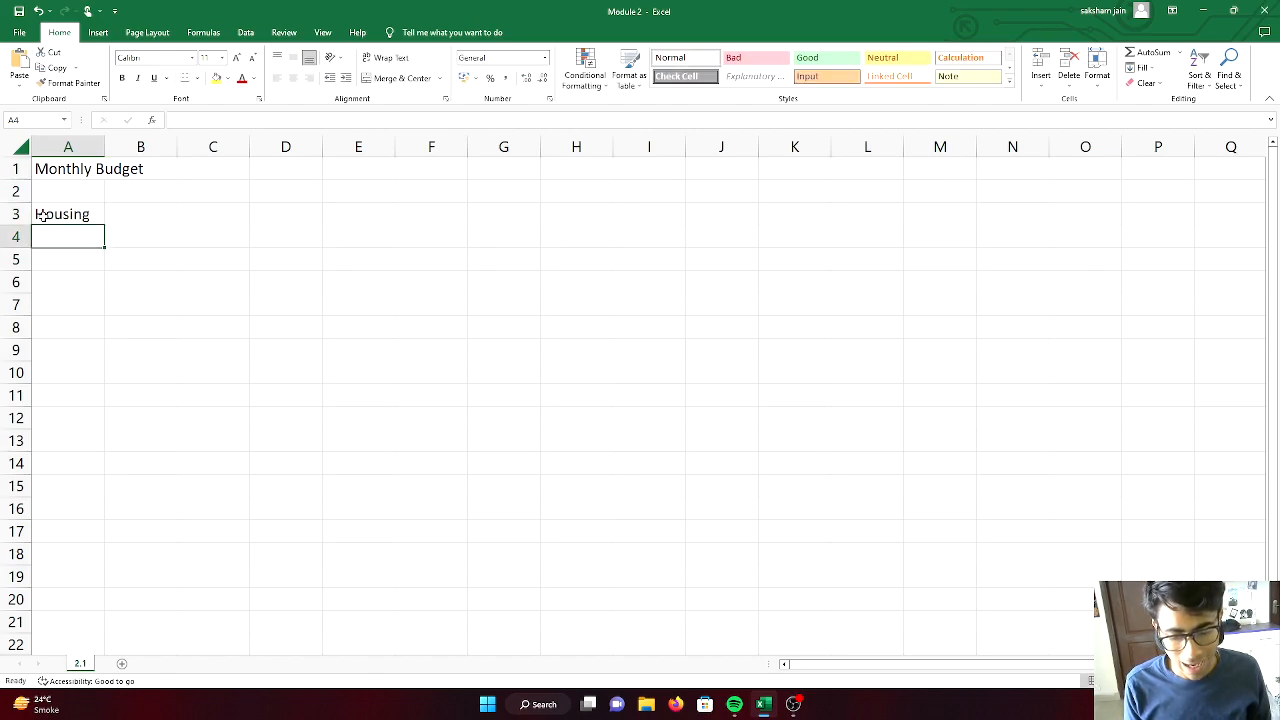
text(Food )
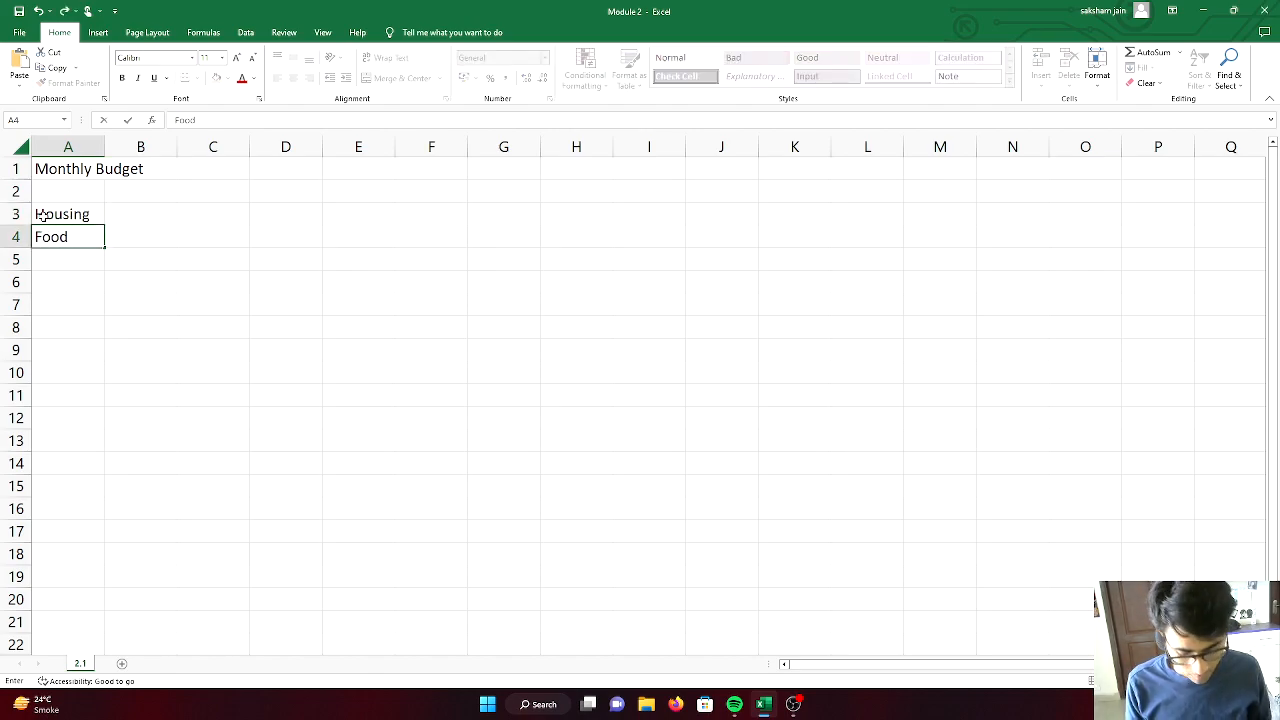
text(& Dining)
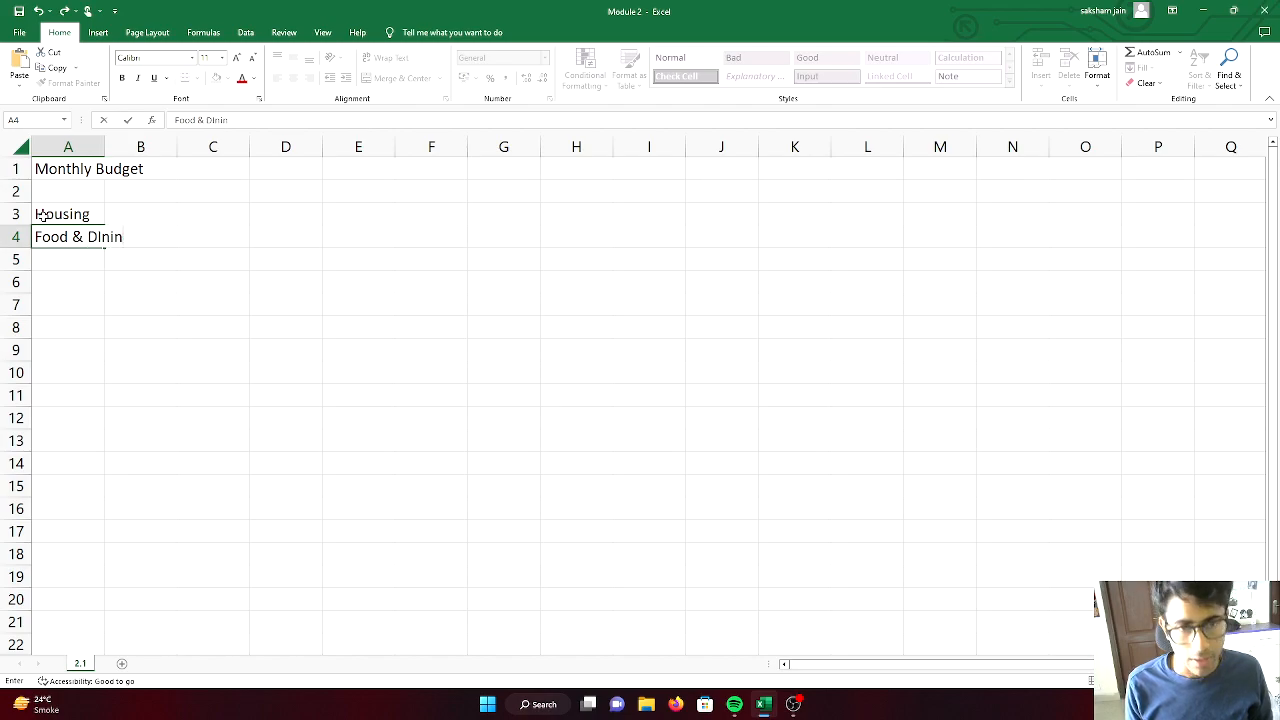
key(Return)
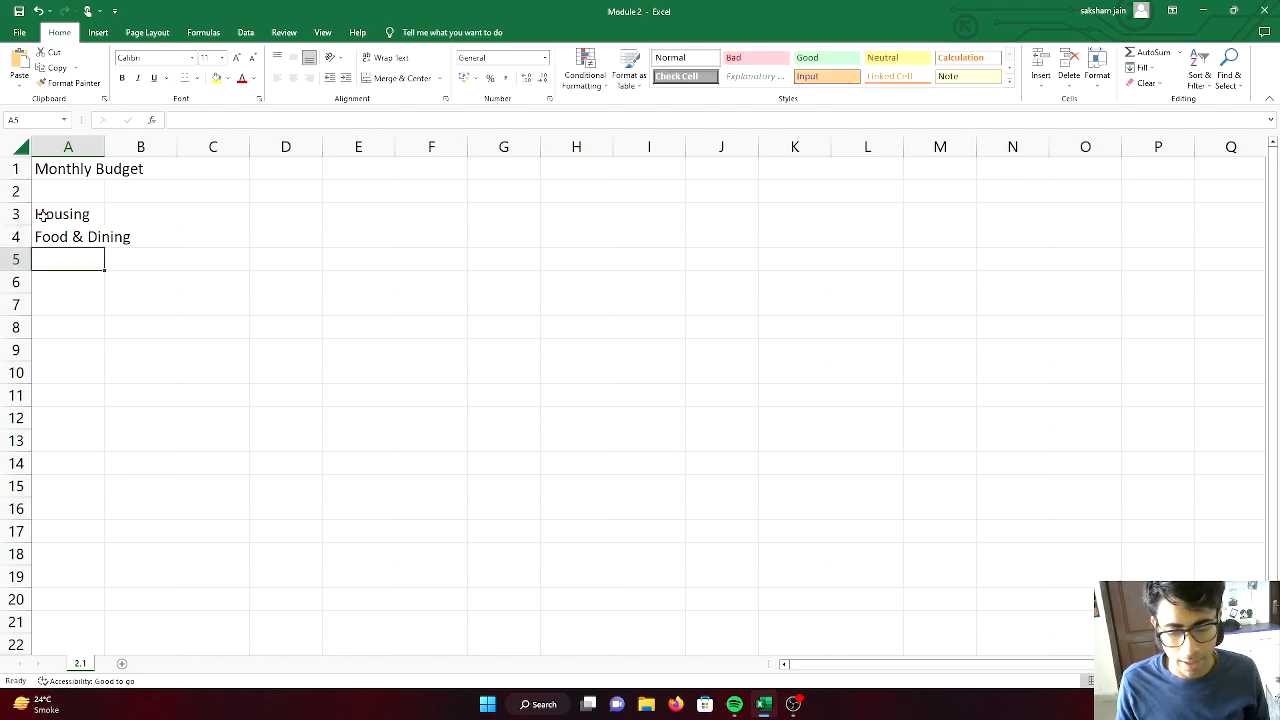
text(Transportation)
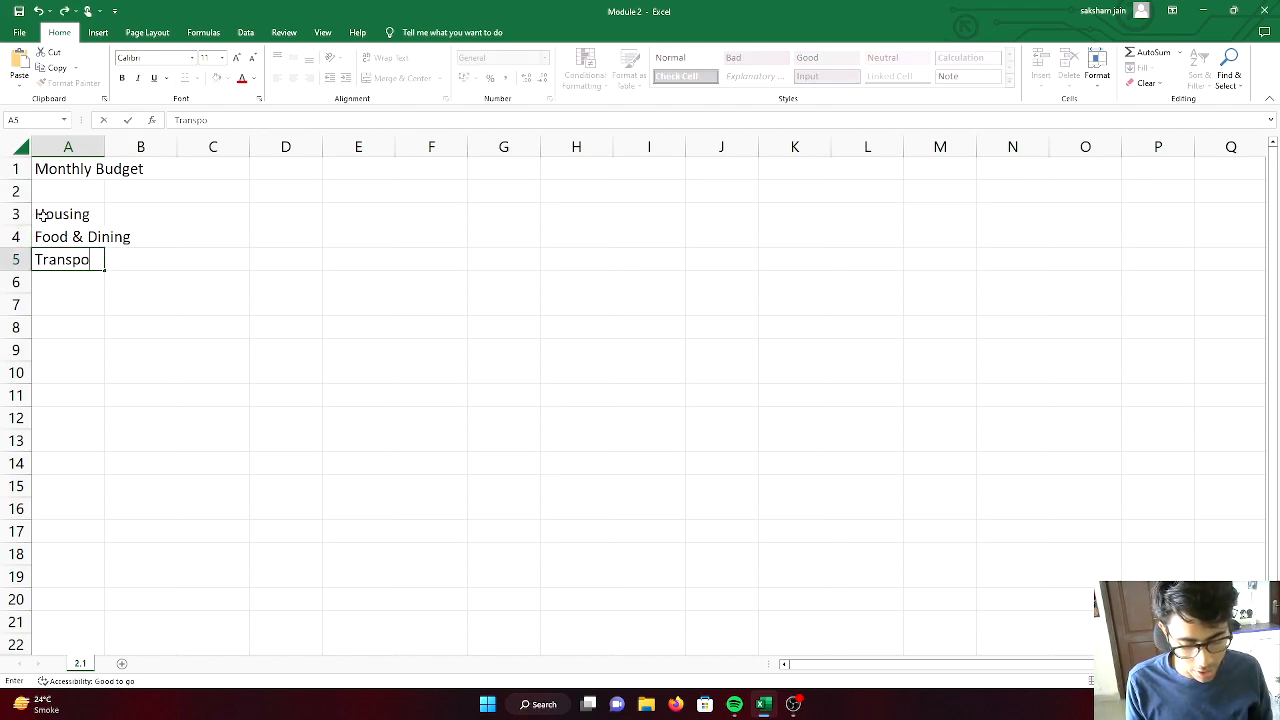
key(Return)
- Continue the category list in cells A6 to A9 with Pet Care, Education, Donation and Total
text(Pet)
text( Cat)
key(BackSpace)
text(re)
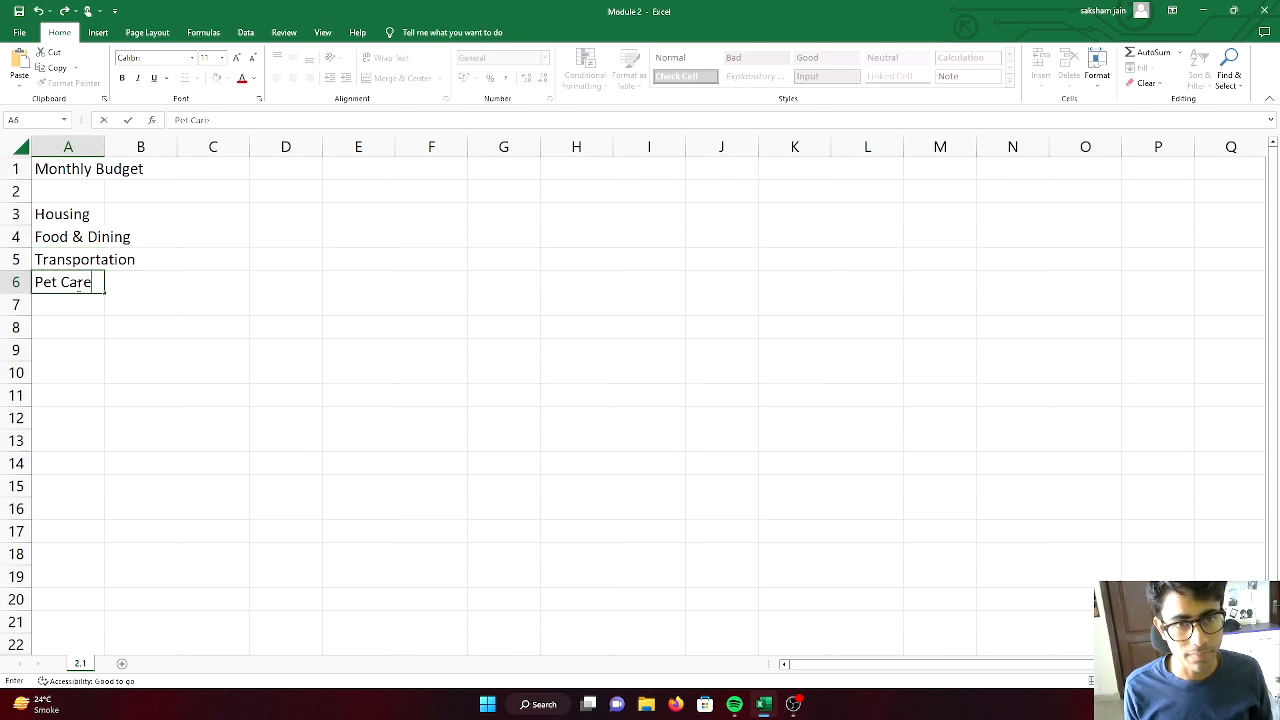
key(Return)
text(Education)
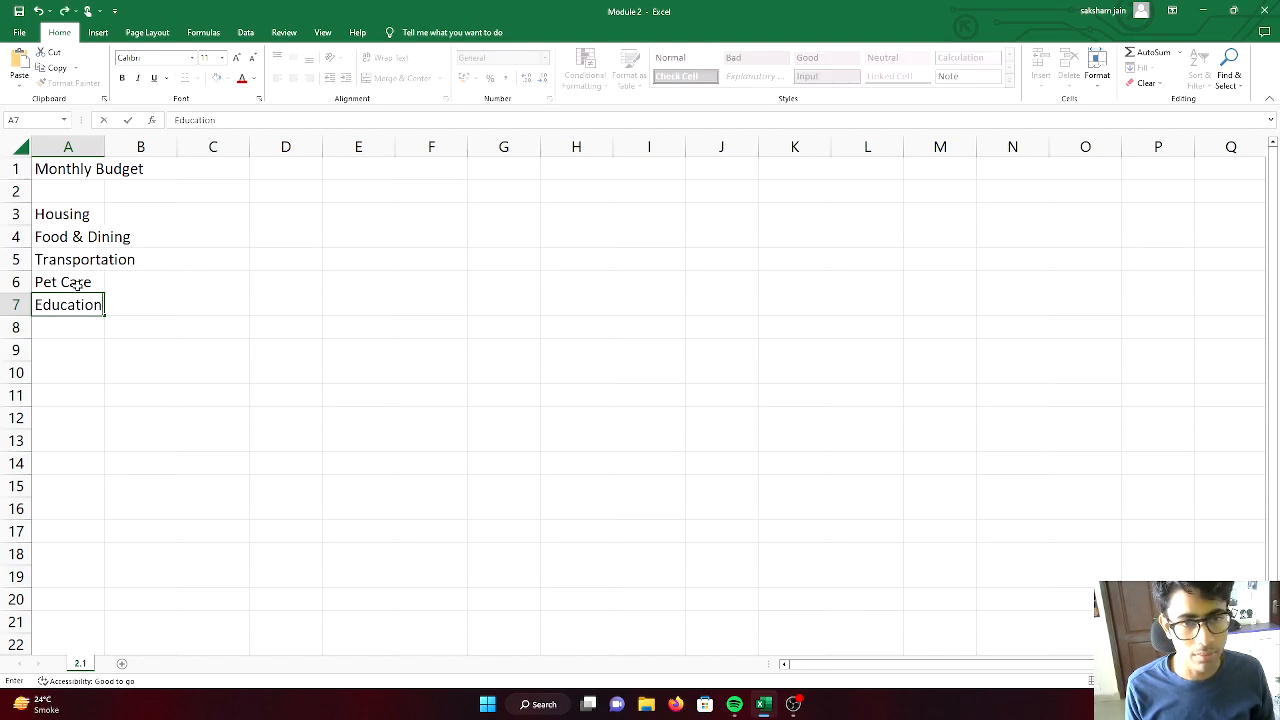
key(Return)
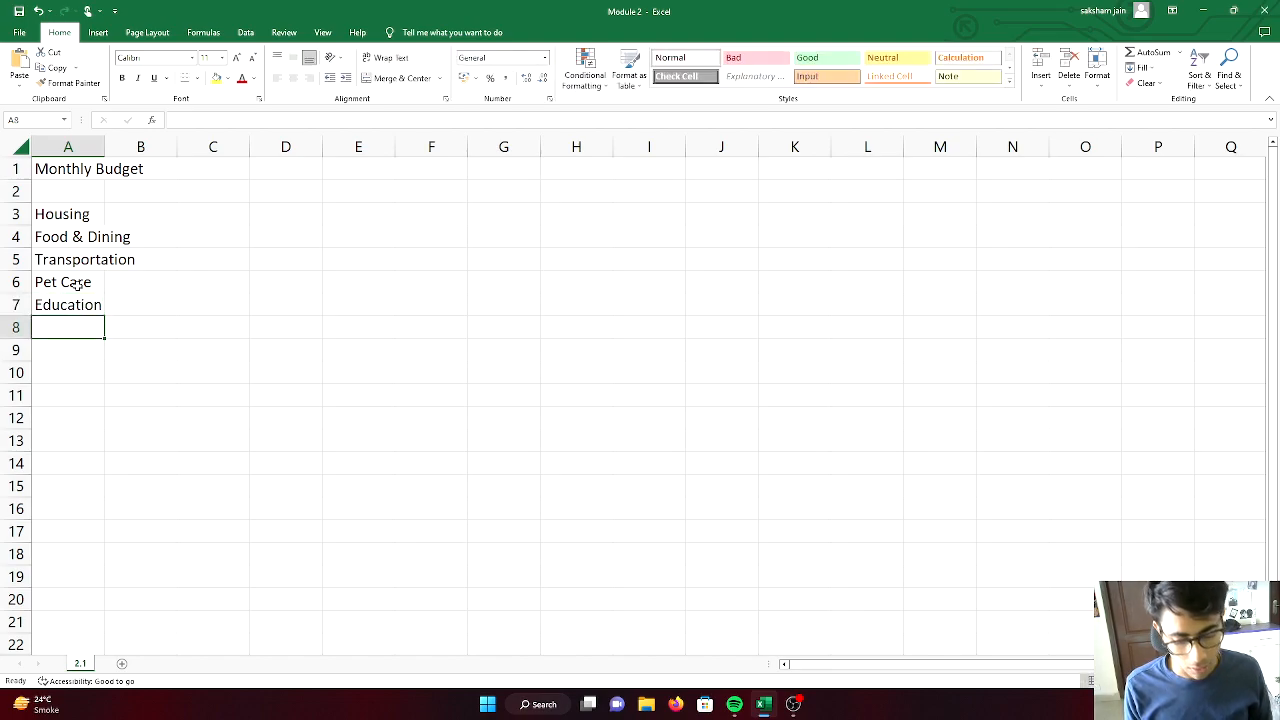
text(Donation)
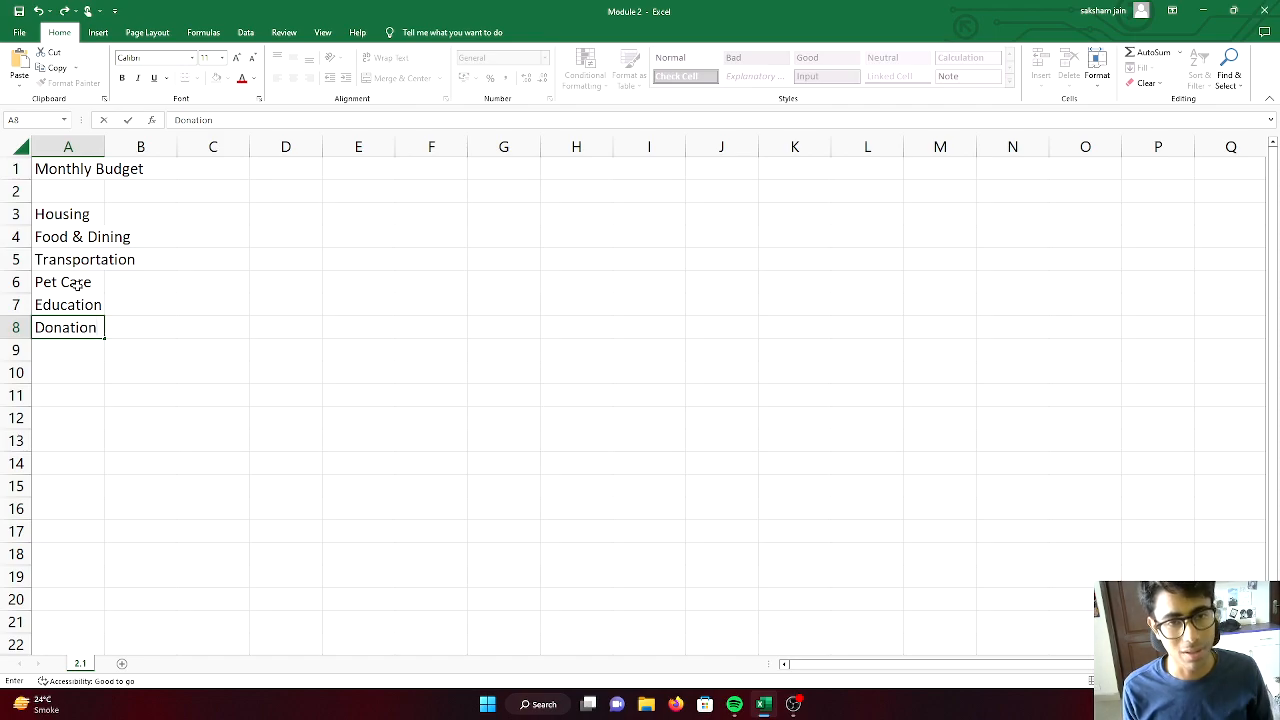
key(Return)
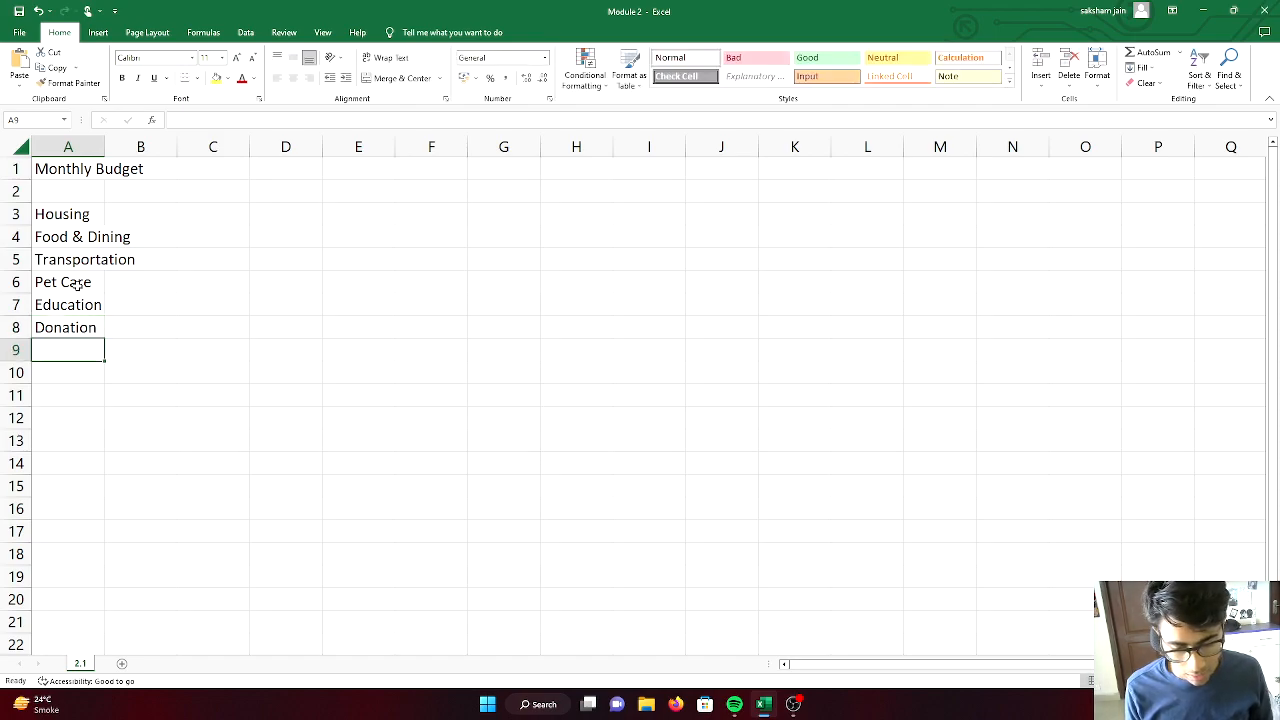
text(Total)
- Enter the month headings Jan, Feb and Mar in cells B2 to D2
click(163, 189)
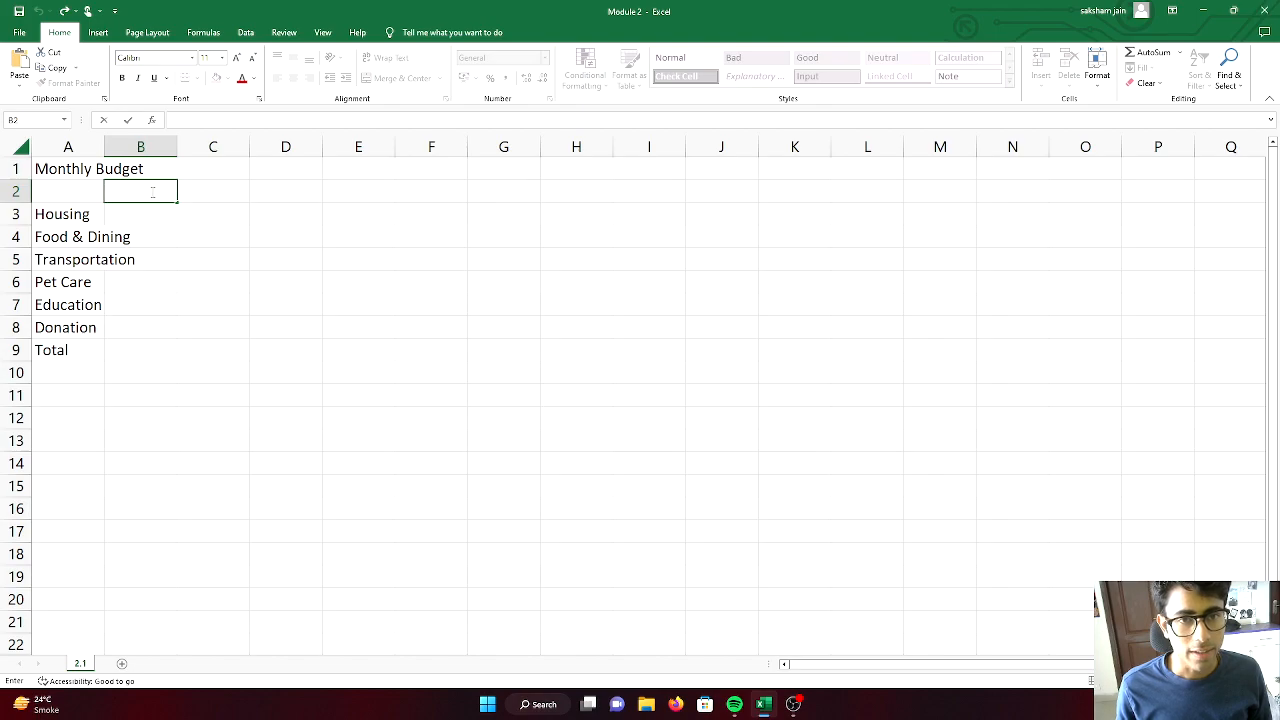
click(157, 189)
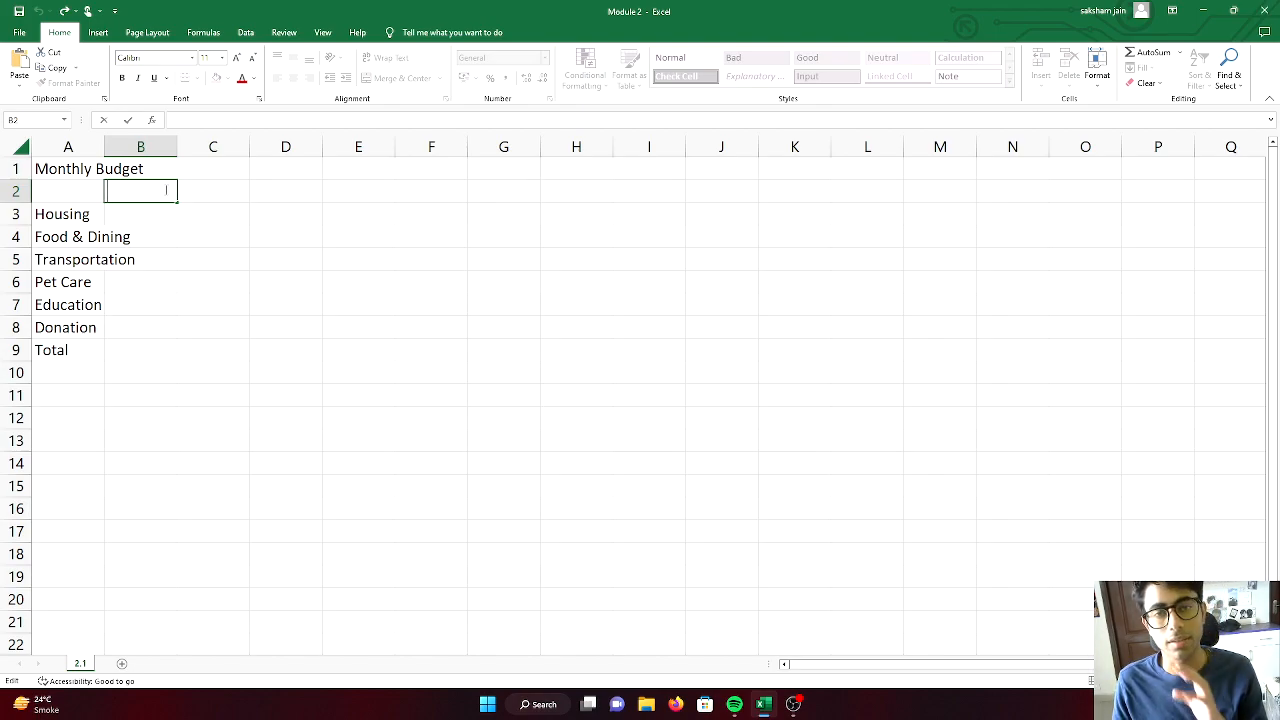
text(Jan)
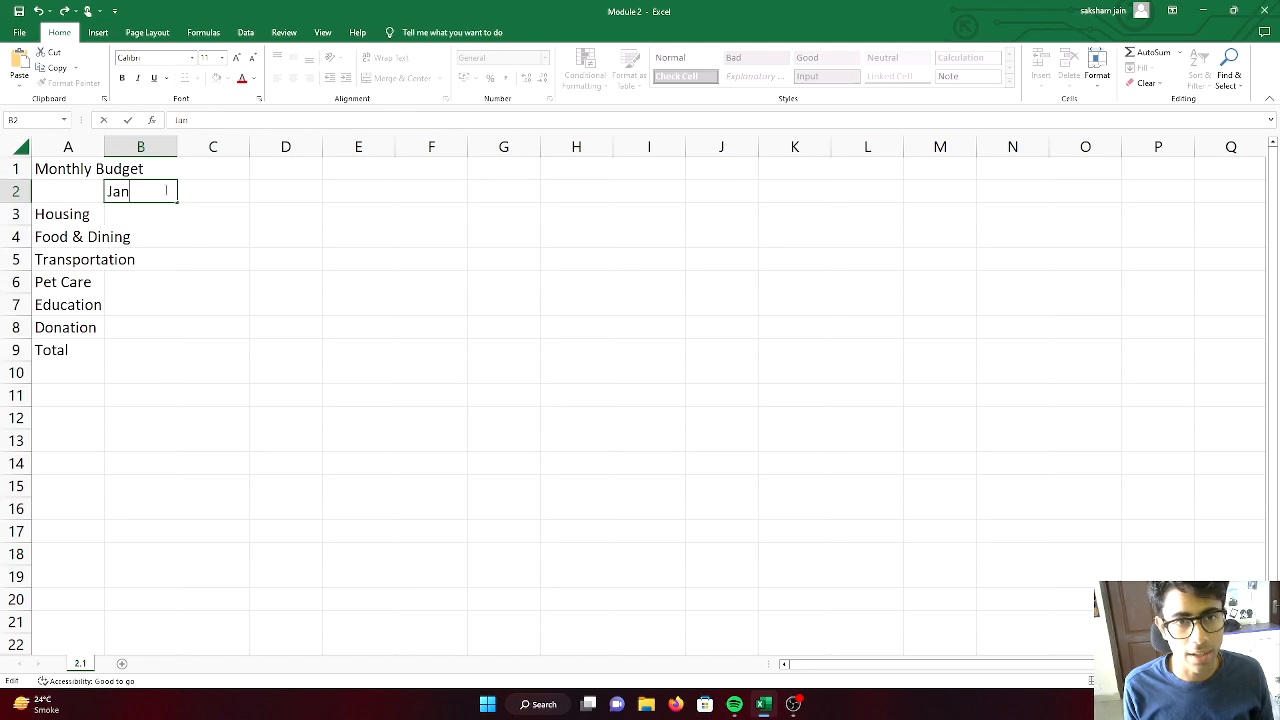
key(Tab)
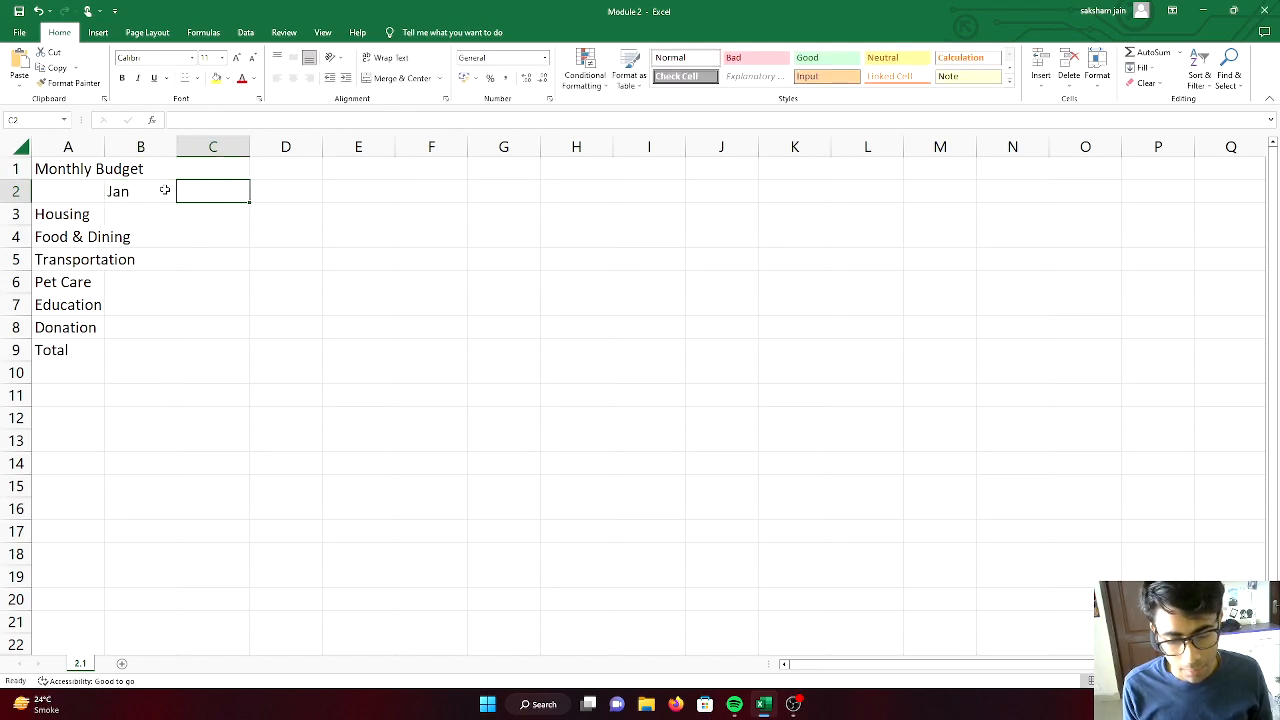
text(Feb)
key(Tab)
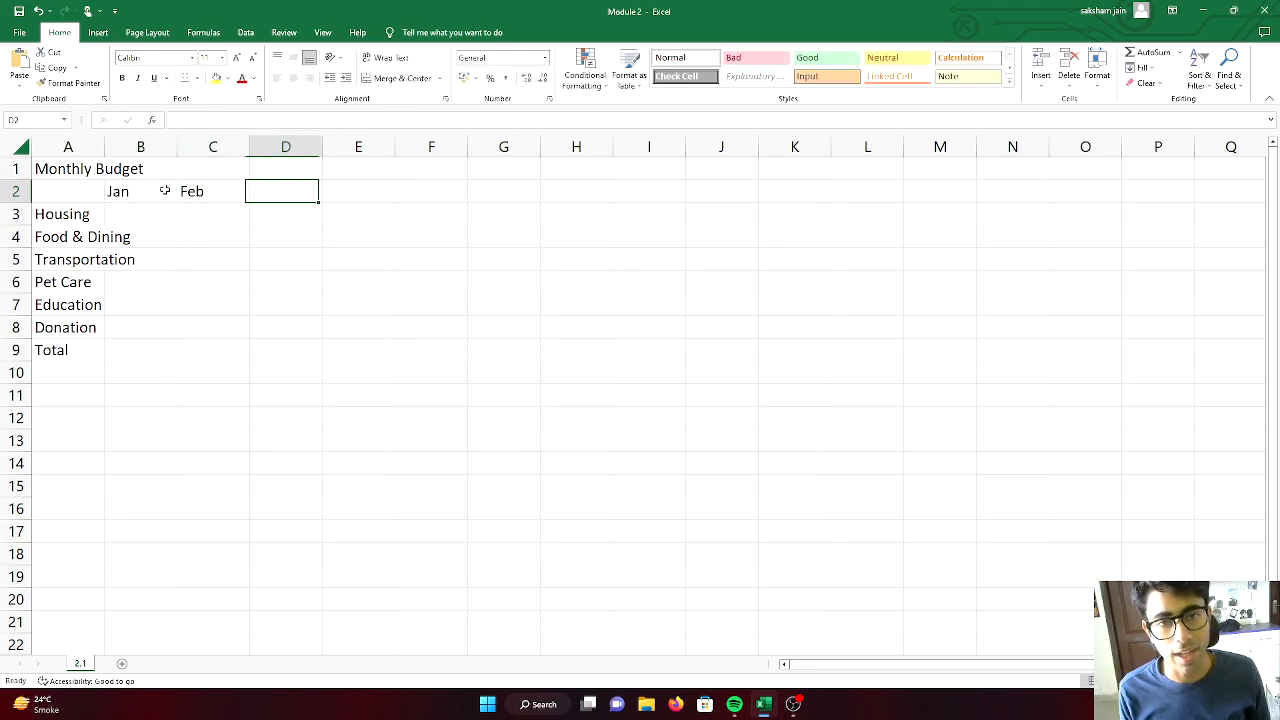
text(Mar)
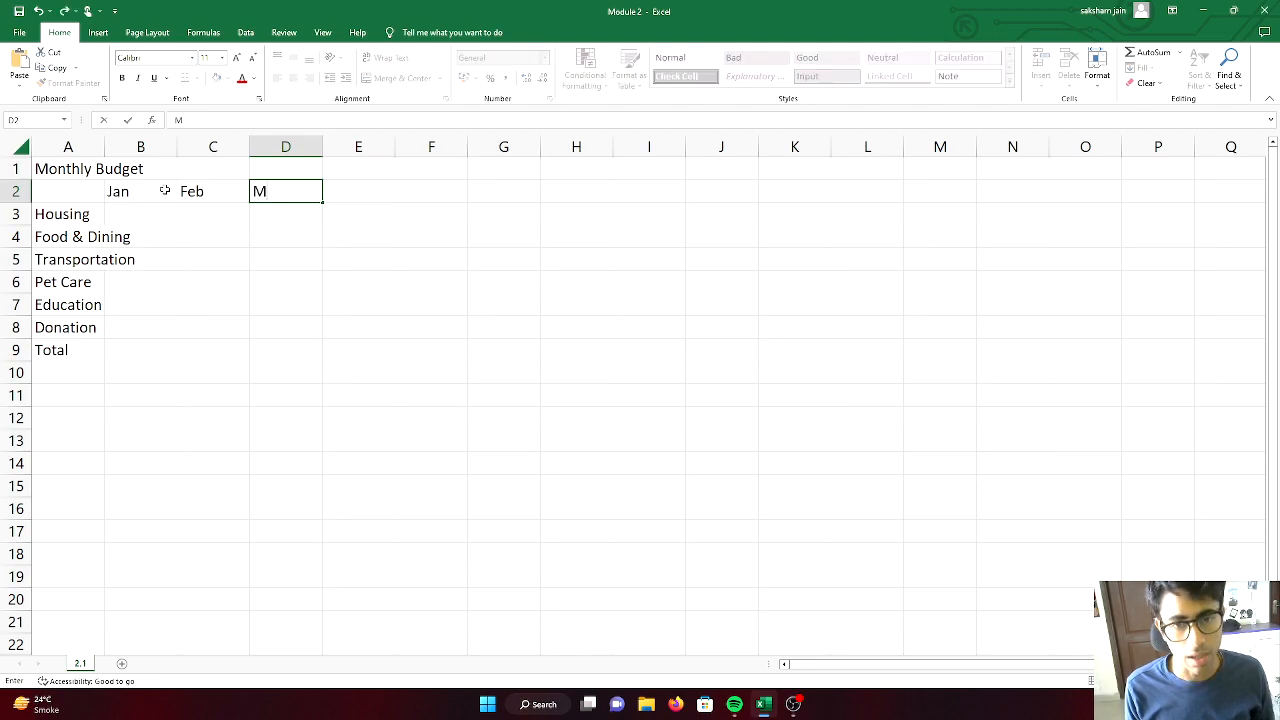
click(346, 226)
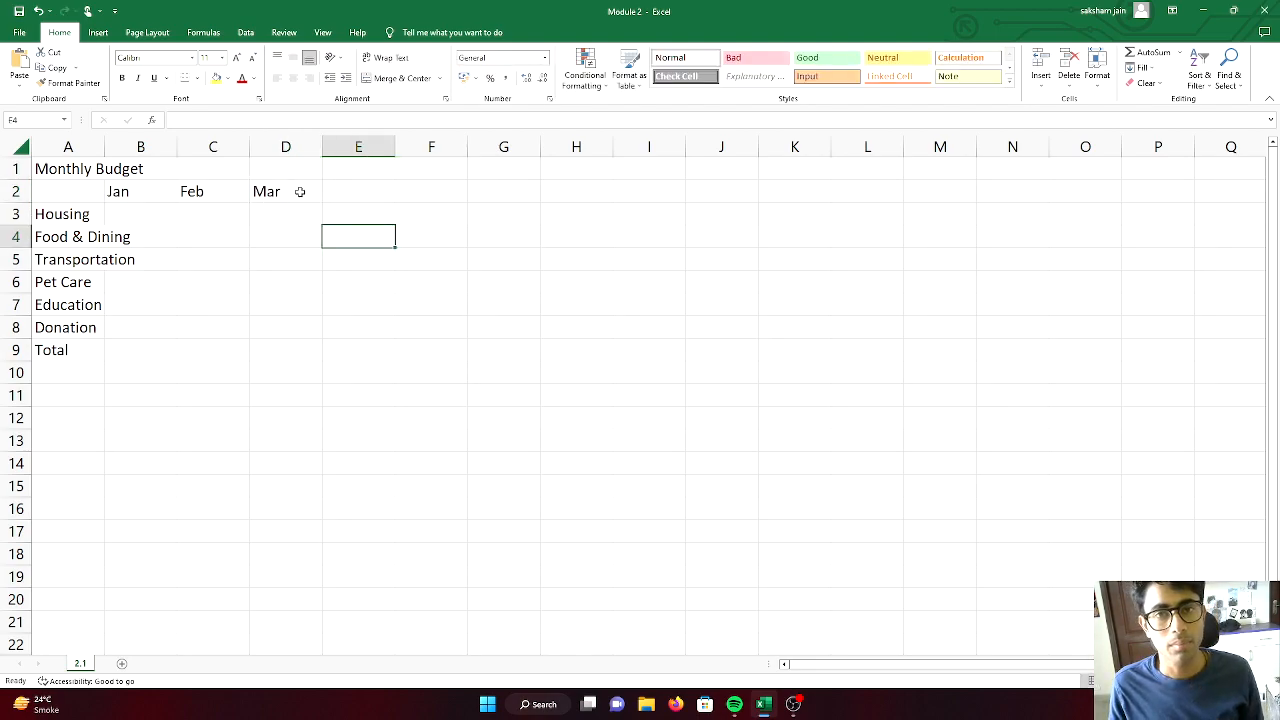
- Enter a Housing amount of 1000 for each of the three months in cells B3 to D3
mouse_move(299, 191)
mouse_down()
mouse_move(62, 214)
mouse_move(65, 357)
mouse_up()
click(163, 219)
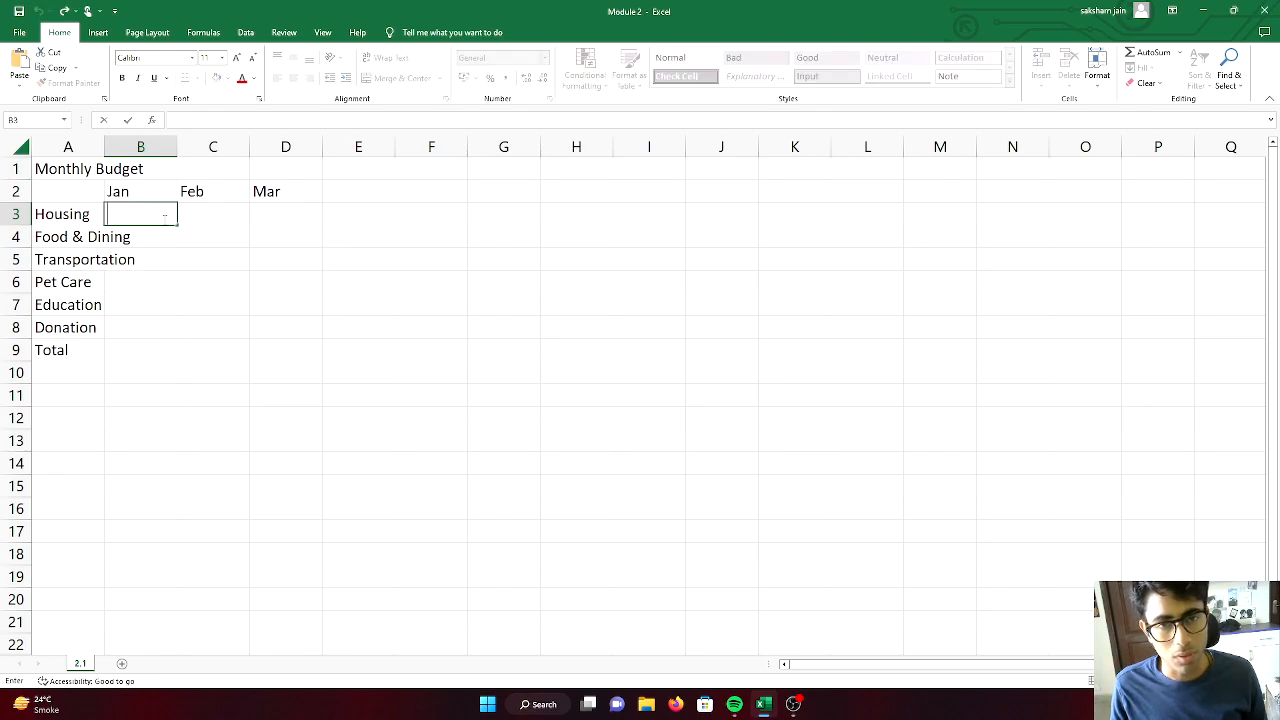
key(Tab)
double_click(140, 213)
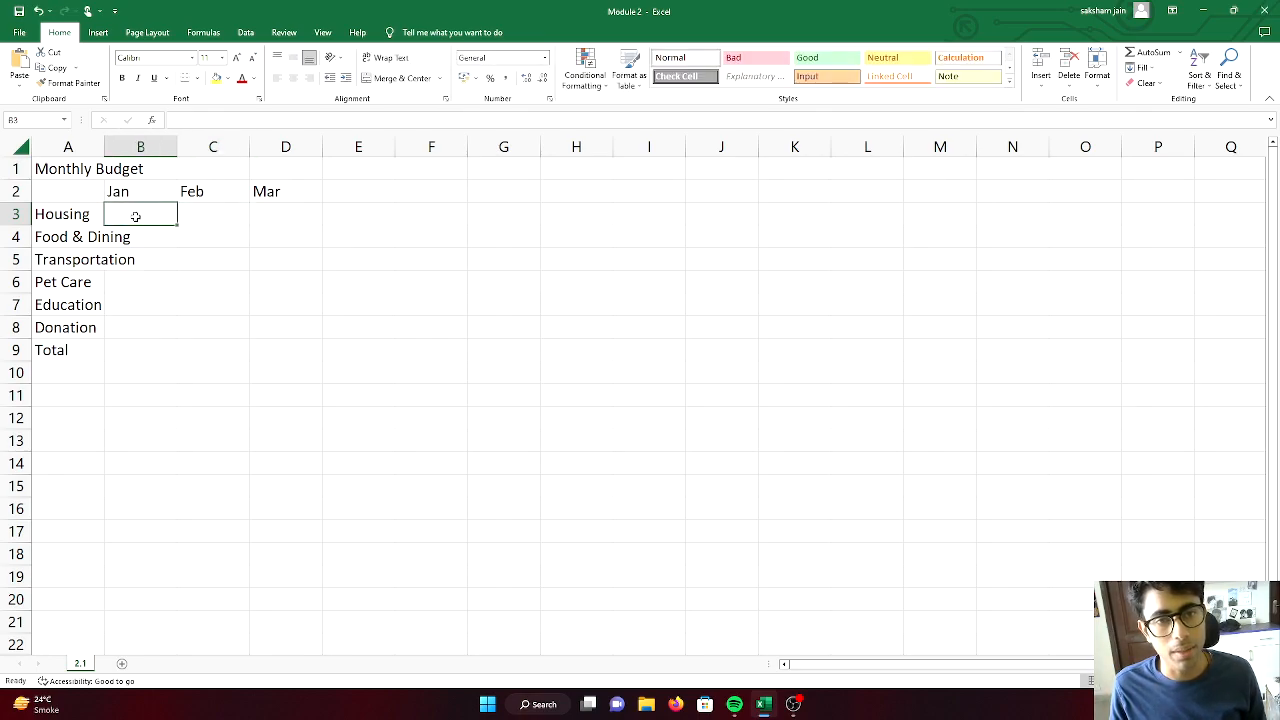
text(1000)
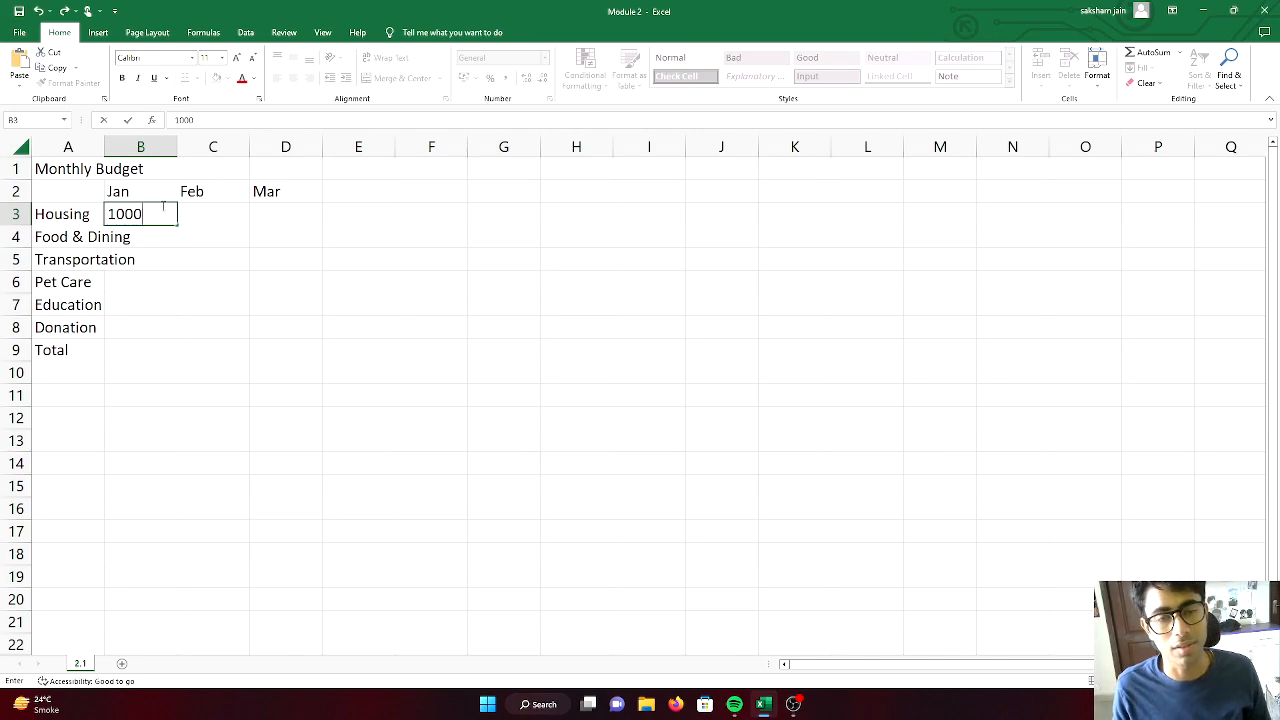
click(189, 214)
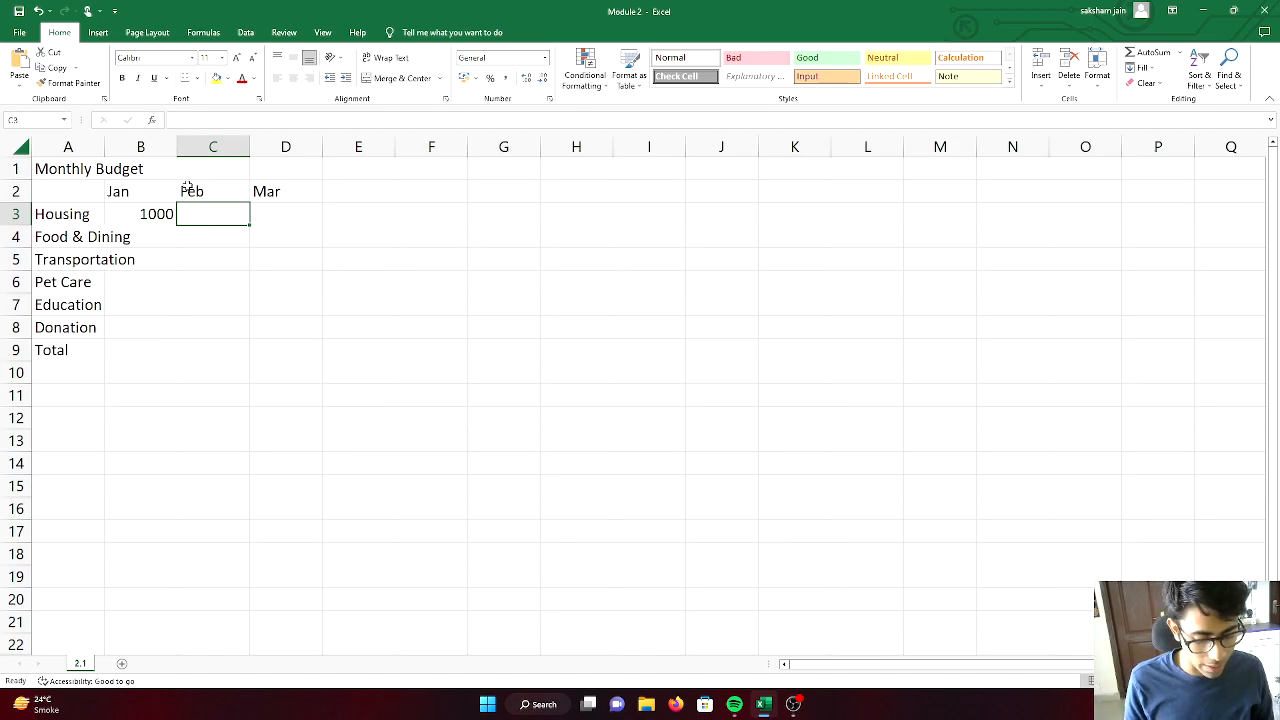
text(1000)
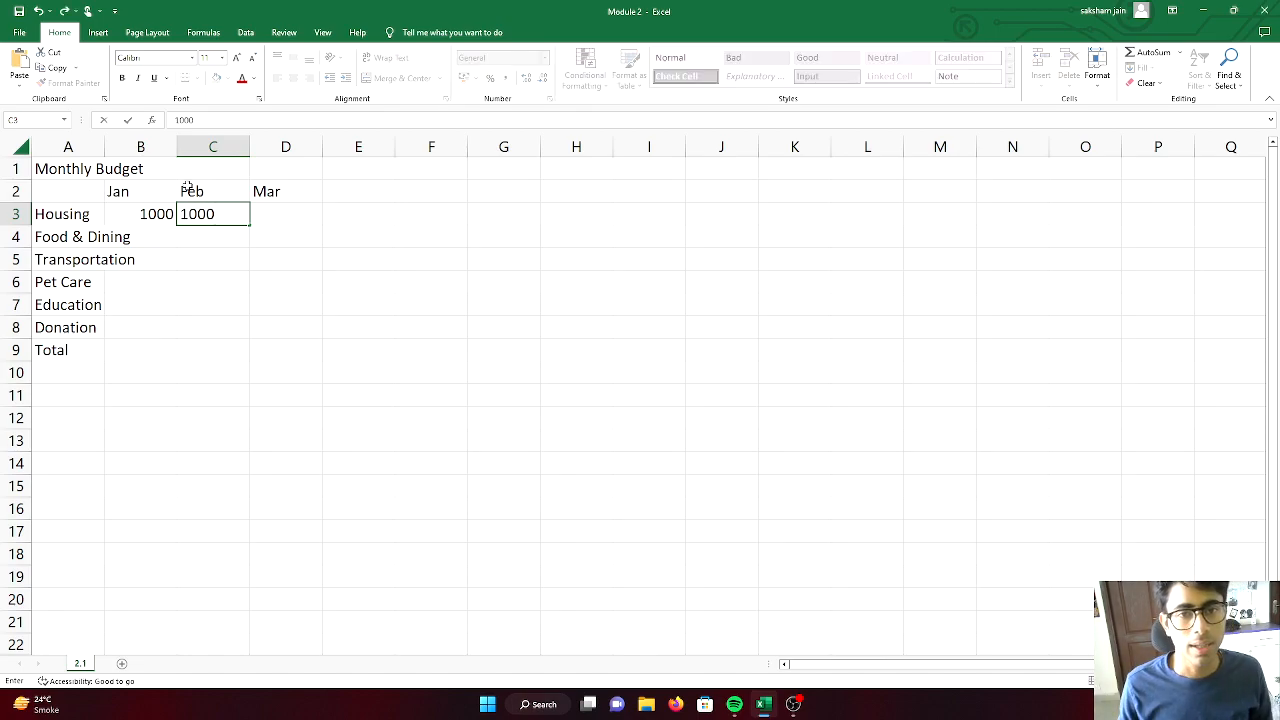
click(286, 218)
text(1000)
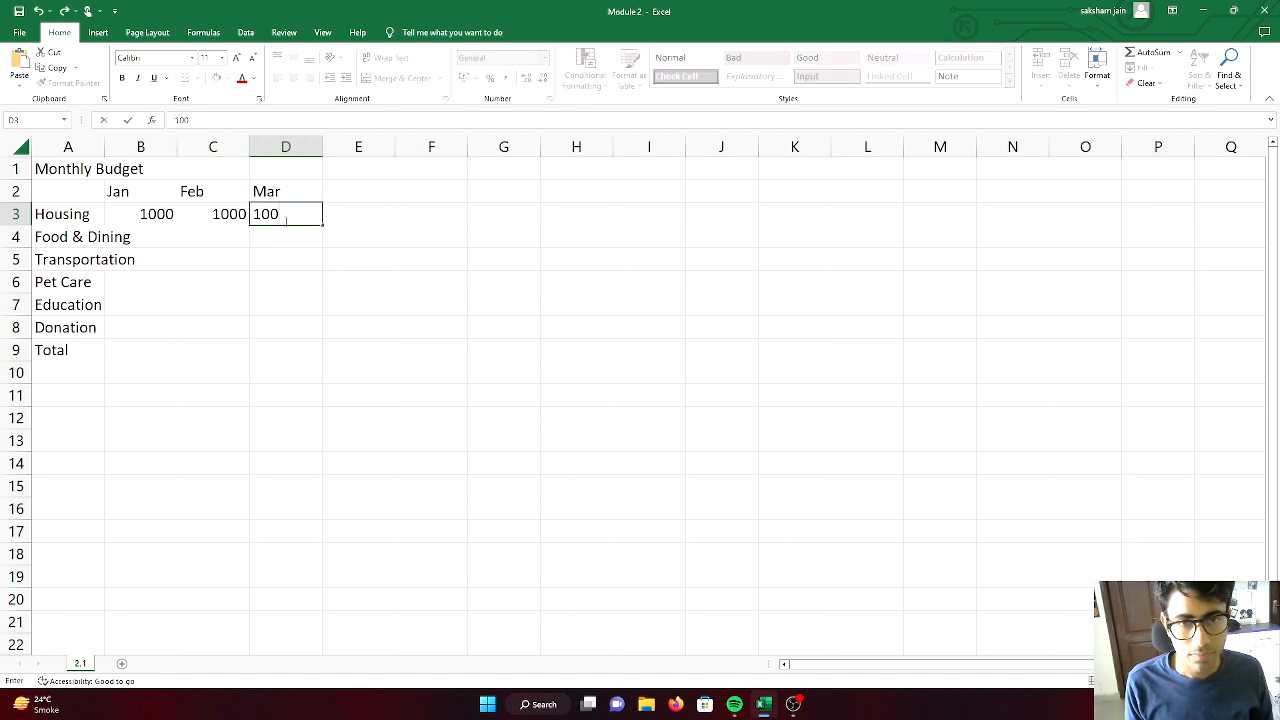
- Enter the Food & Dining amounts in cells B4 to D4: 500 for Jan, 500 for Feb and 600 for Mar
click(156, 237)
text(500)
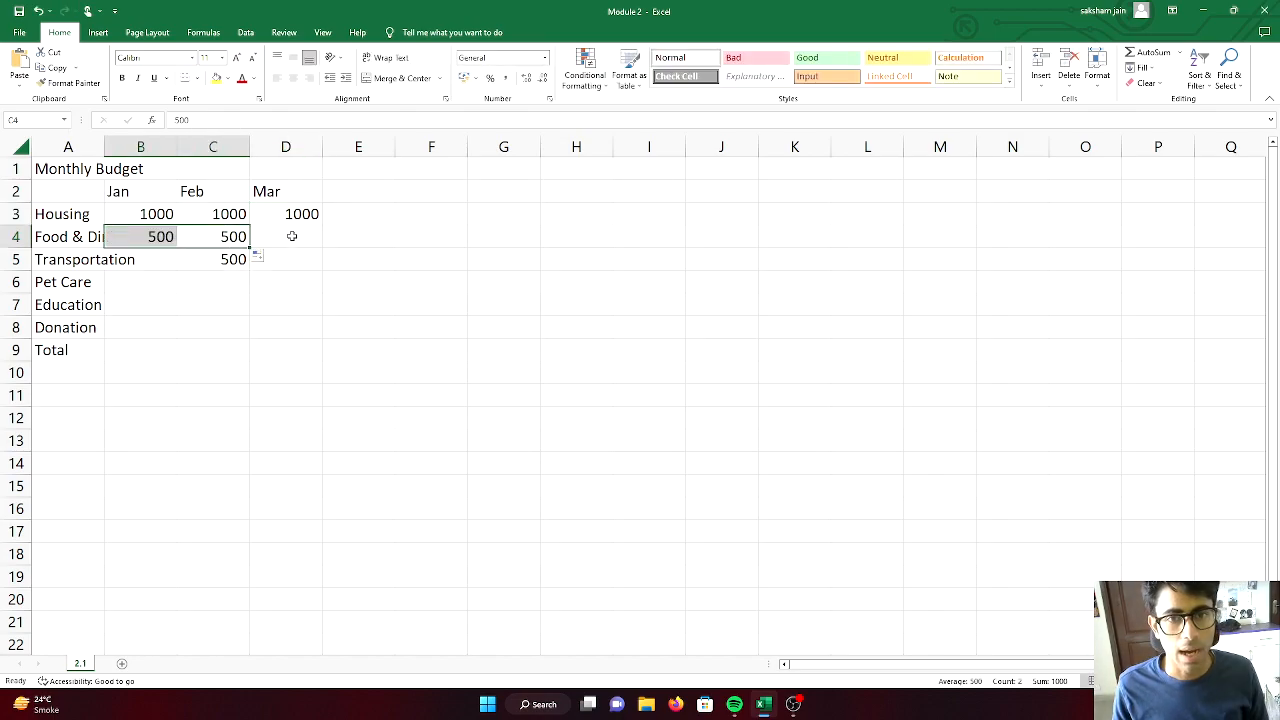
double_click(292, 237)
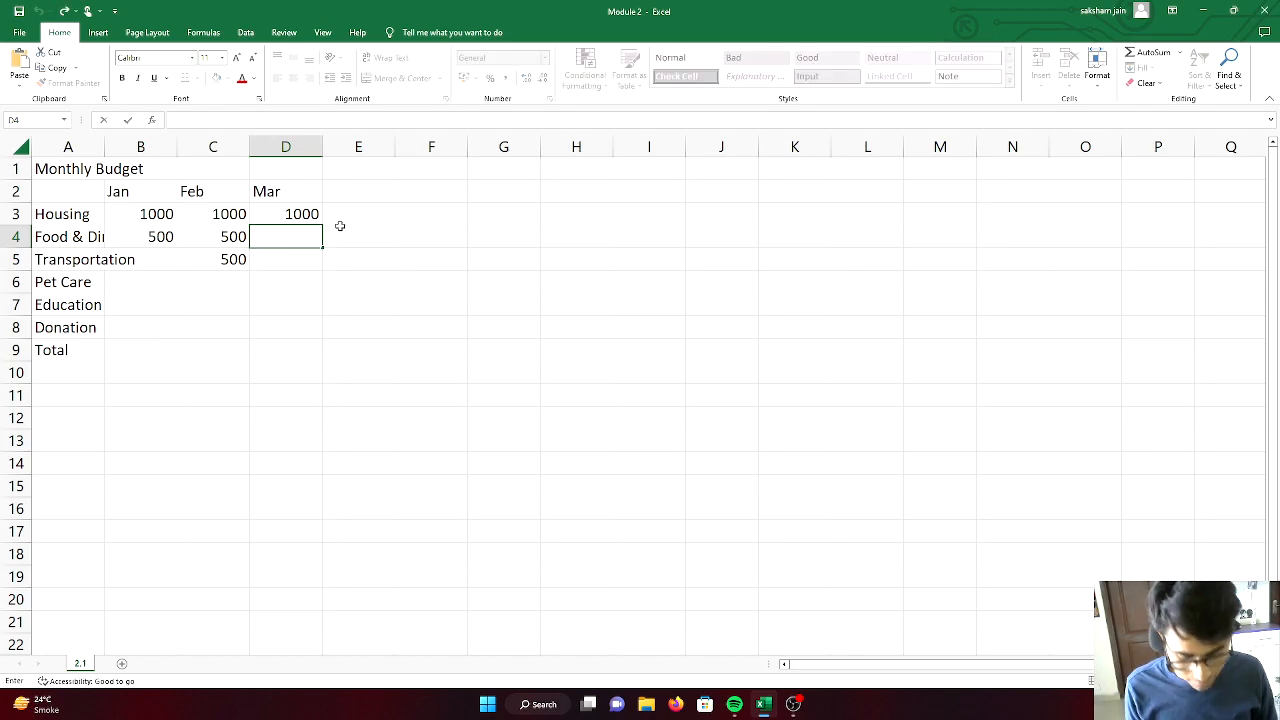
text(600)
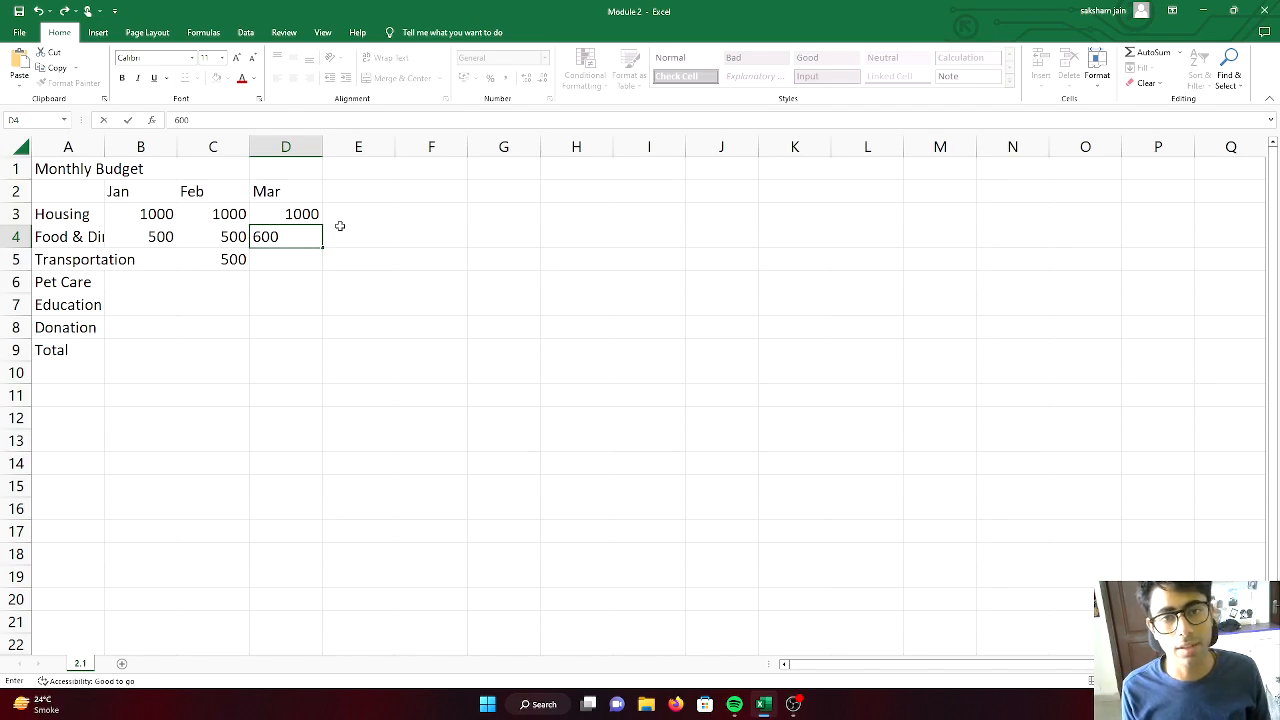
- Enter the Transportation amounts in cells B5 to D5: 100 for Jan, 150 for Feb and 200 for Mar
click(151, 262)
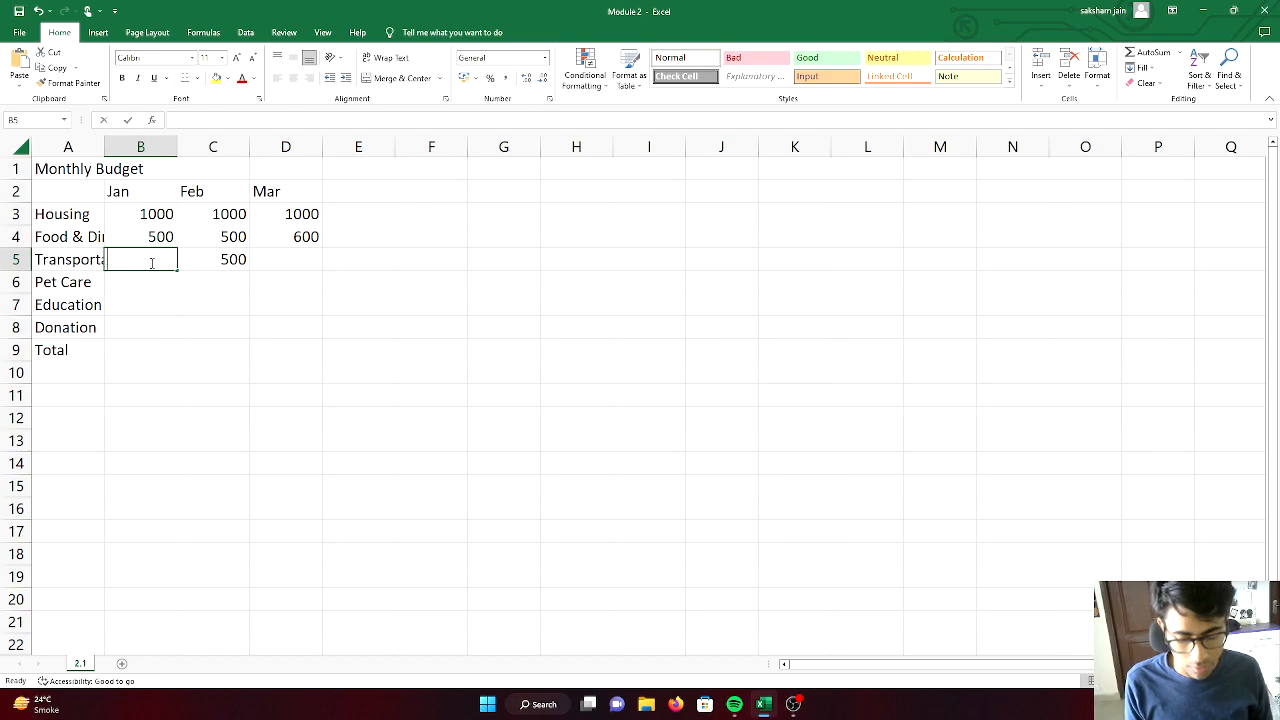
text(100)
click(226, 259)
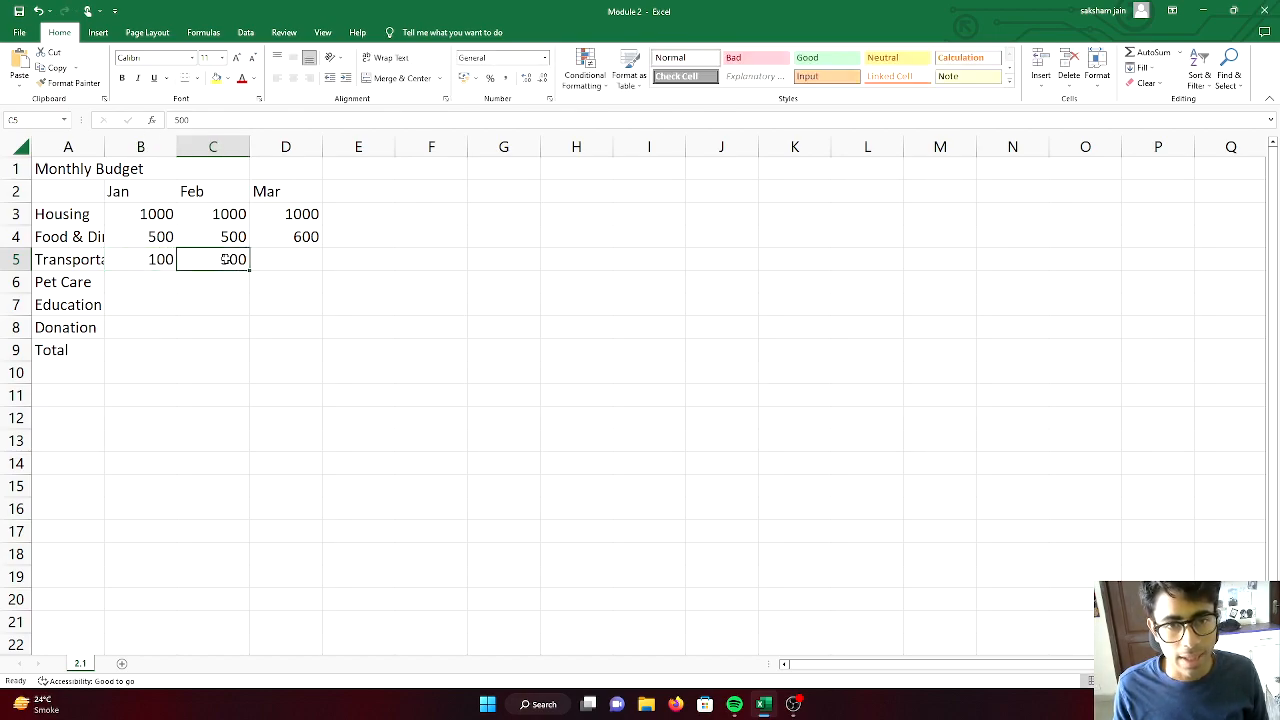
text(150)
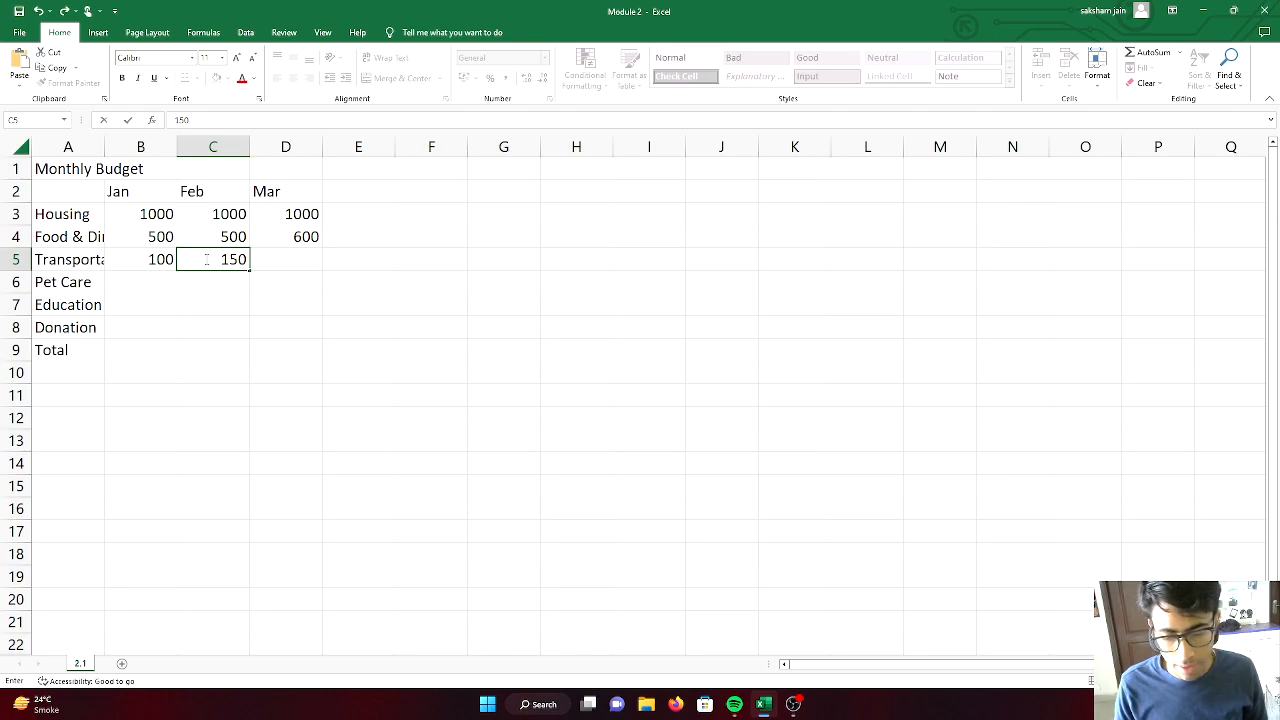
key(Tab)
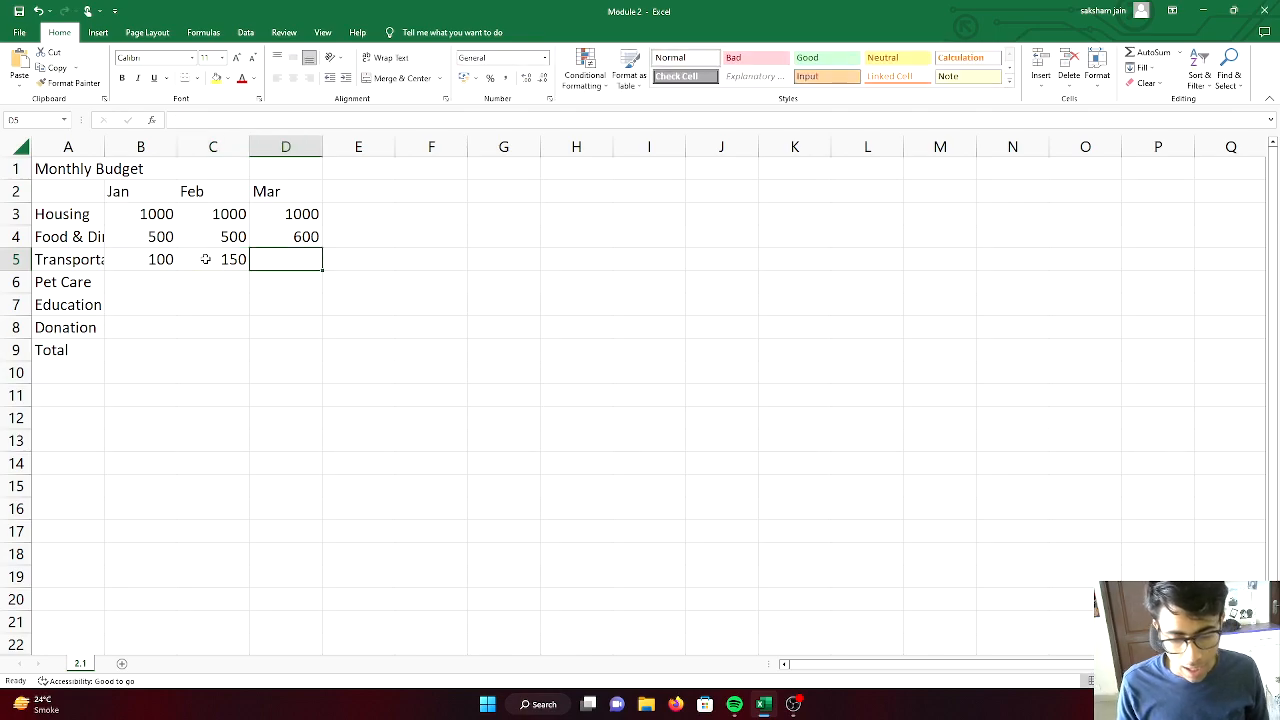
text(200)
key(Return)
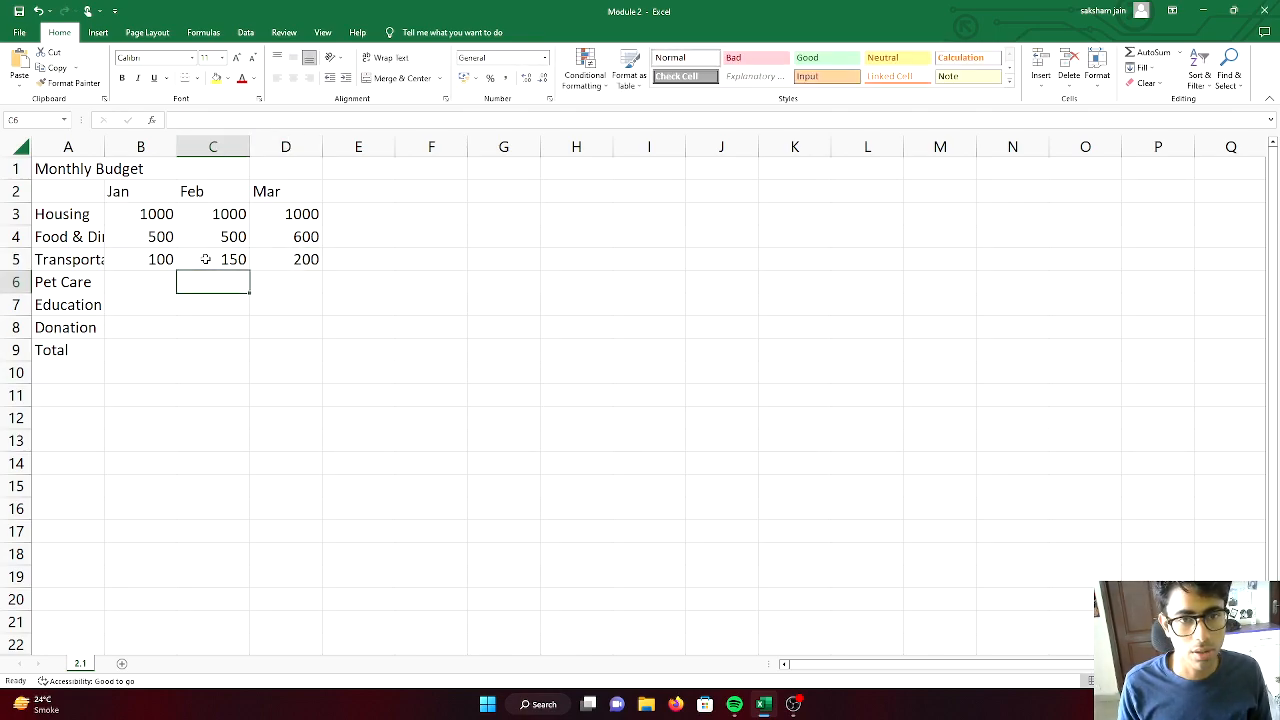
- Enter the Pet Care amounts in cells B6 to D6: 200 for Jan, 250 for Feb and 200 for Mar
key(Left)
text(200)
key(Tab)
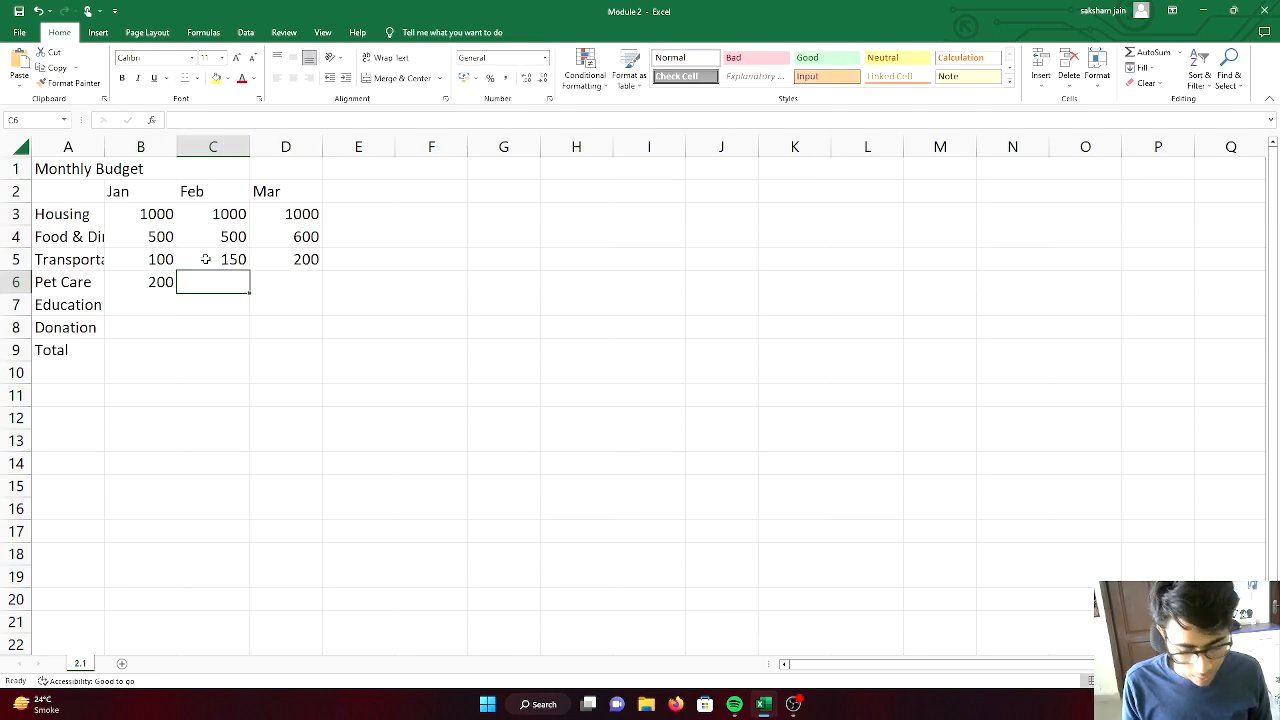
text(250)
key(Tab)
text(200)
key(Return)
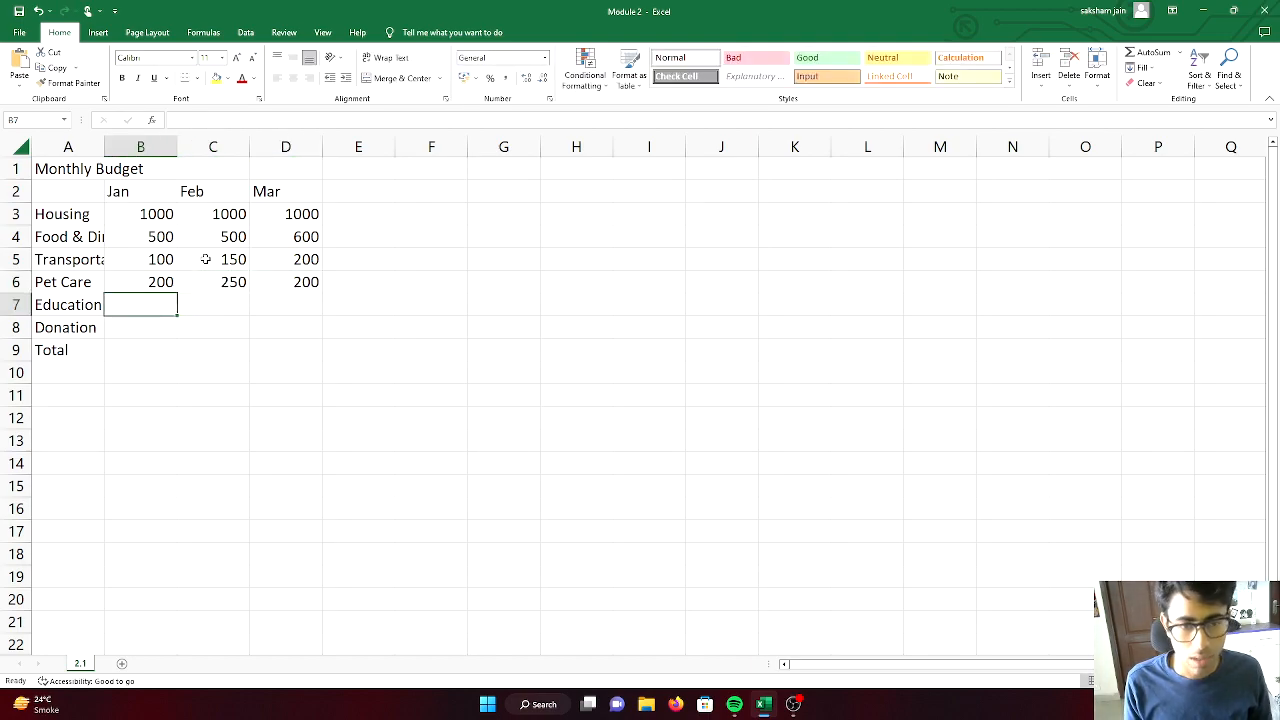
- Enter the Education amounts in cells B7 to D7: 2000 for Jan, 2000 for Feb and 3000 for Mar
text(2000)
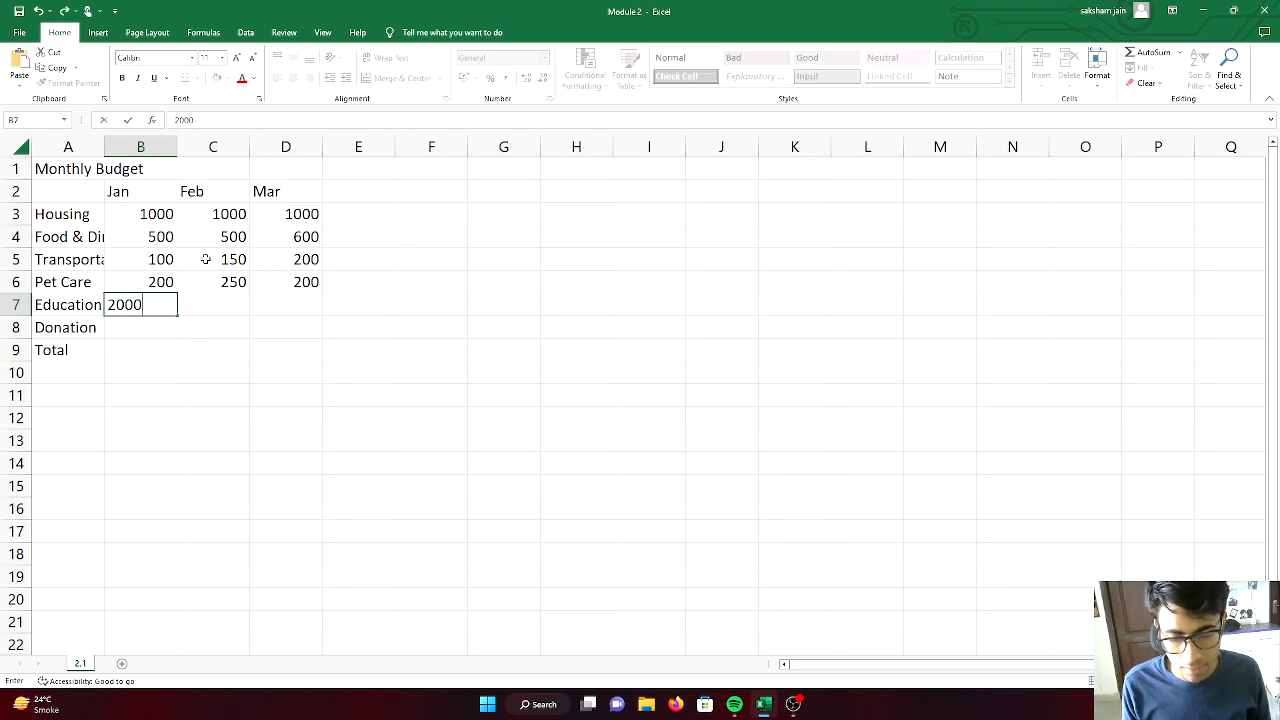
key(Tab)
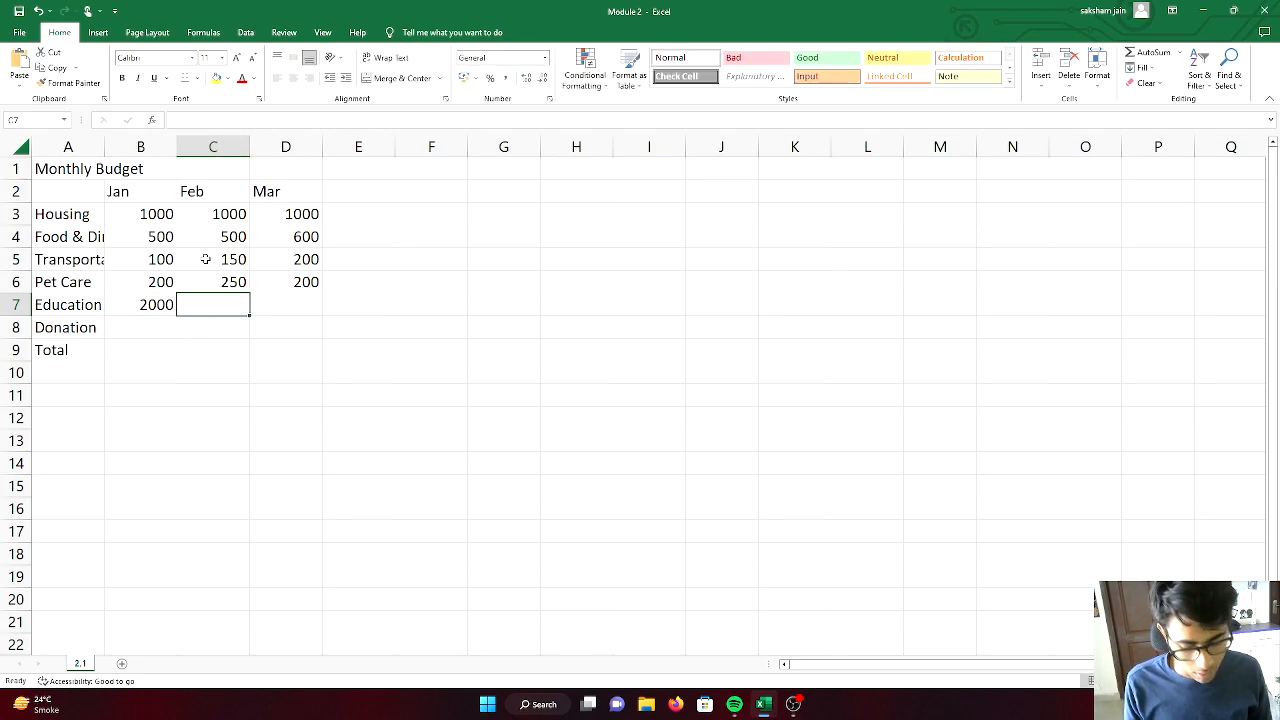
text(2000)
key(Tab)
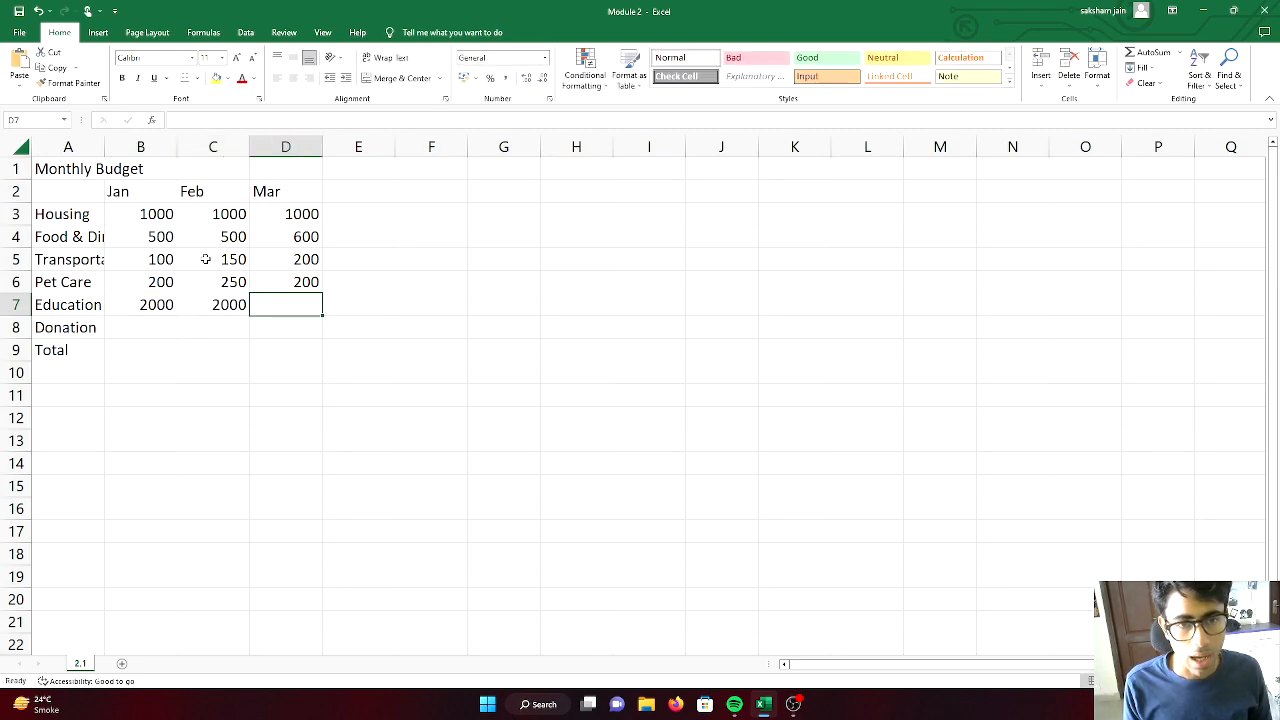
text(3000)
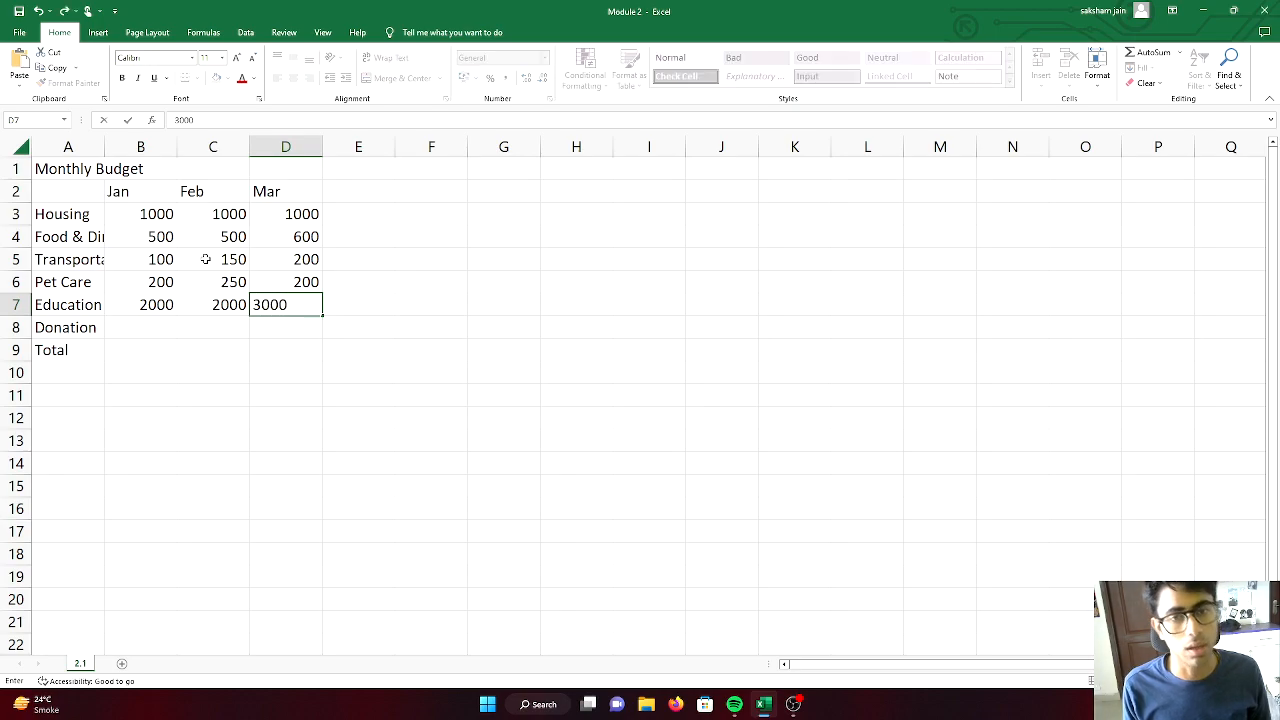
key(Return)
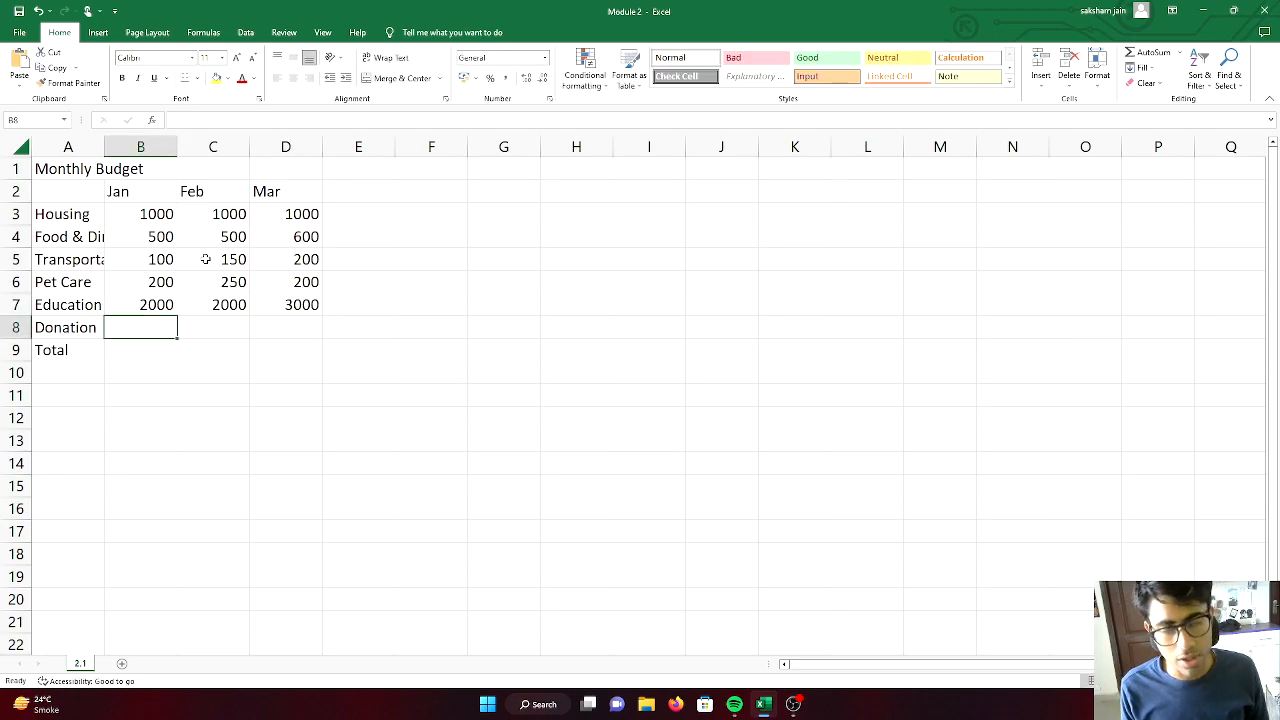
- Enter the Donation amounts in cells B8 to D8: 100 for Jan, 100 for Feb and 50 for Mar
text(1000)
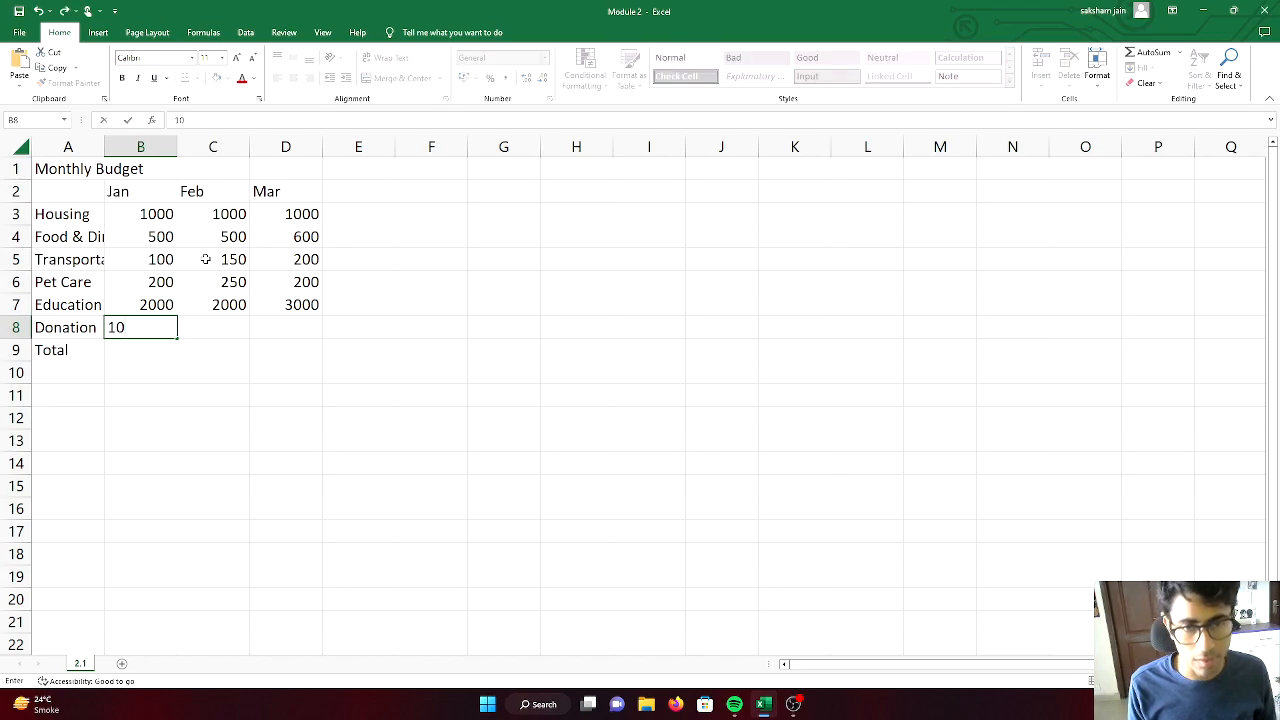
key(BackSpace)
key(Tab)
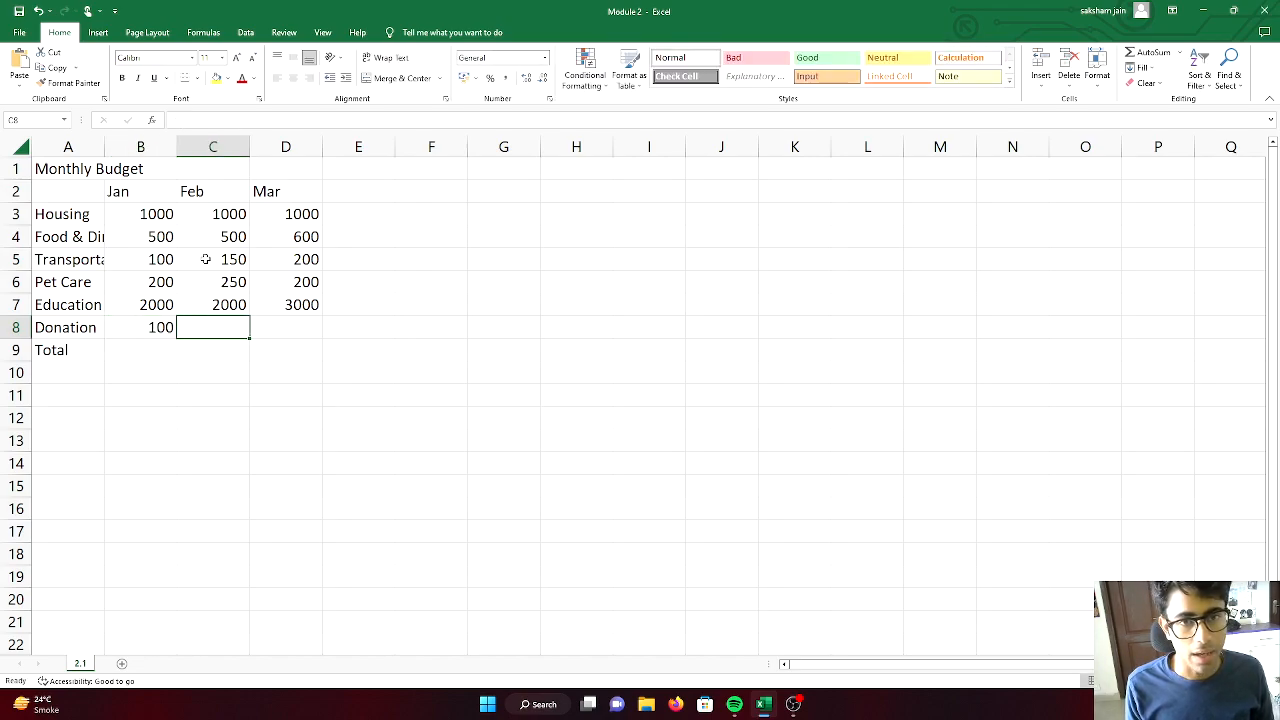
text(100)
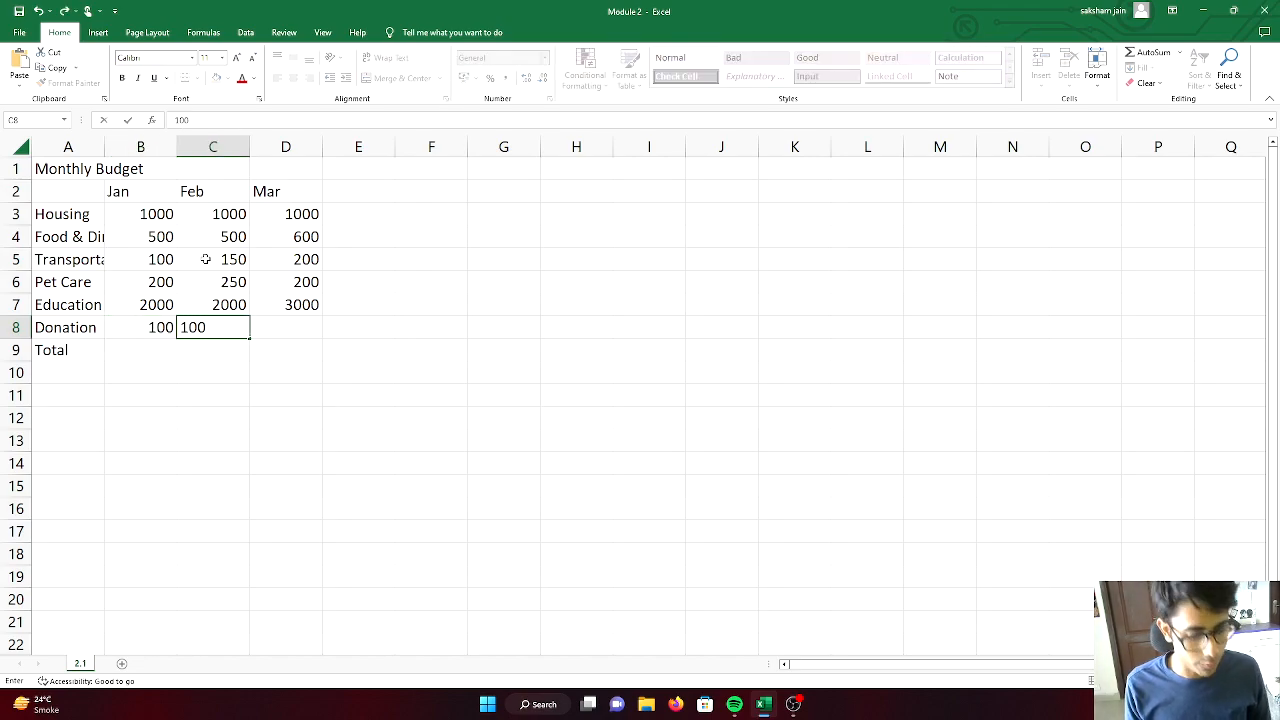
key(Tab)
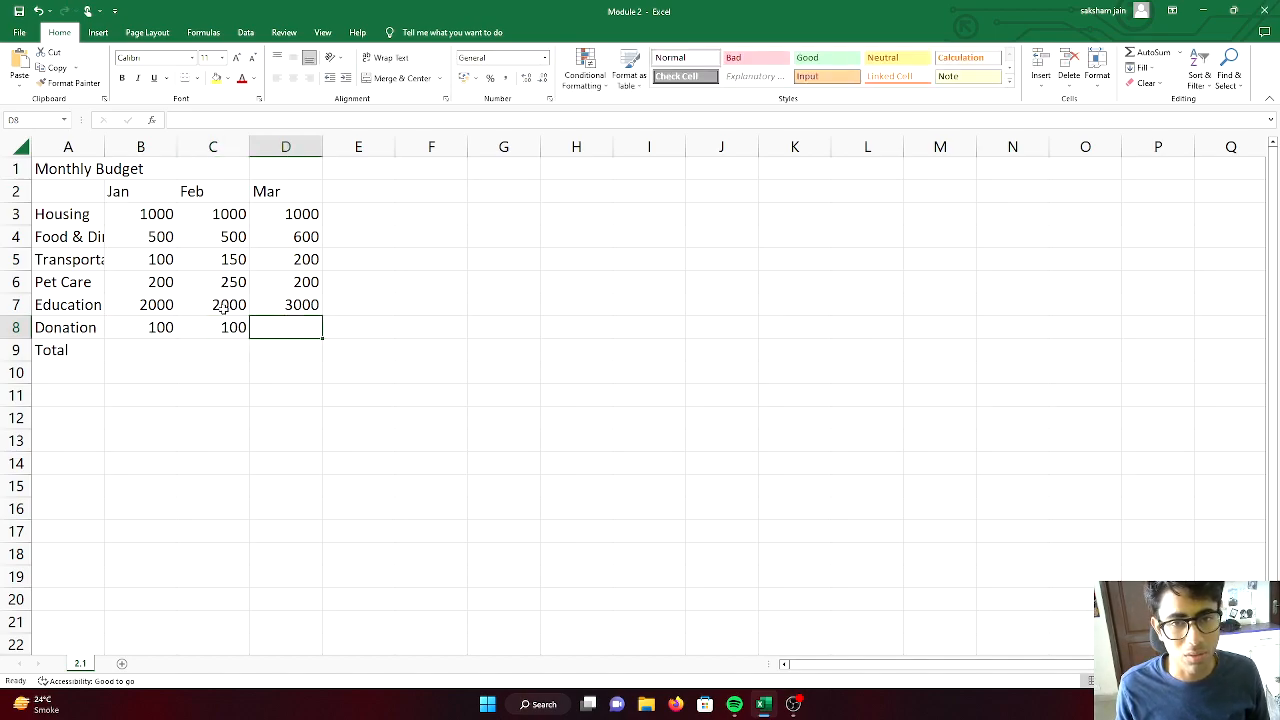
double_click(290, 331)
text(50)
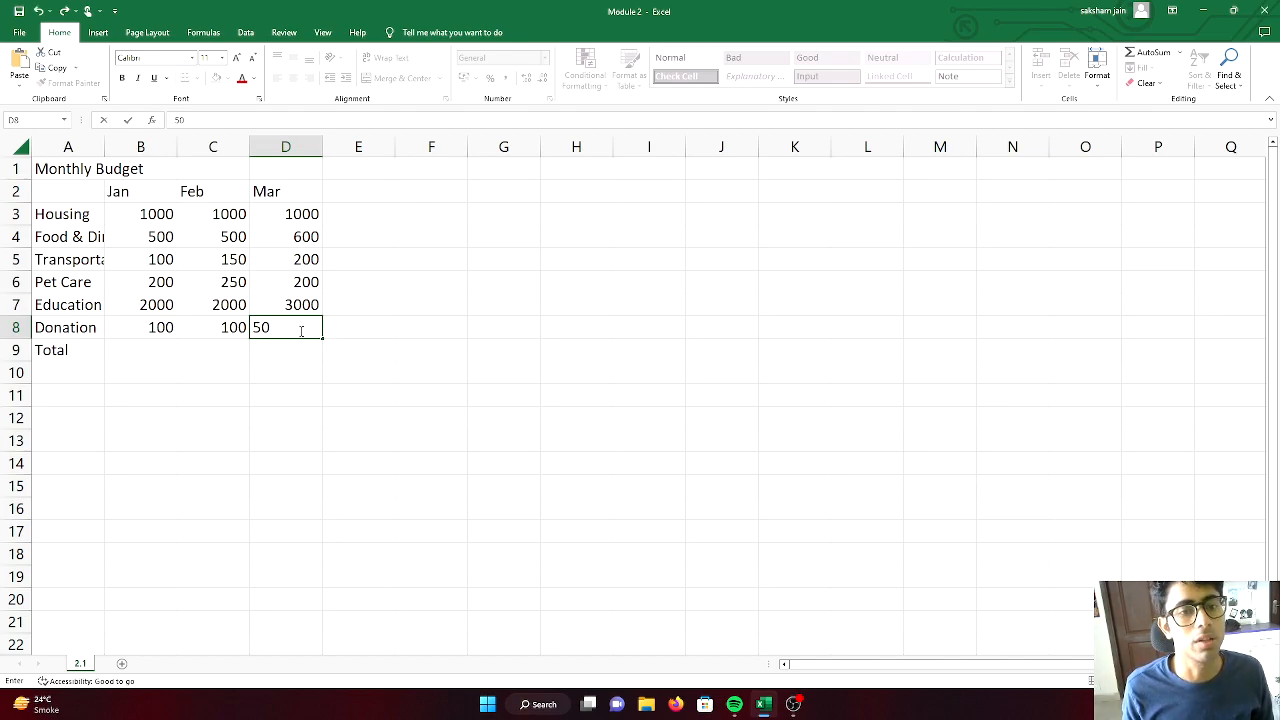
click(413, 302)
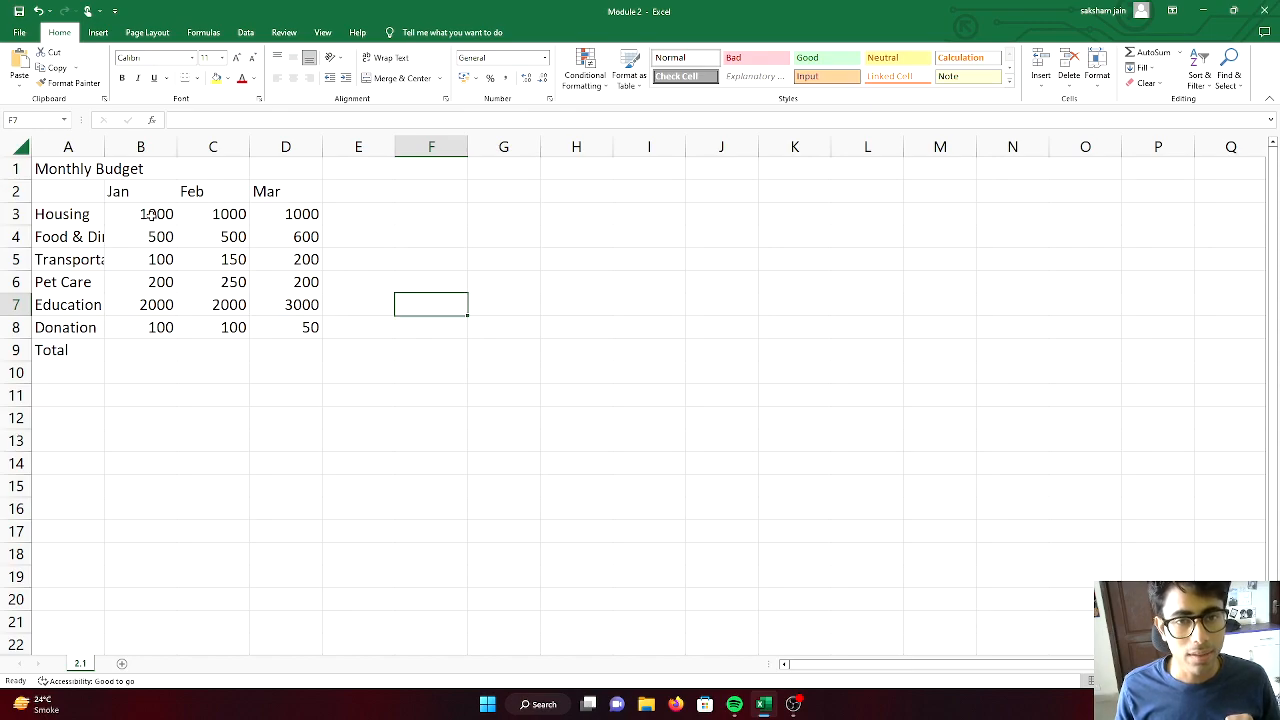
- Examine the contents of the Jan heading cell and the amounts below it in column B
click(78, 198)
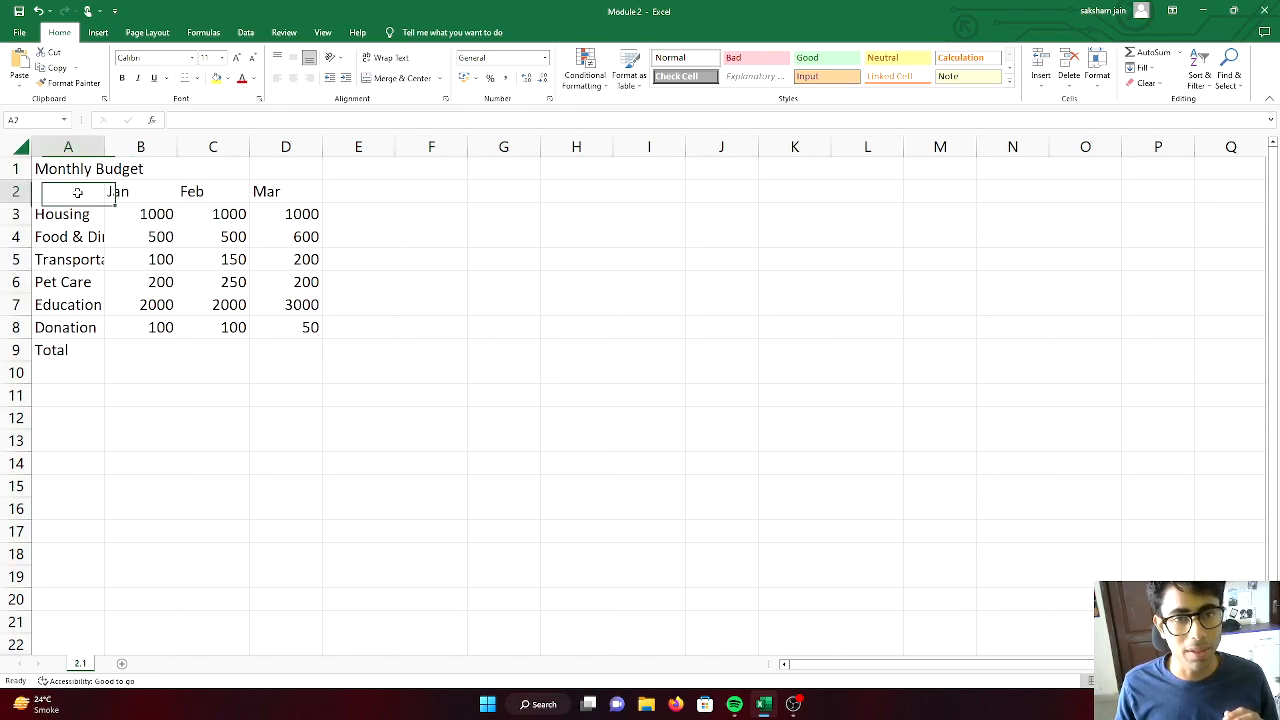
click(77, 208)
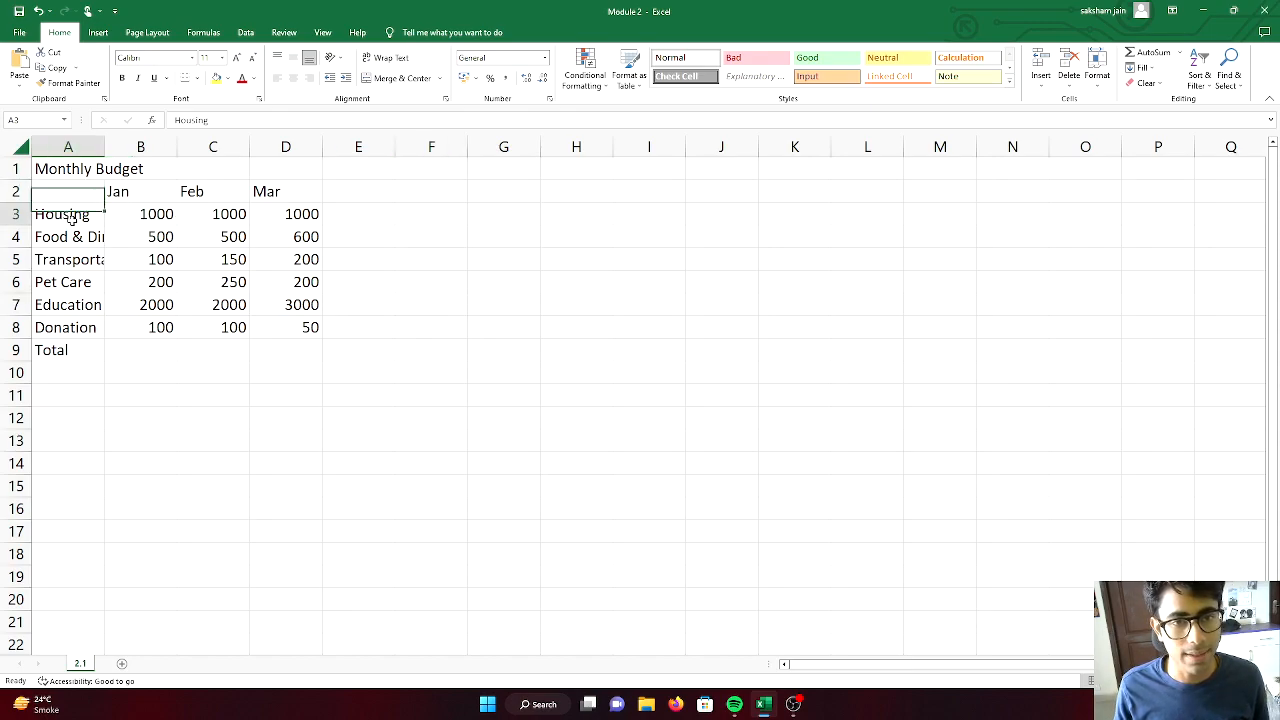
click(150, 195)
scroll(220, 227, up, 4)
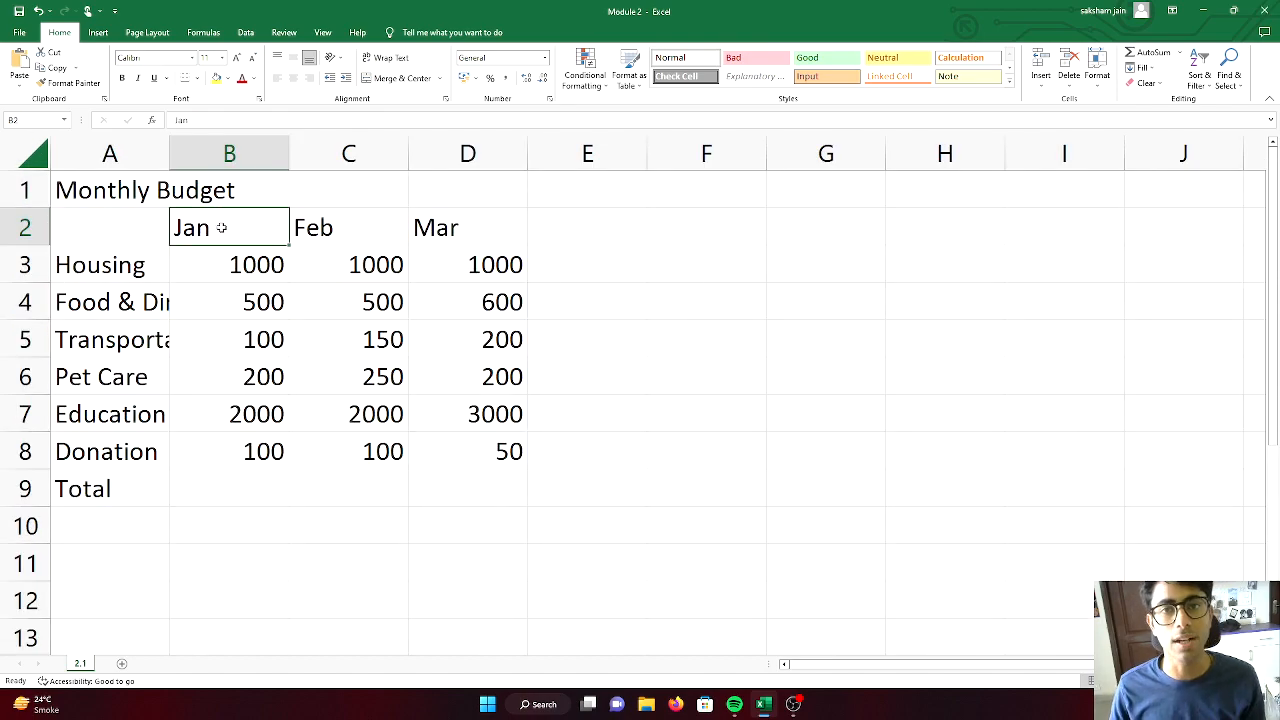
double_click(225, 232)
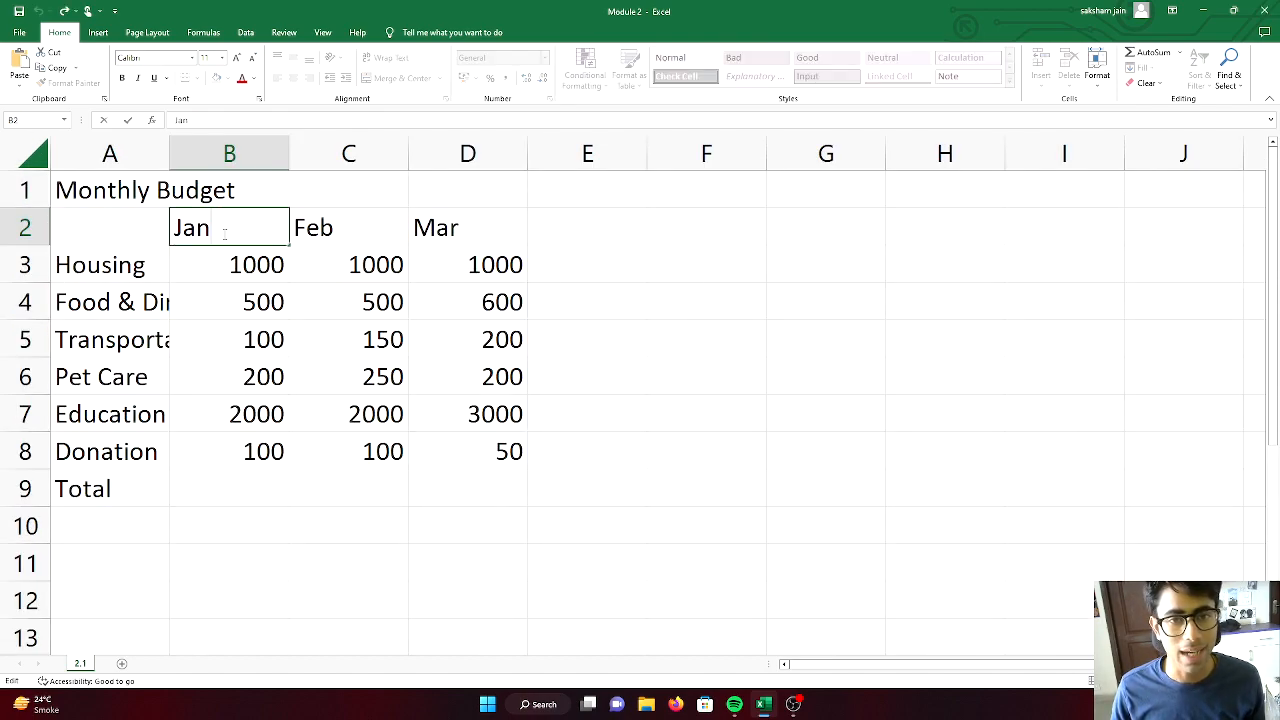
drag(225, 232, 172, 230)
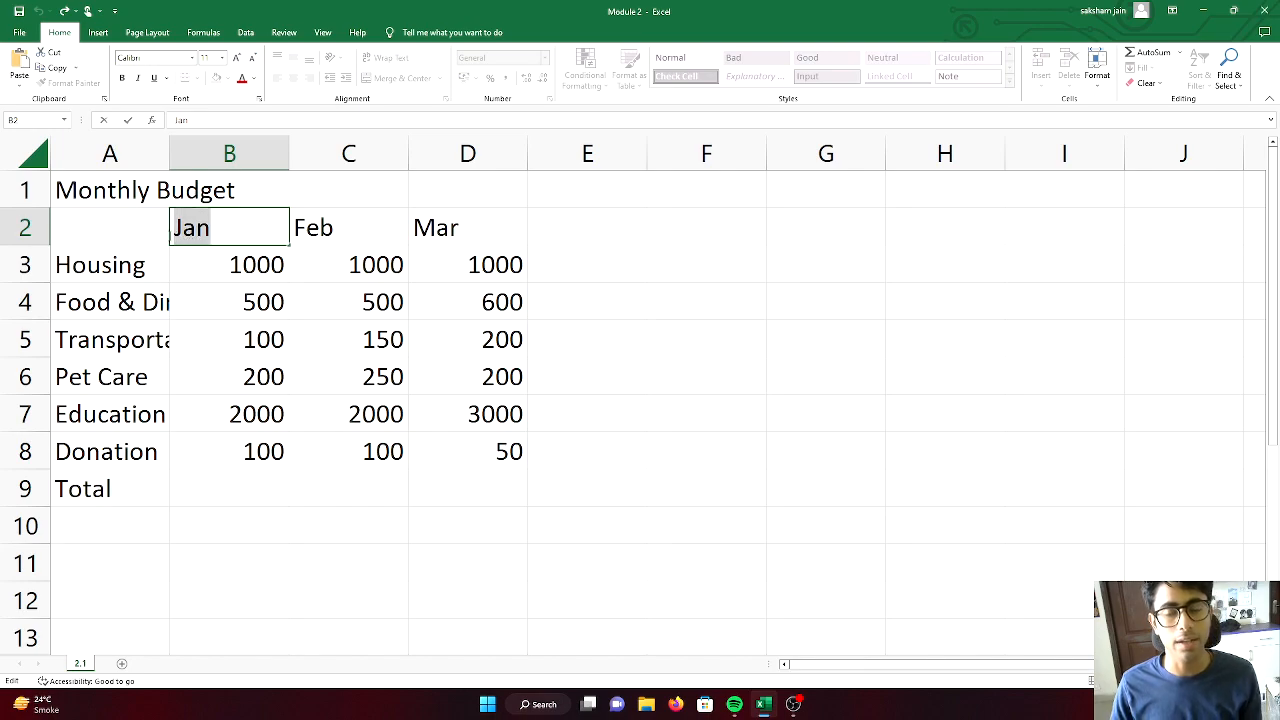
click(240, 426)
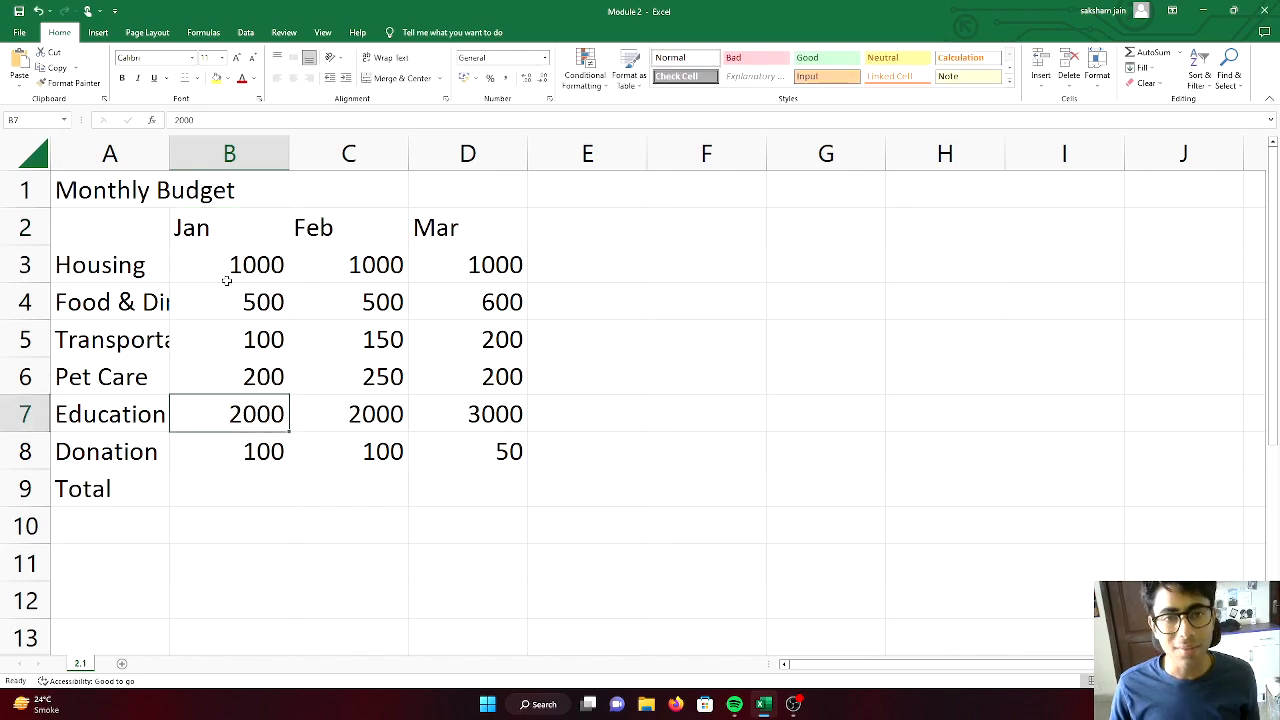
click(230, 266)
double_click(230, 266)
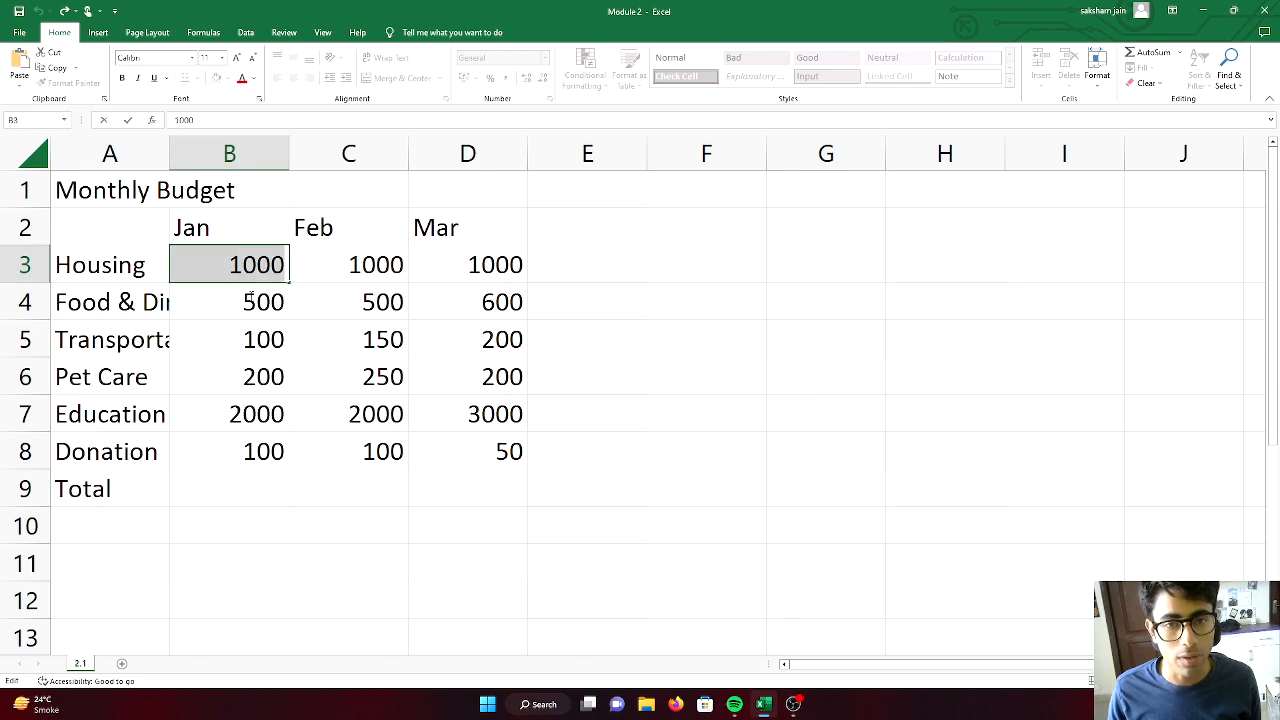
click(250, 301)
key(ctrl+Down)
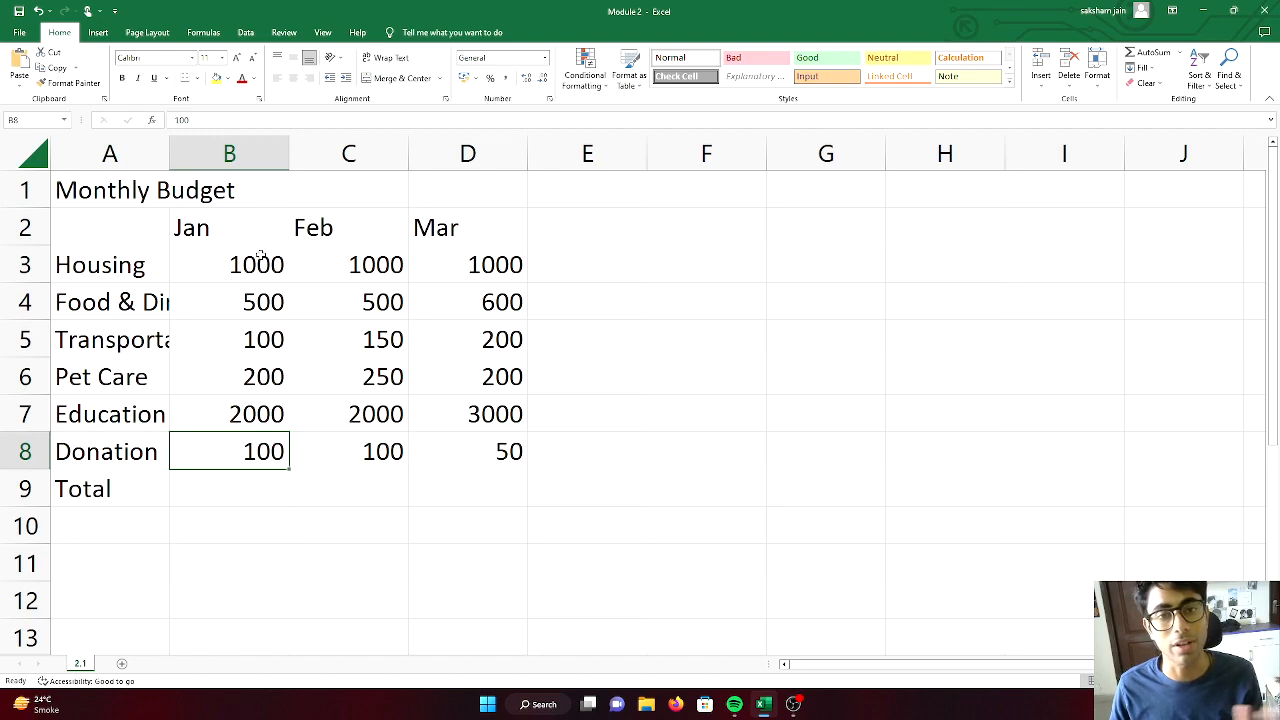
- Change the Jan amounts for Housing in B3 to 1000.02 and for Food & Dining in B4 to 500.03
click(260, 258)
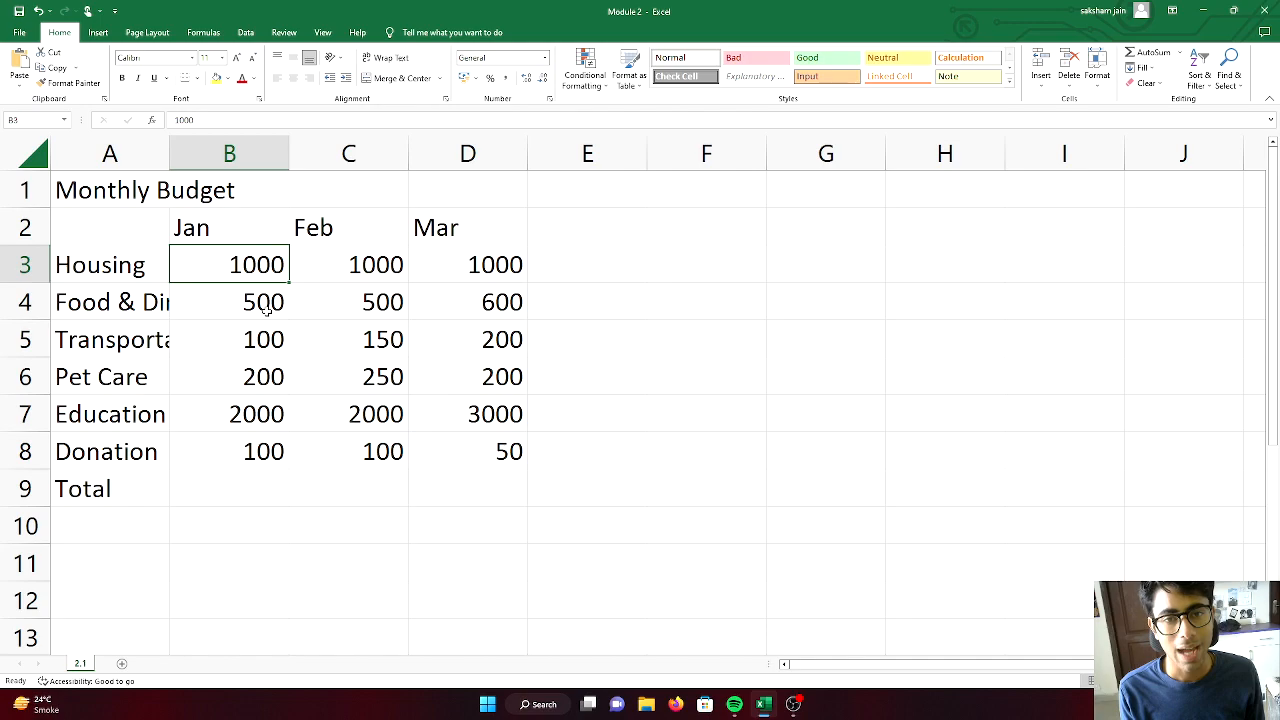
key(F2)
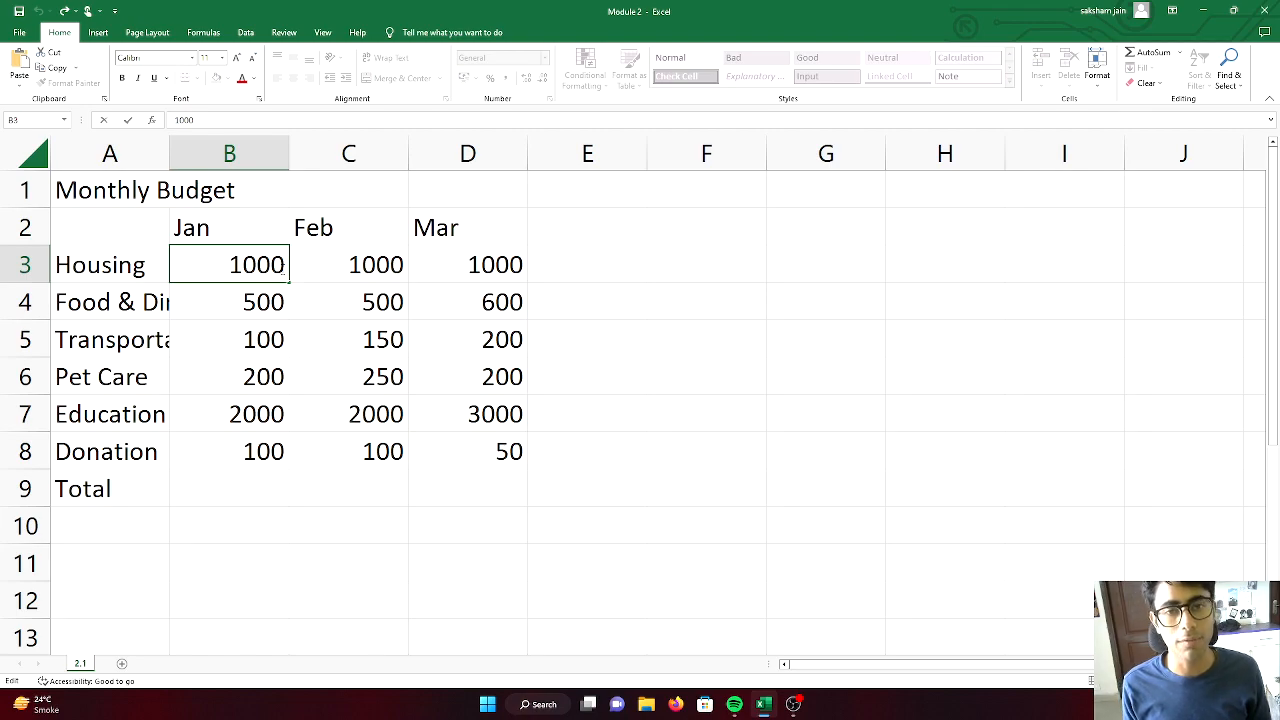
text(.02)
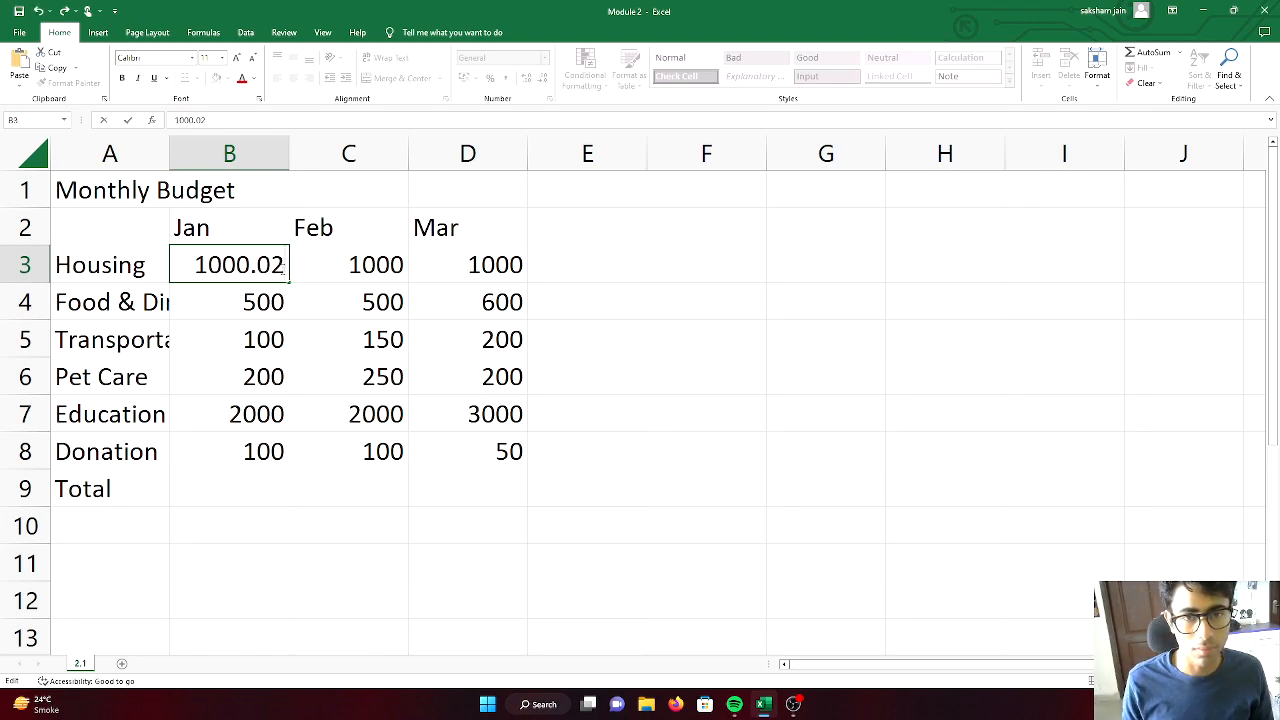
click(286, 308)
double_click(286, 308)
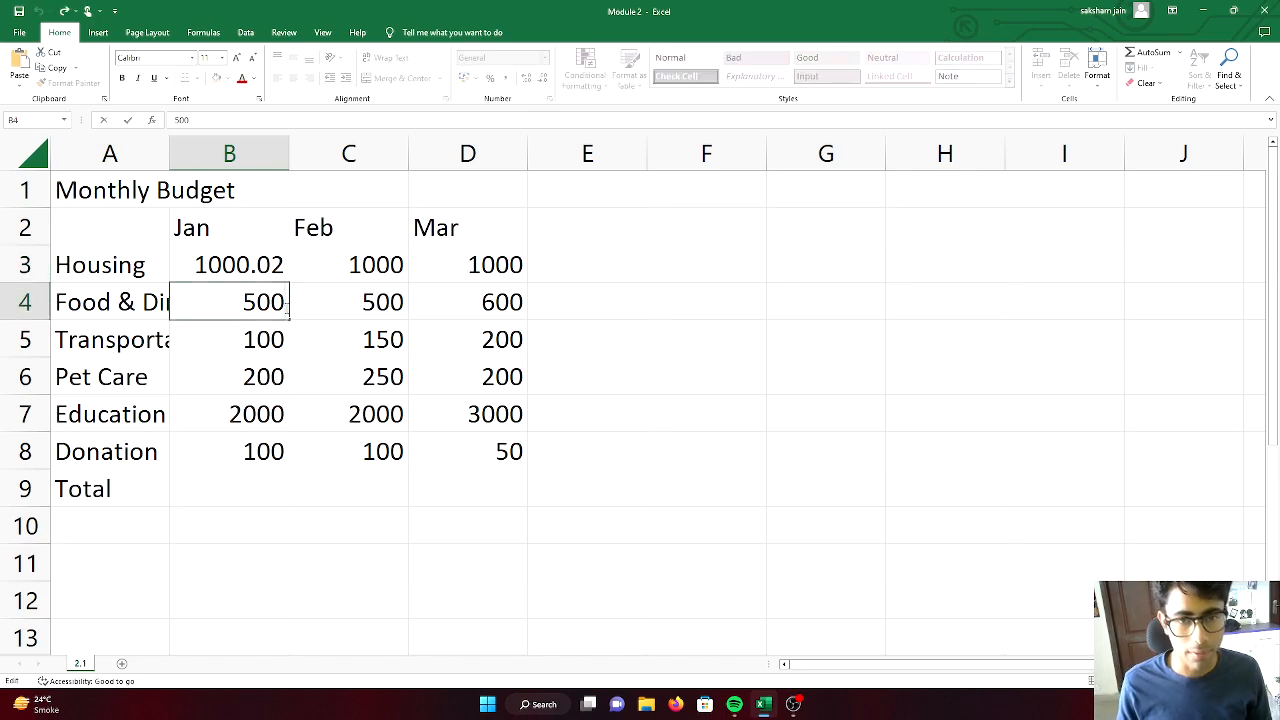
text(.03)
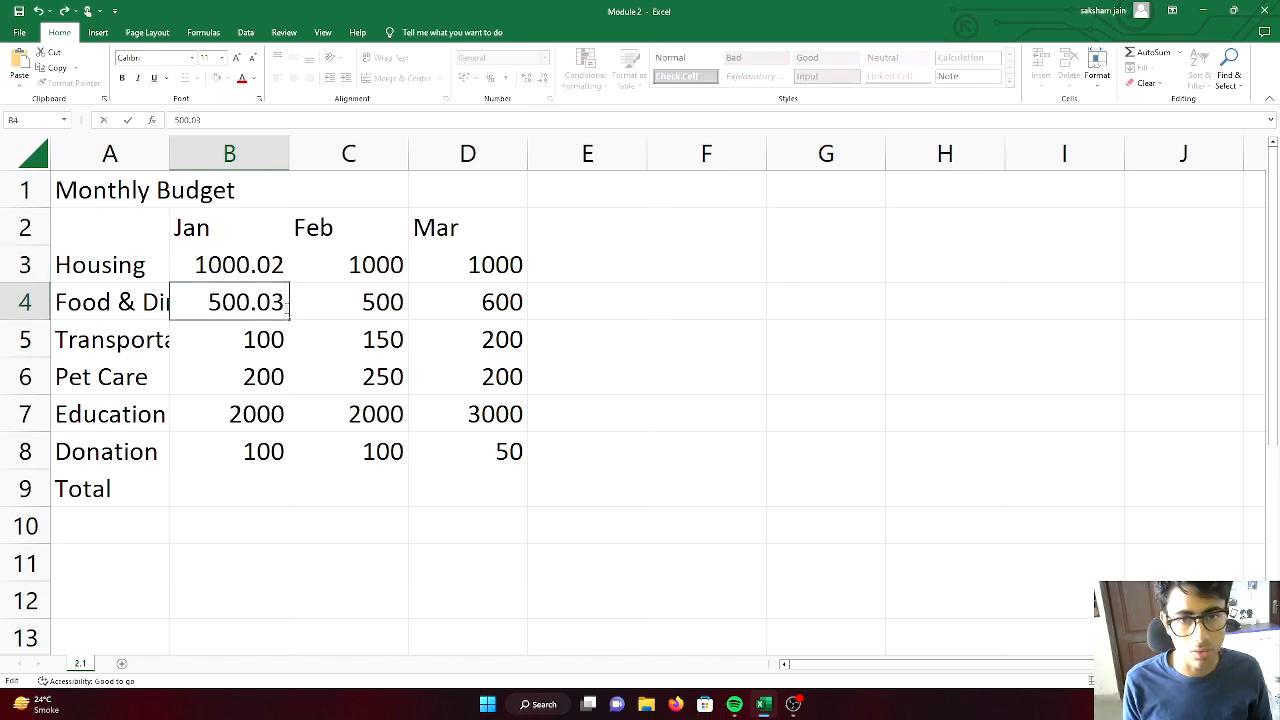
- Change the Jan Transportation amount in cell B5 to 100.02
click(275, 348)
click(289, 343)
double_click(285, 342)
text(.0)
text(2)
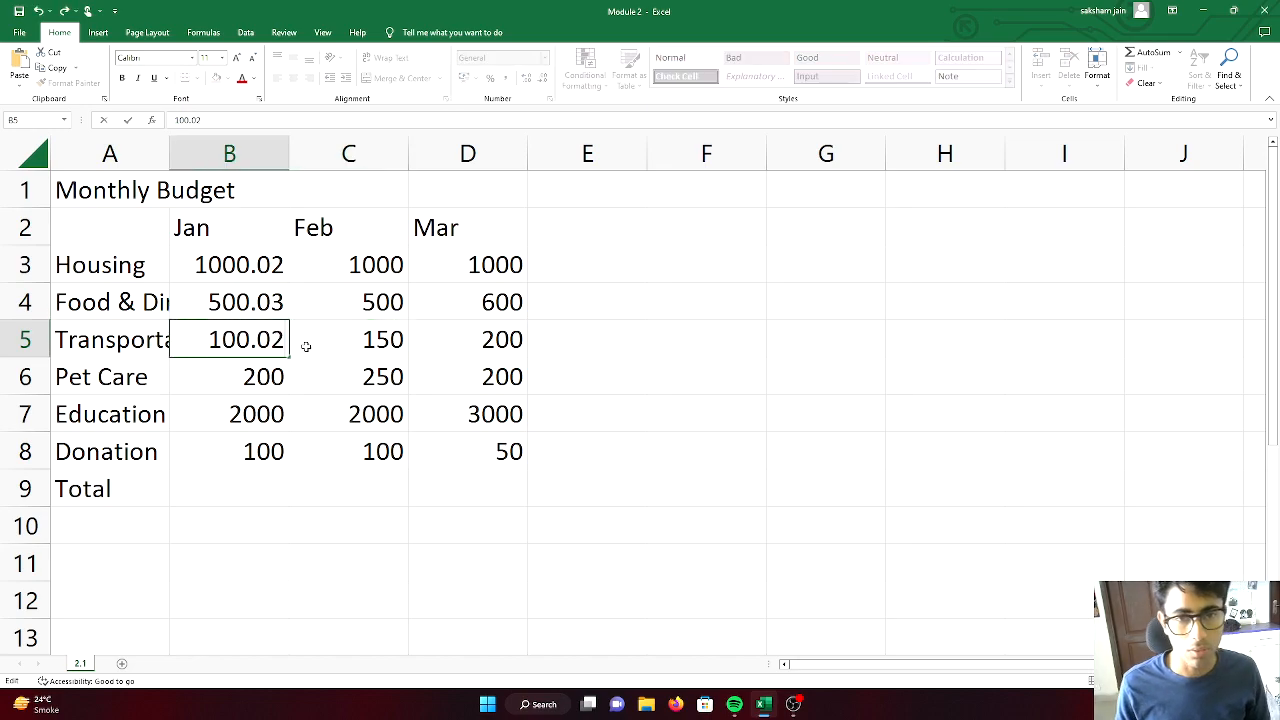
click(320, 340)
click(630, 325)
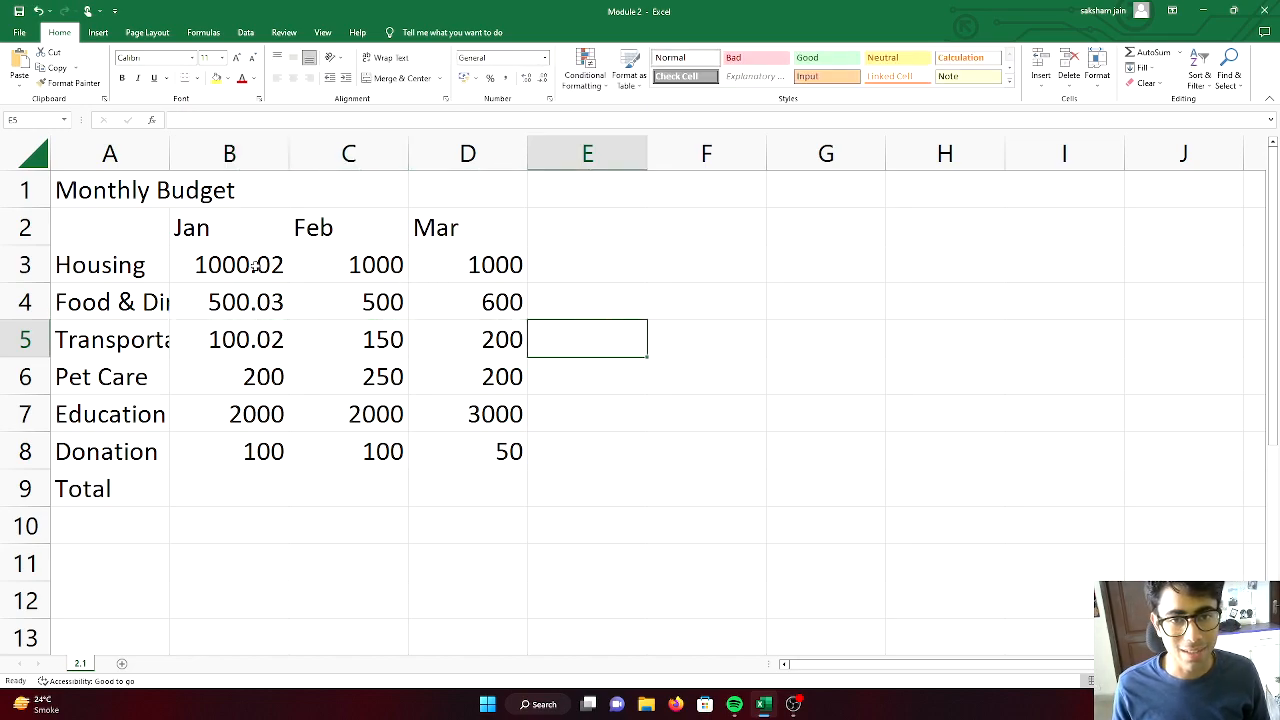
click(256, 266)
click(258, 298)
click(256, 338)
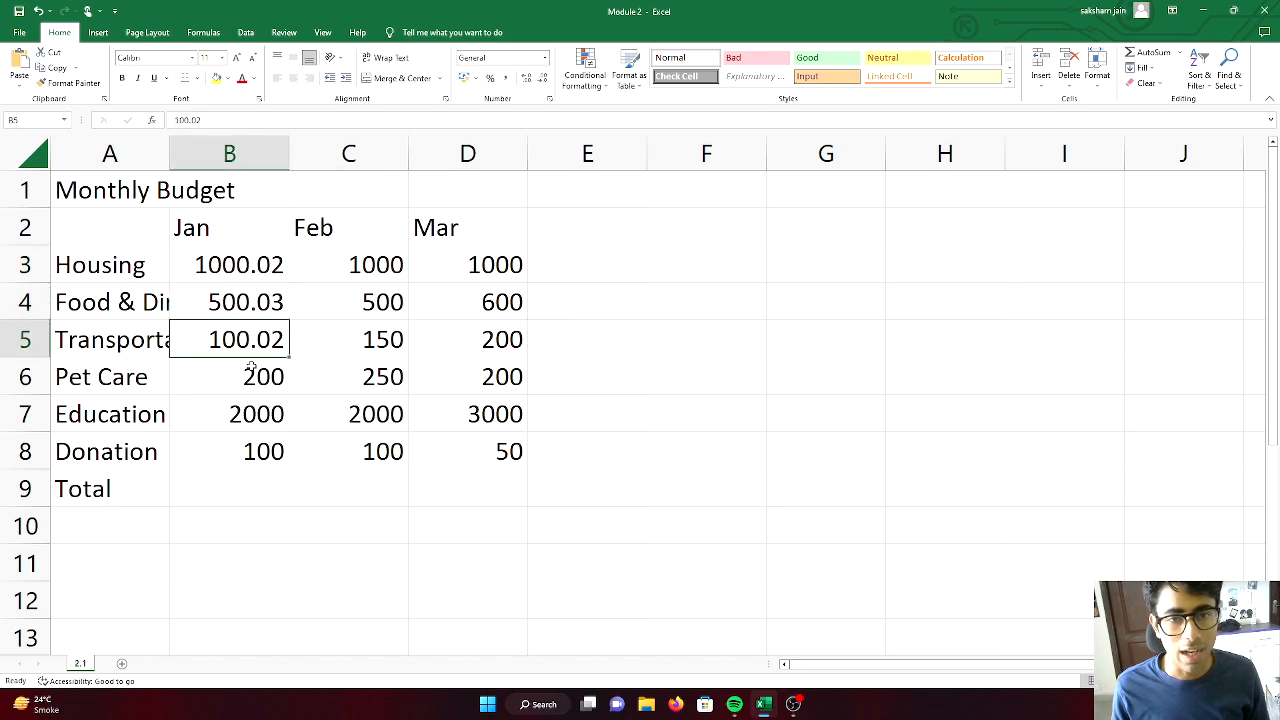
click(253, 264)
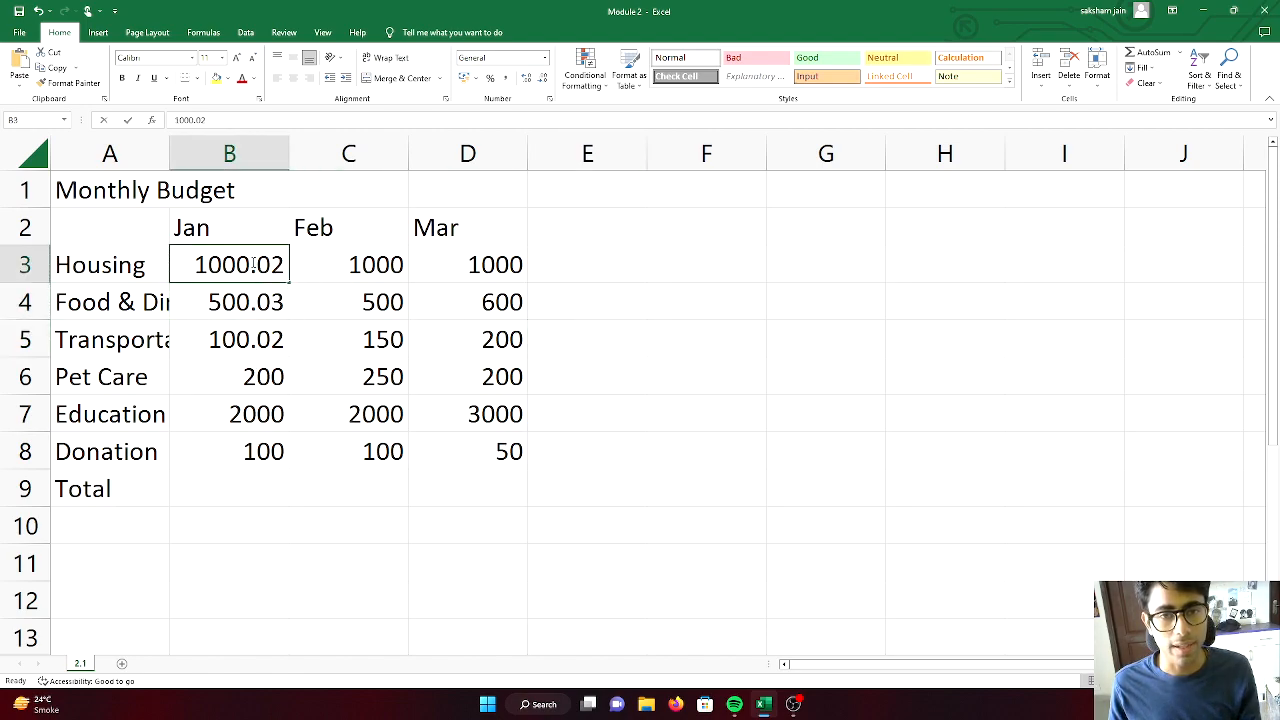
- Examine the Jan amounts with decimals in cells B3, B4 and B5
double_click(253, 264)
double_click(258, 302)
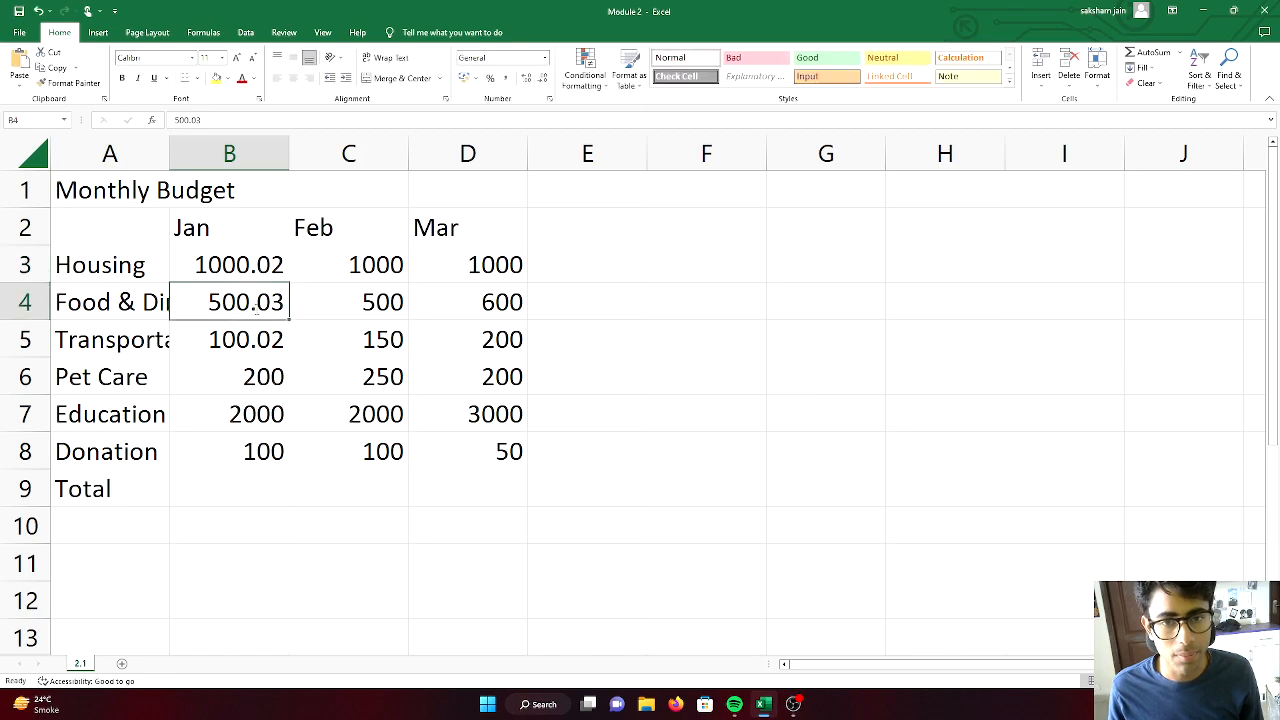
double_click(257, 340)
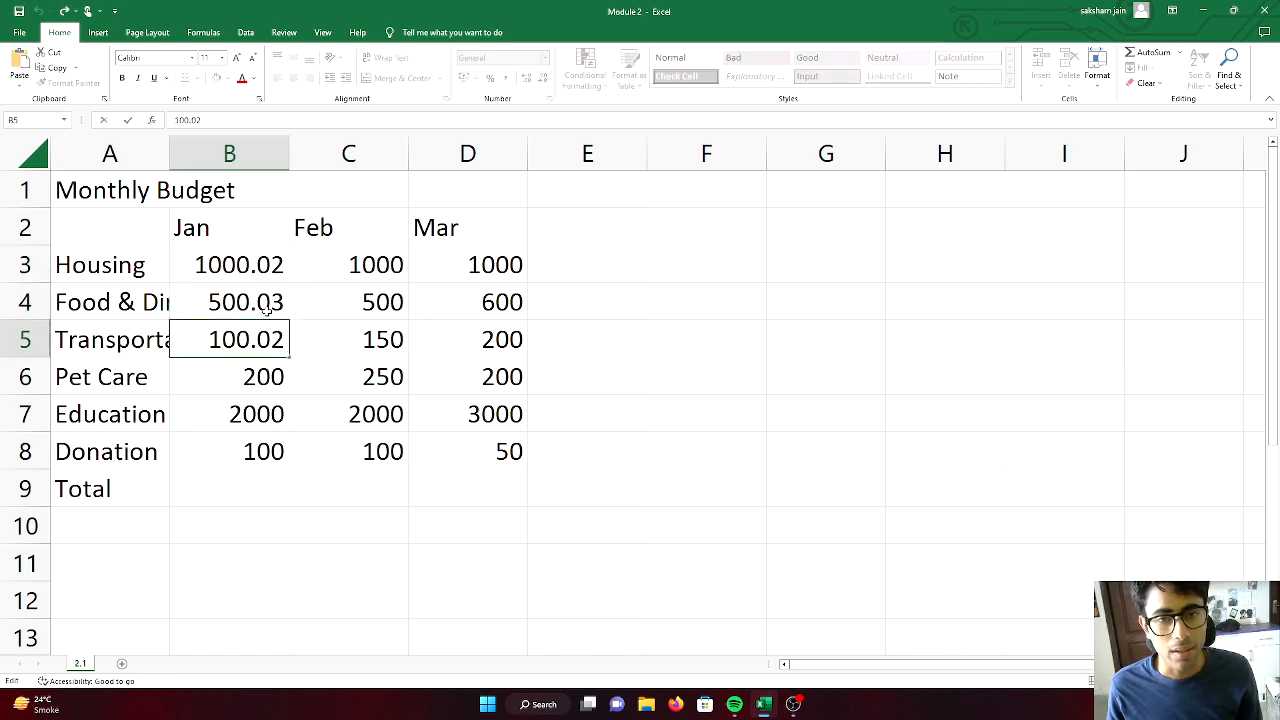
click(411, 305)
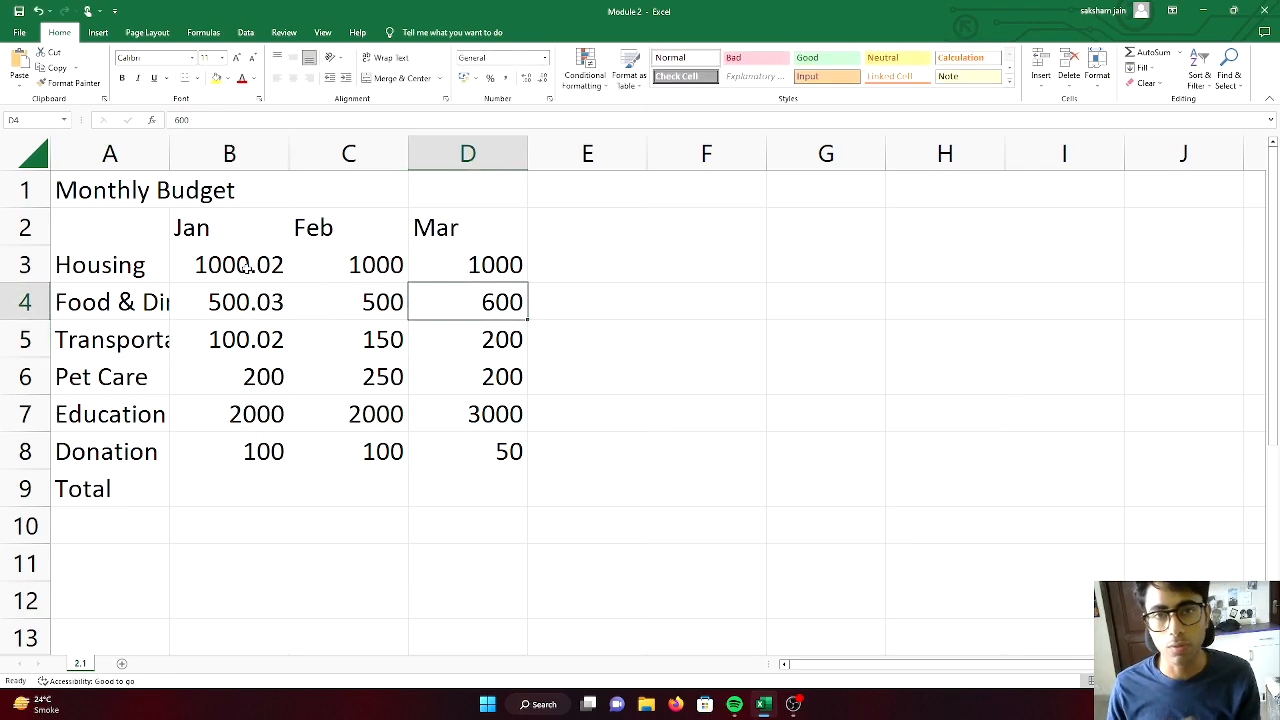
- Left-align the Jan amounts in cells B3 to B8 and check the contents of B3 to B5
drag(245, 266, 242, 448)
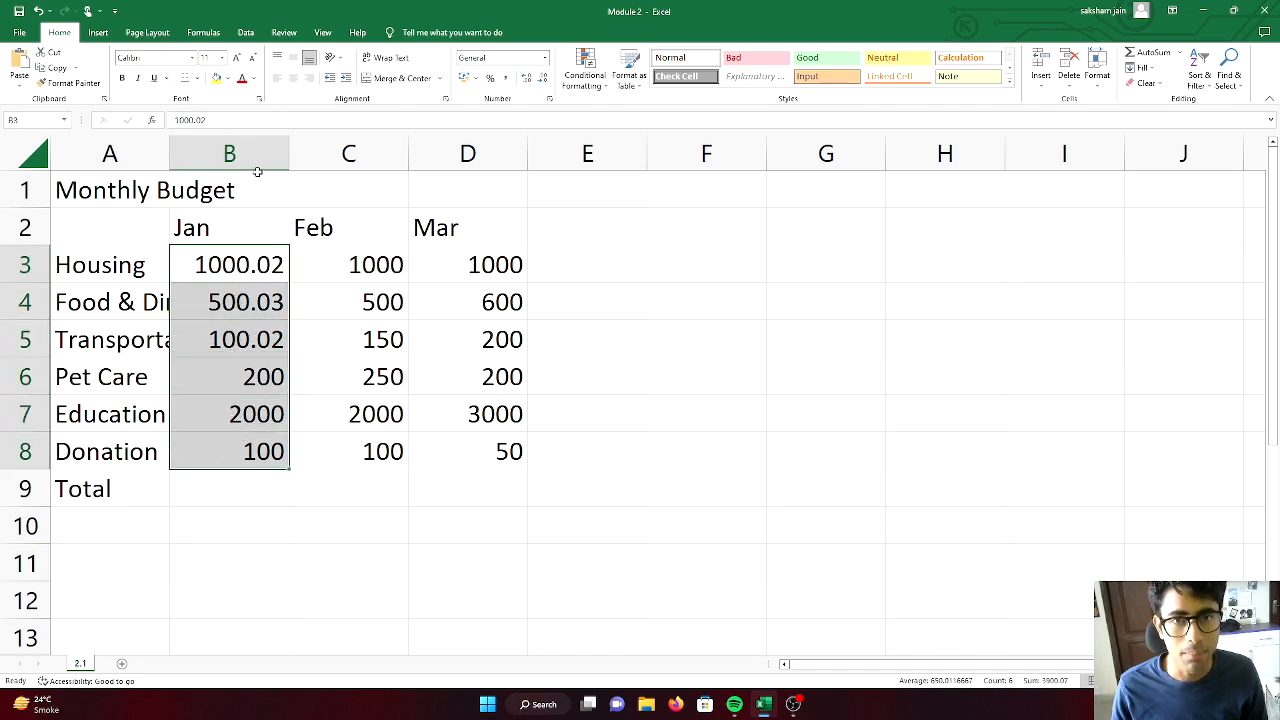
click(277, 78)
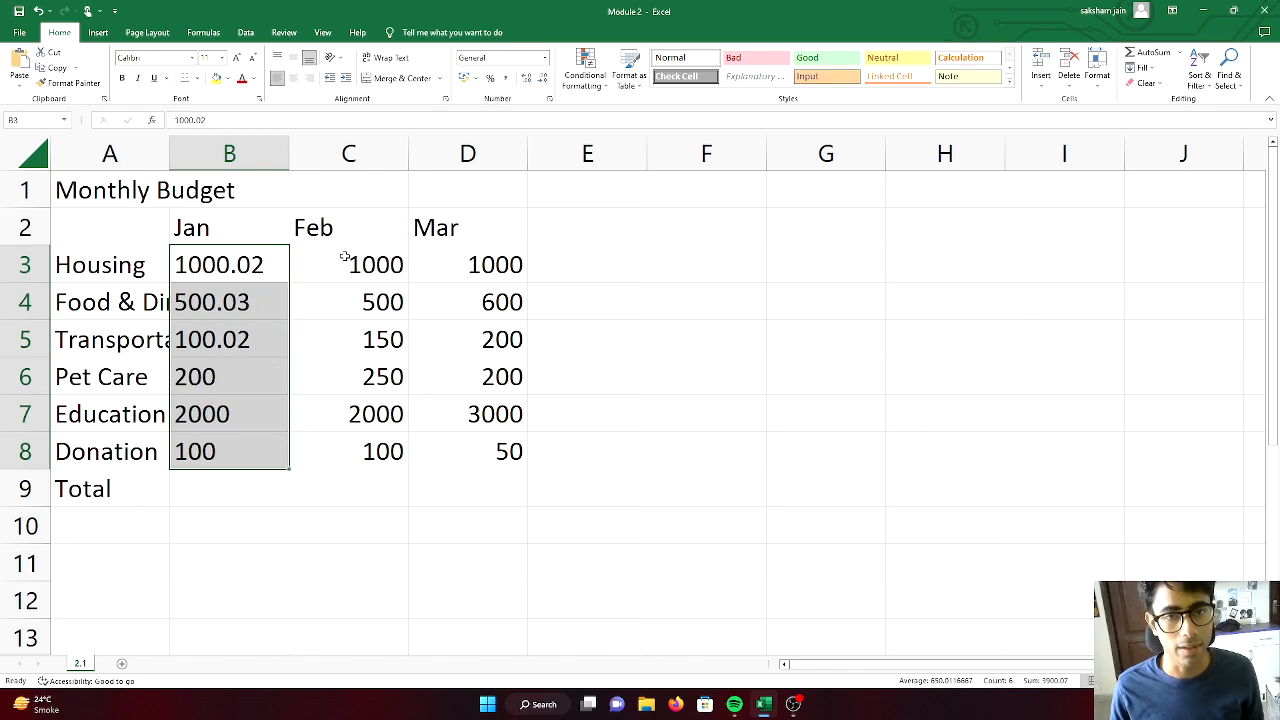
click(725, 296)
mouse_move(222, 270)
mouse_down()
mouse_move(240, 288)
mouse_move(222, 265)
mouse_up()
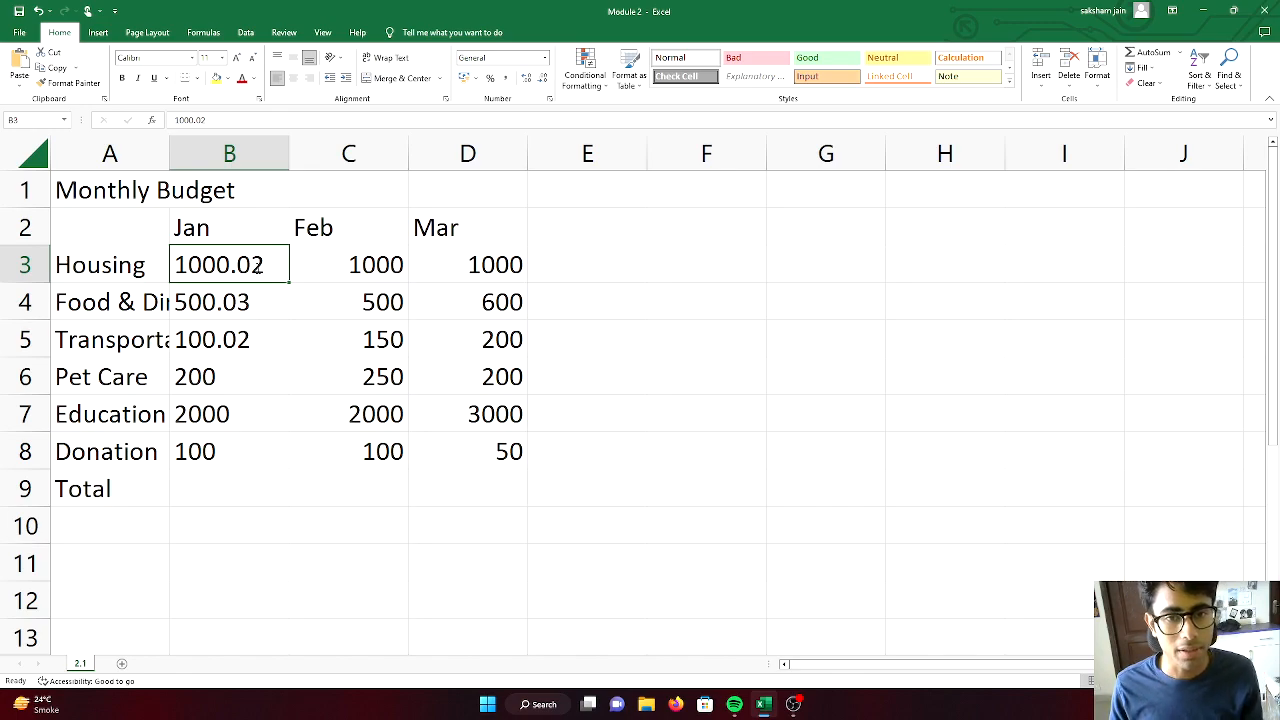
double_click(233, 270)
click(224, 305)
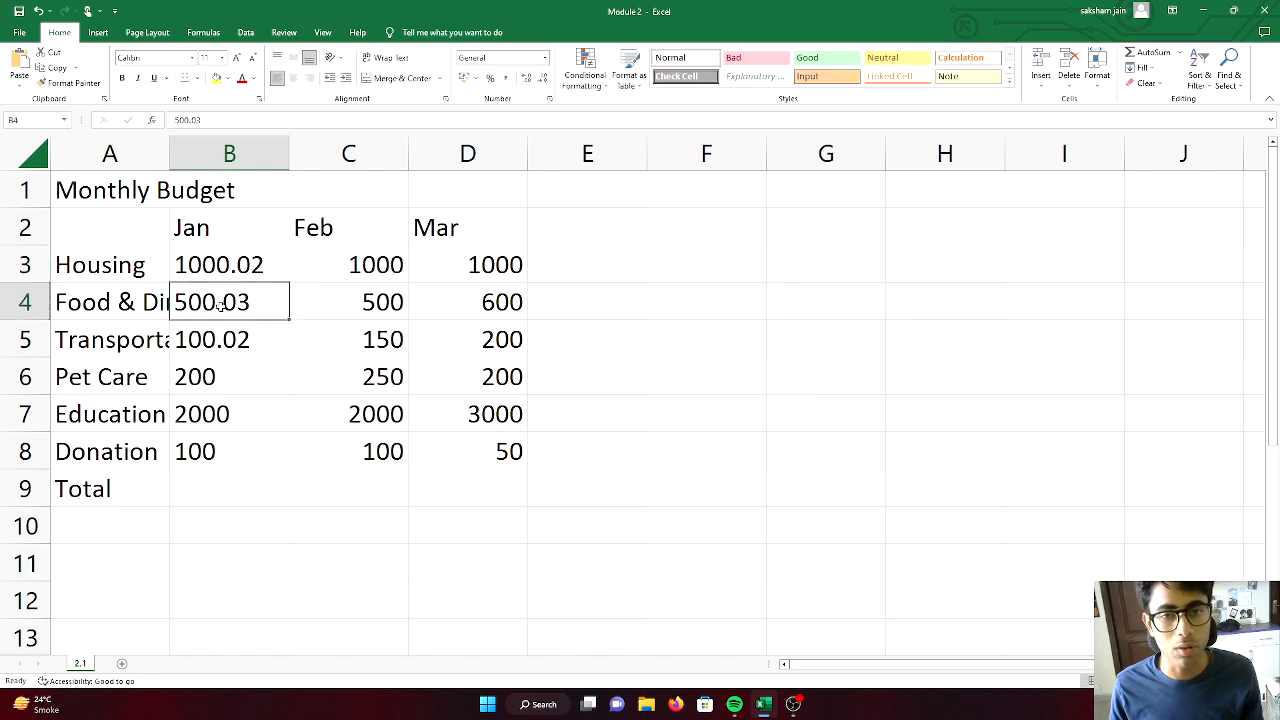
click(228, 339)
- Right-align the Jan amounts in cells B3 to B8
drag(238, 268, 236, 452)
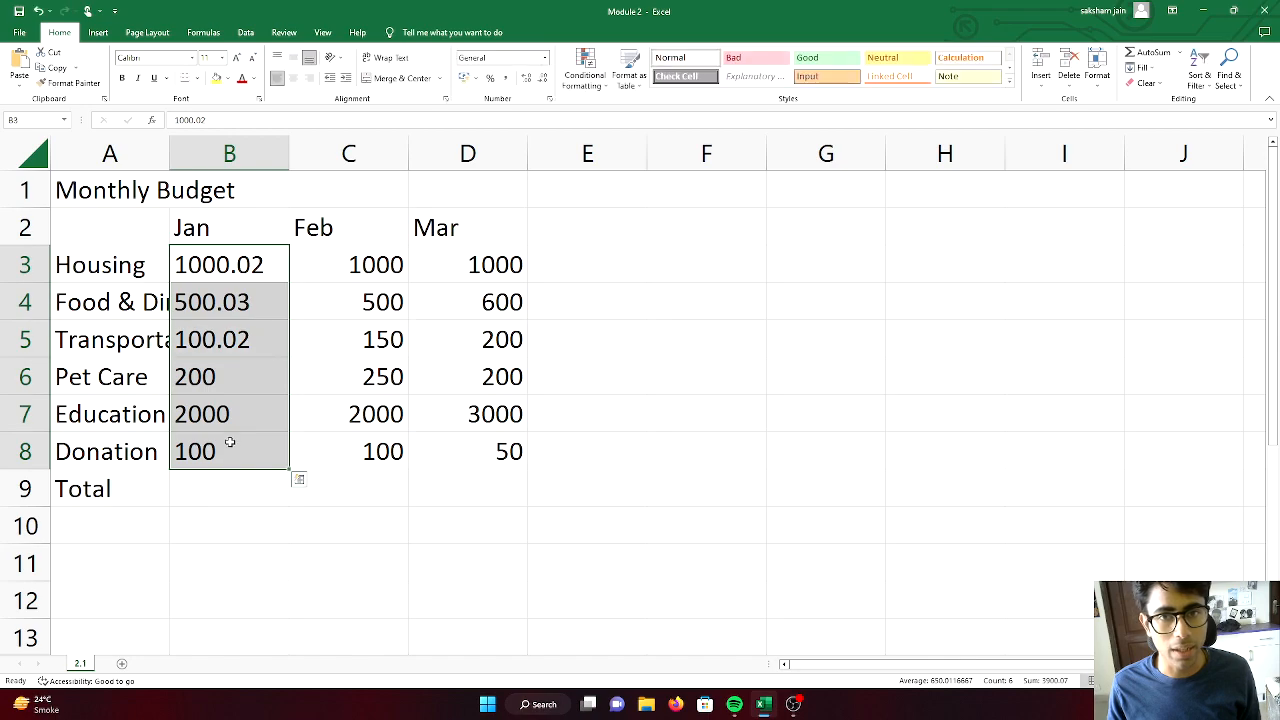
click(309, 79)
click(679, 264)
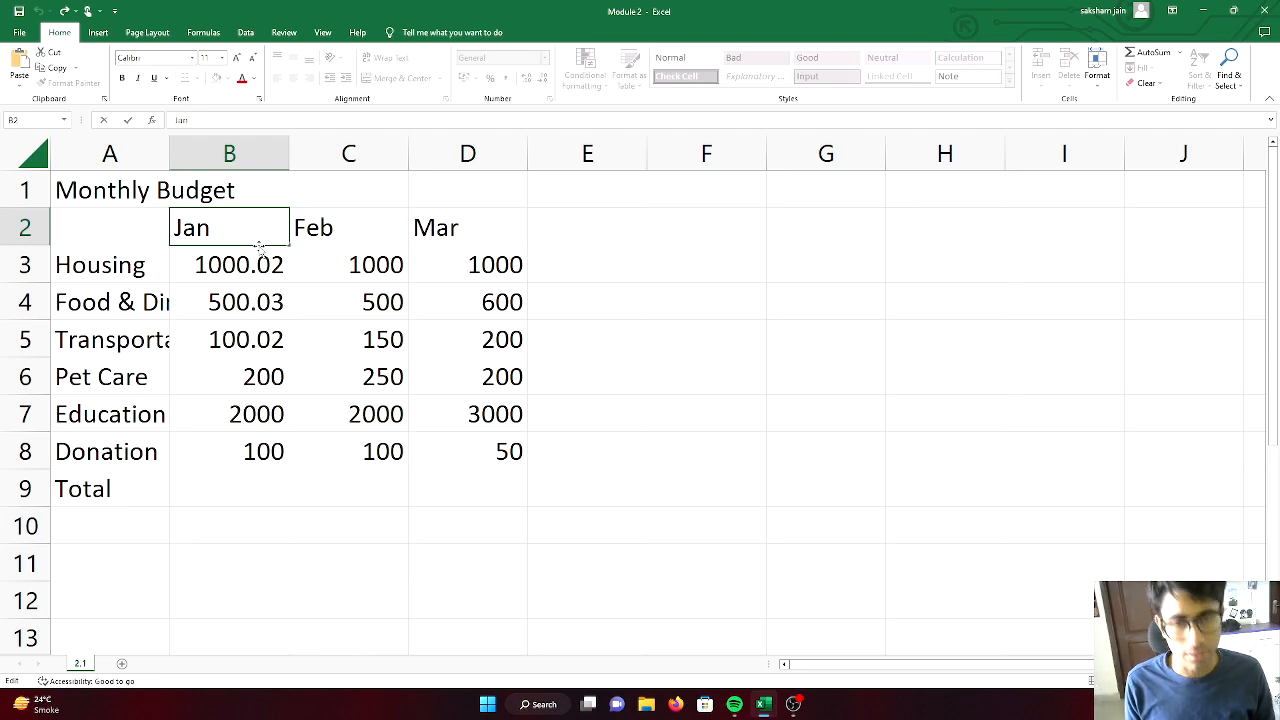
- Change the Jan heading in cell B2 to Jan-2023 and inspect the date stored in it
text(-2023)
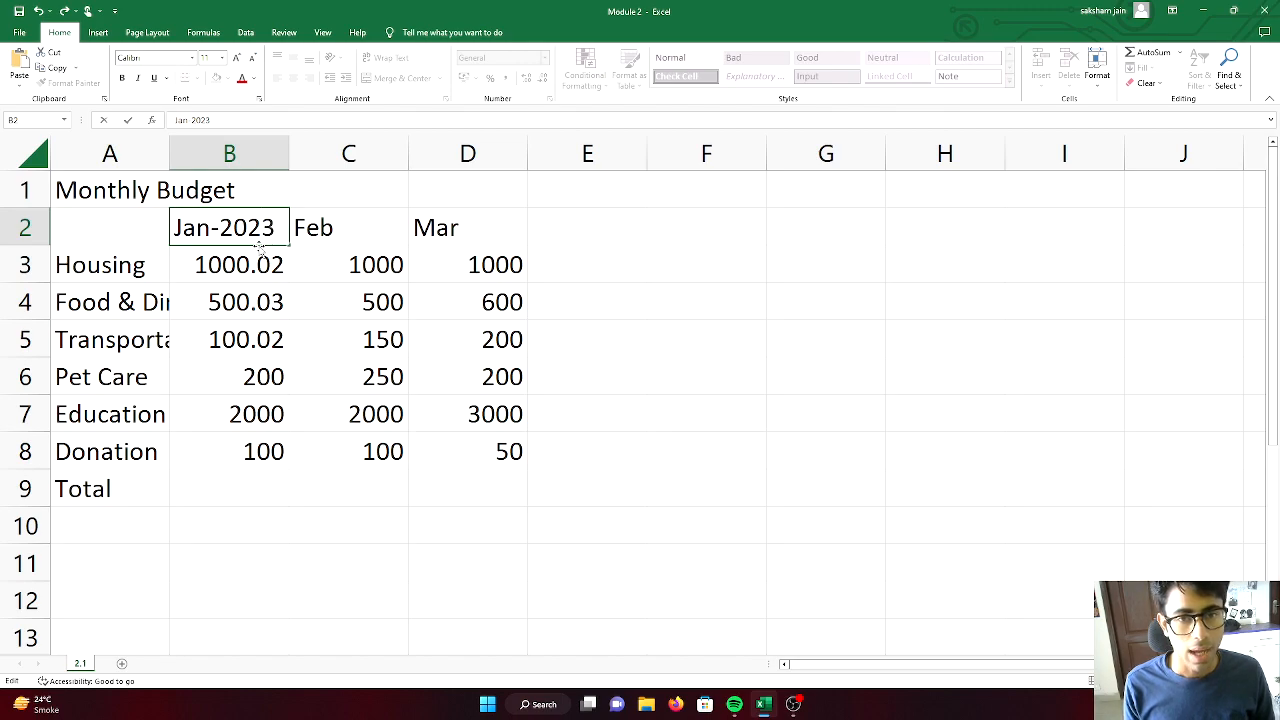
key(Return)
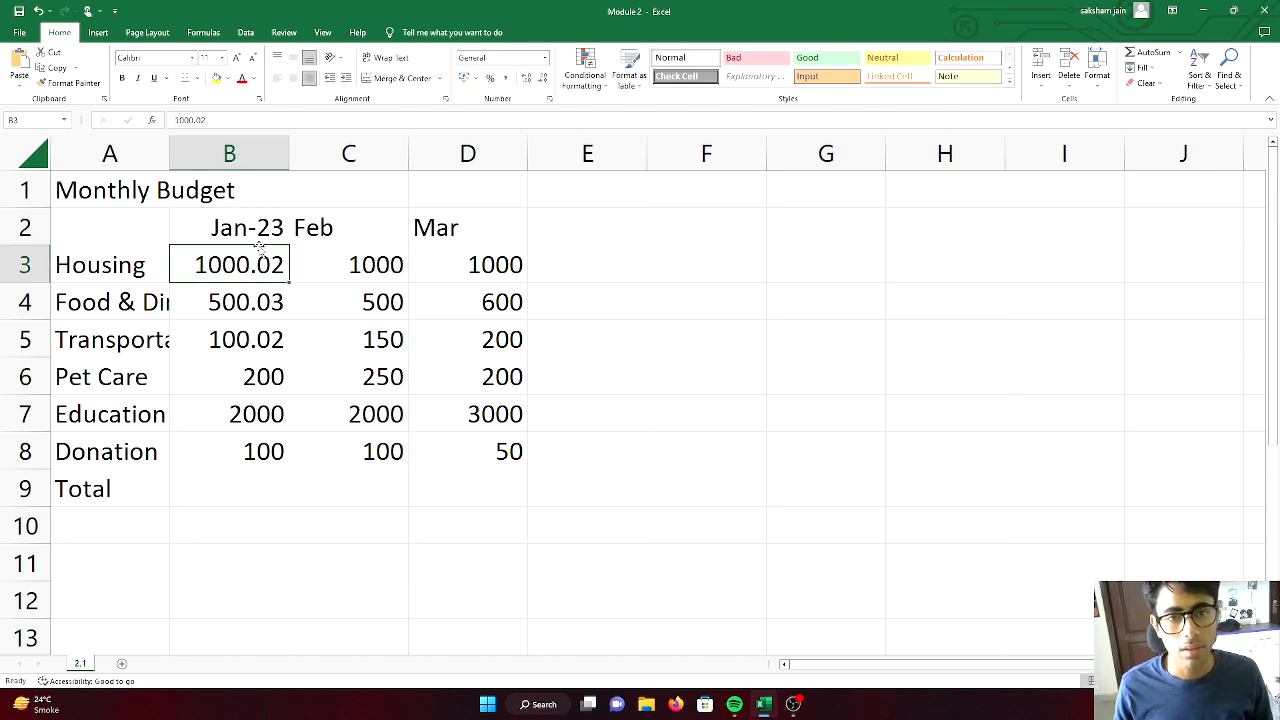
double_click(272, 236)
click(282, 288)
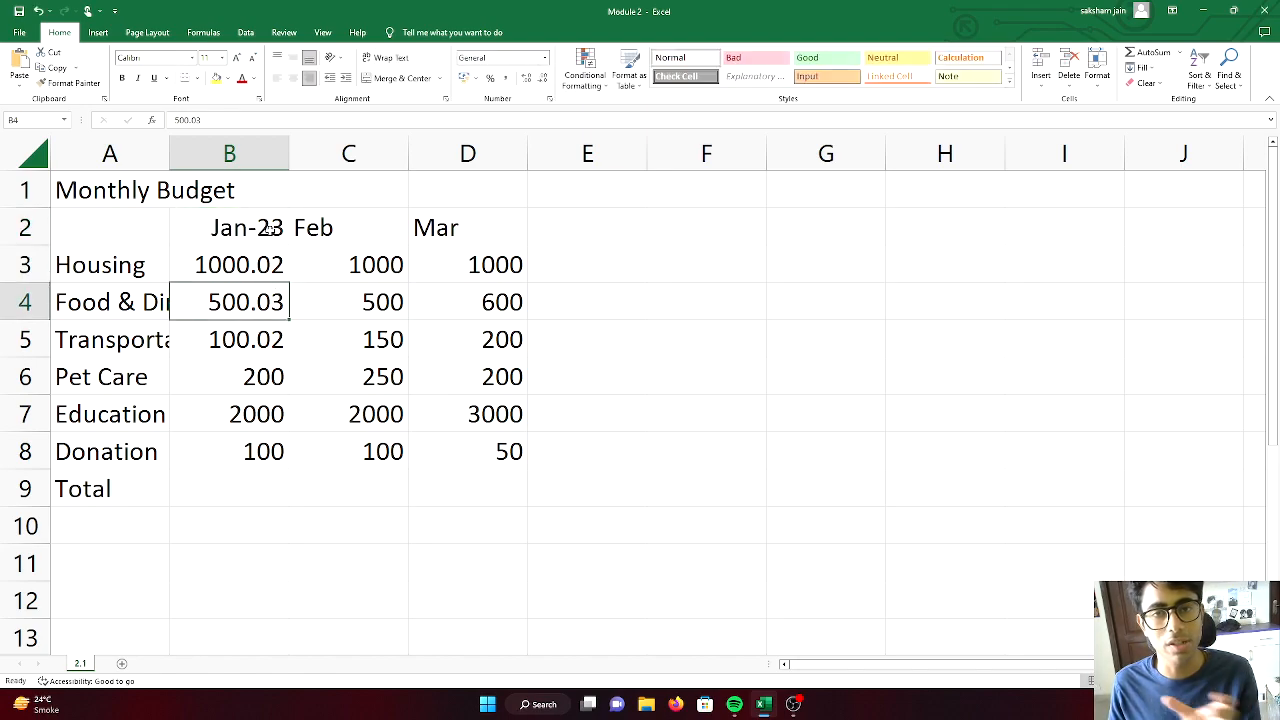
double_click(270, 229)
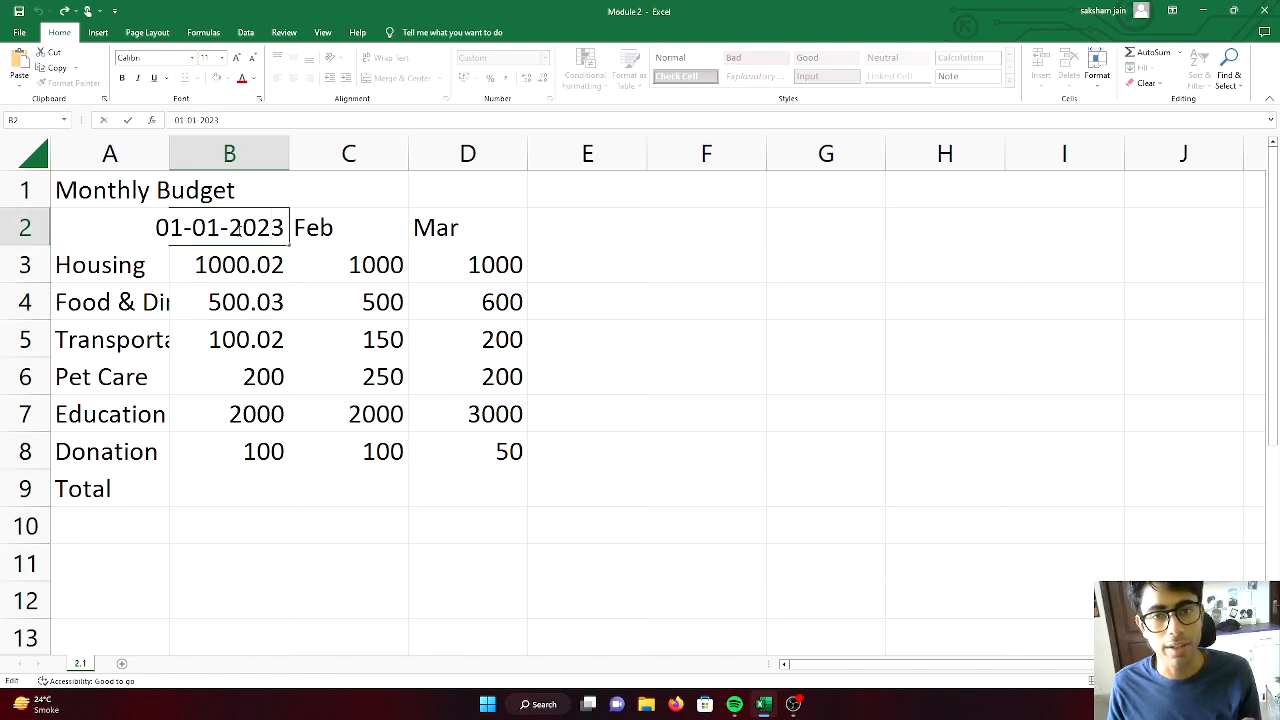
click(258, 262)
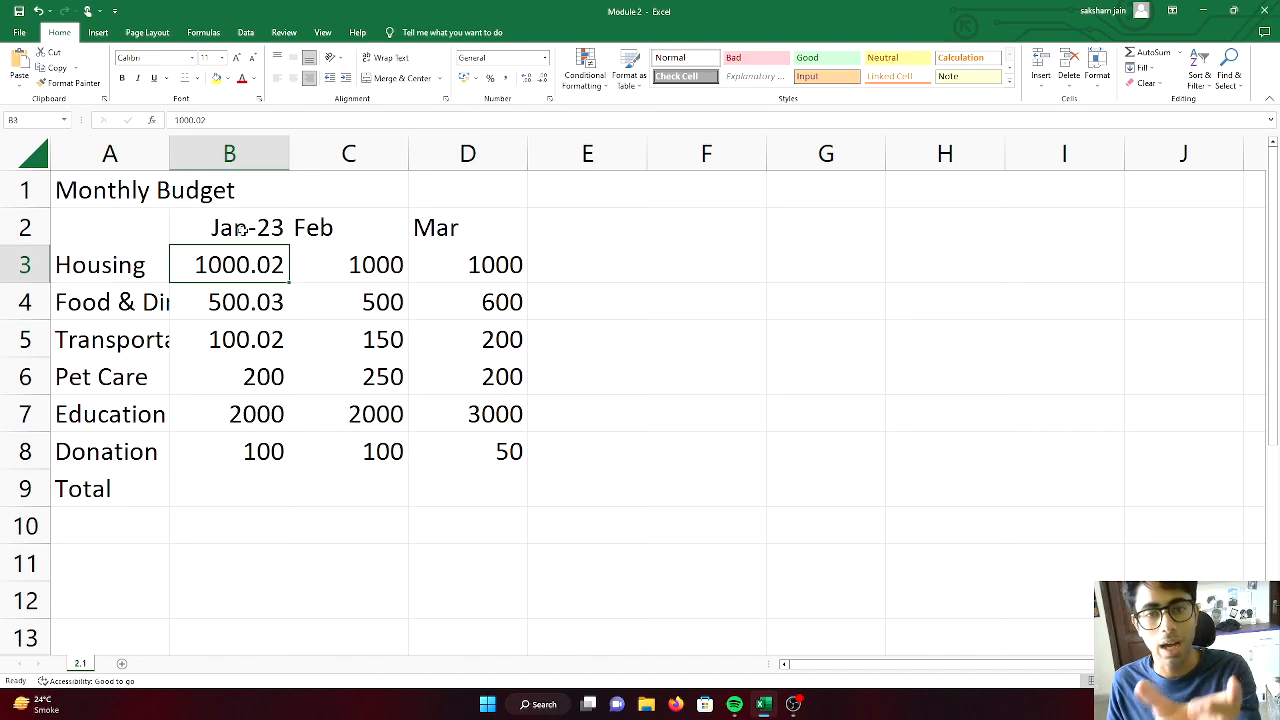
- Change the Feb heading in cell C2 to Feb-2023 and the Mar heading in cell D2 to Mar-2023
double_click(351, 228)
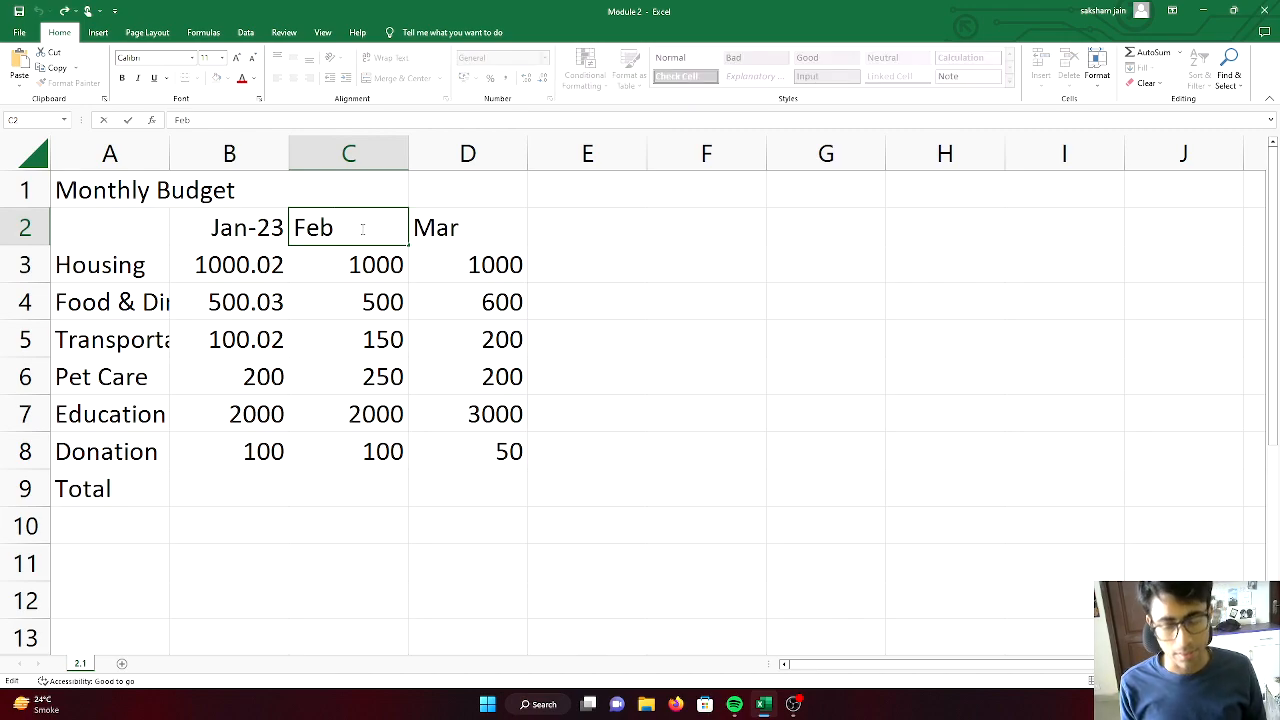
text(-)
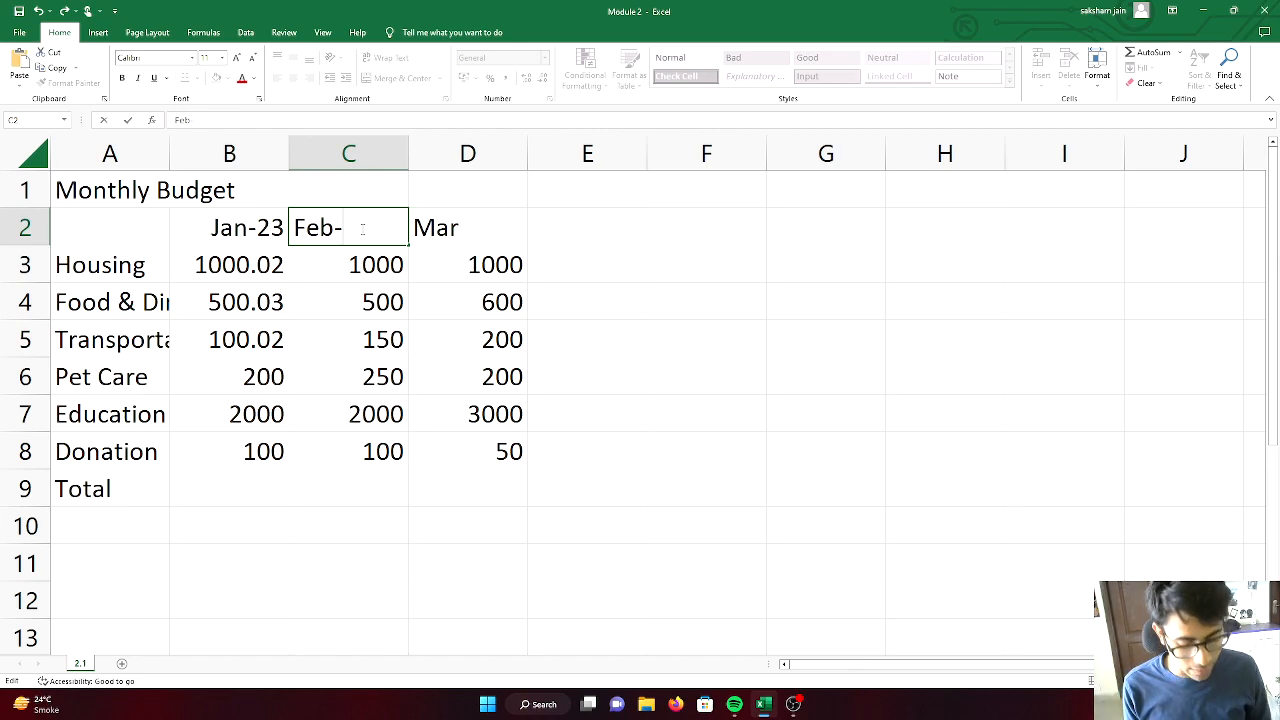
text(2023)
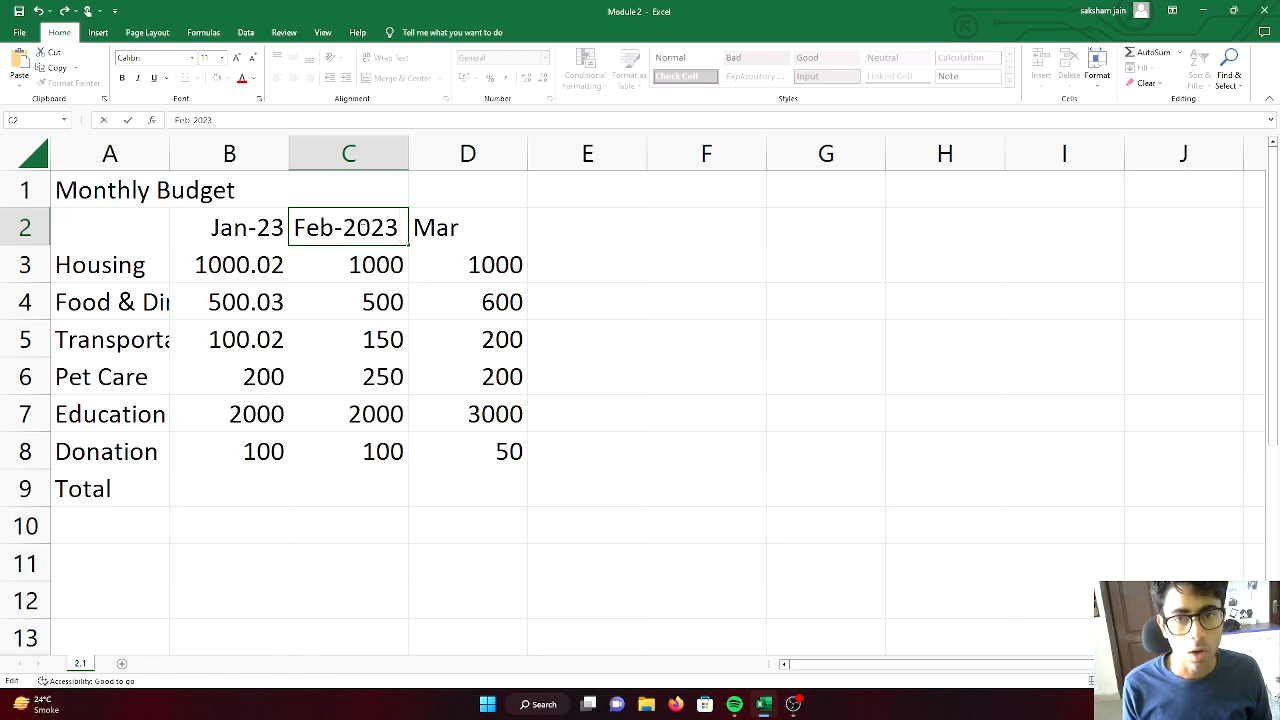
key(Return)
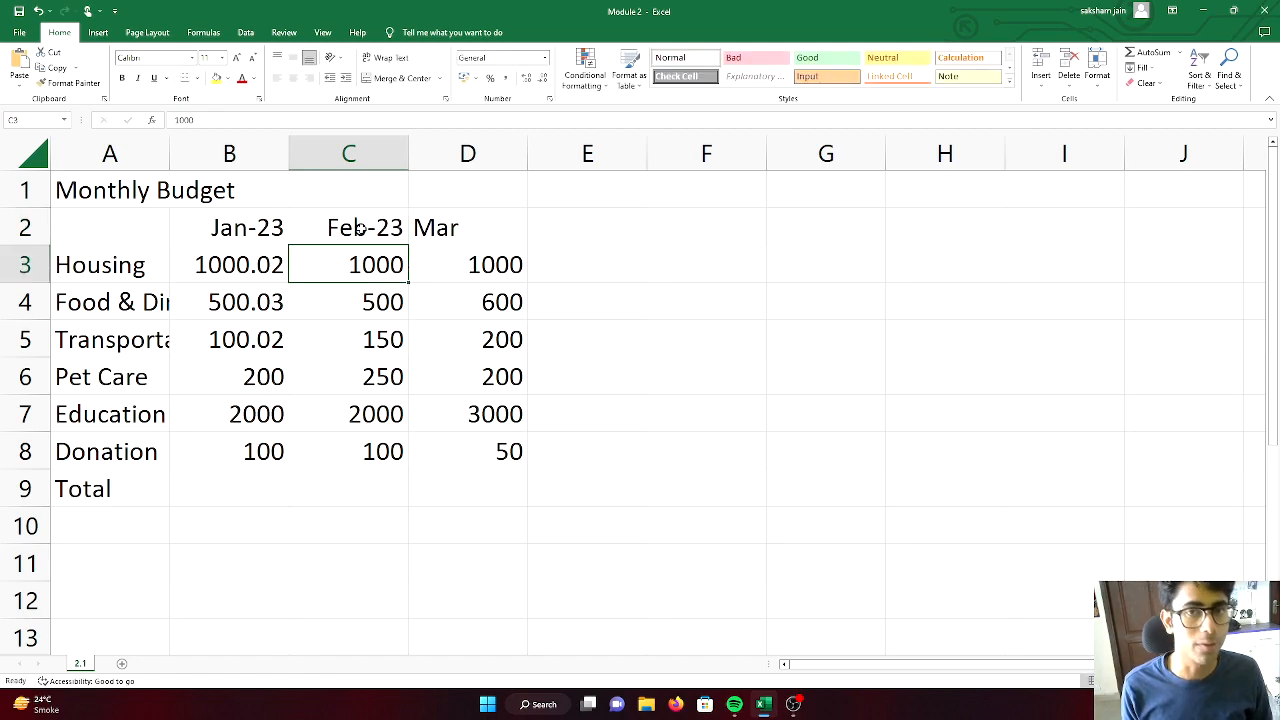
double_click(486, 228)
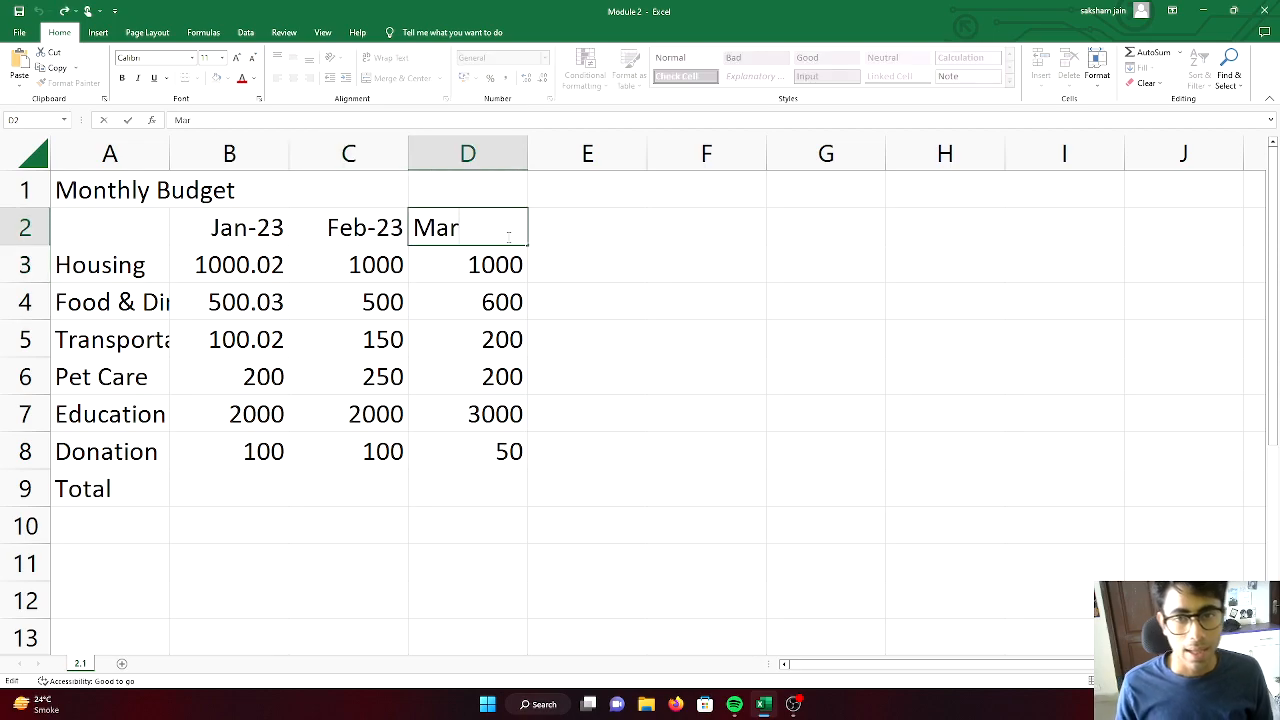
text(-2023)
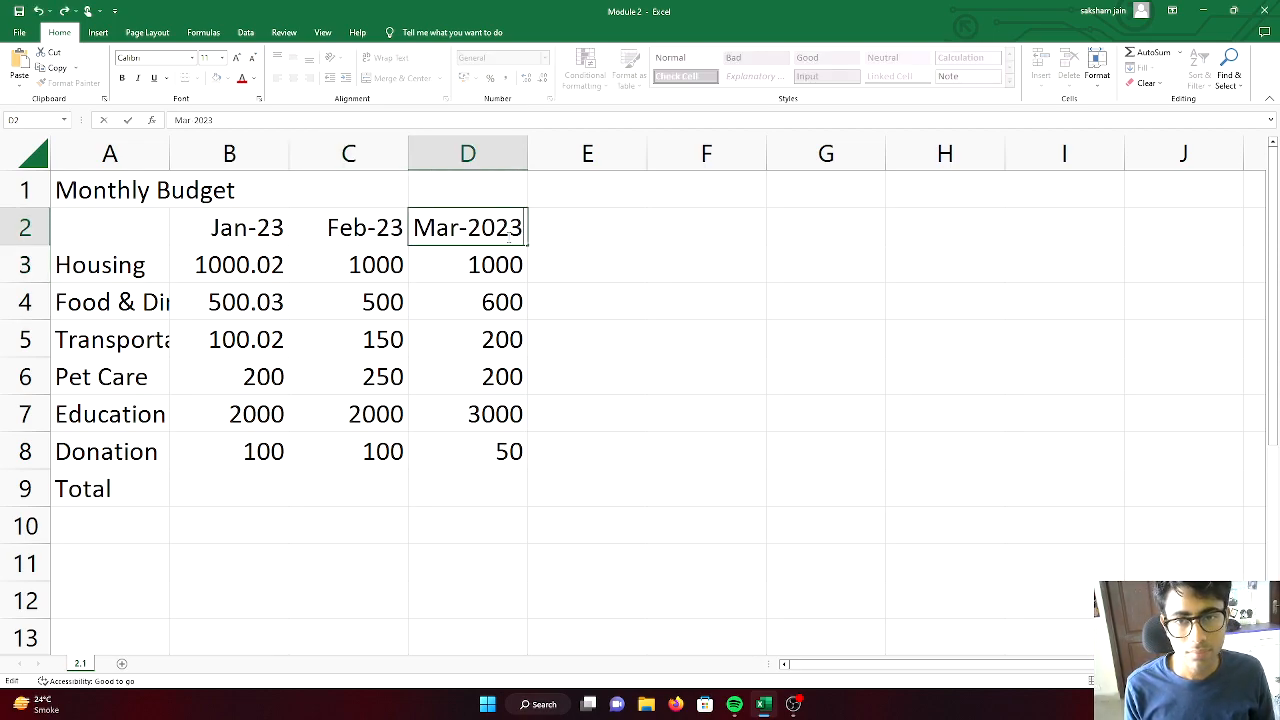
key(Return)
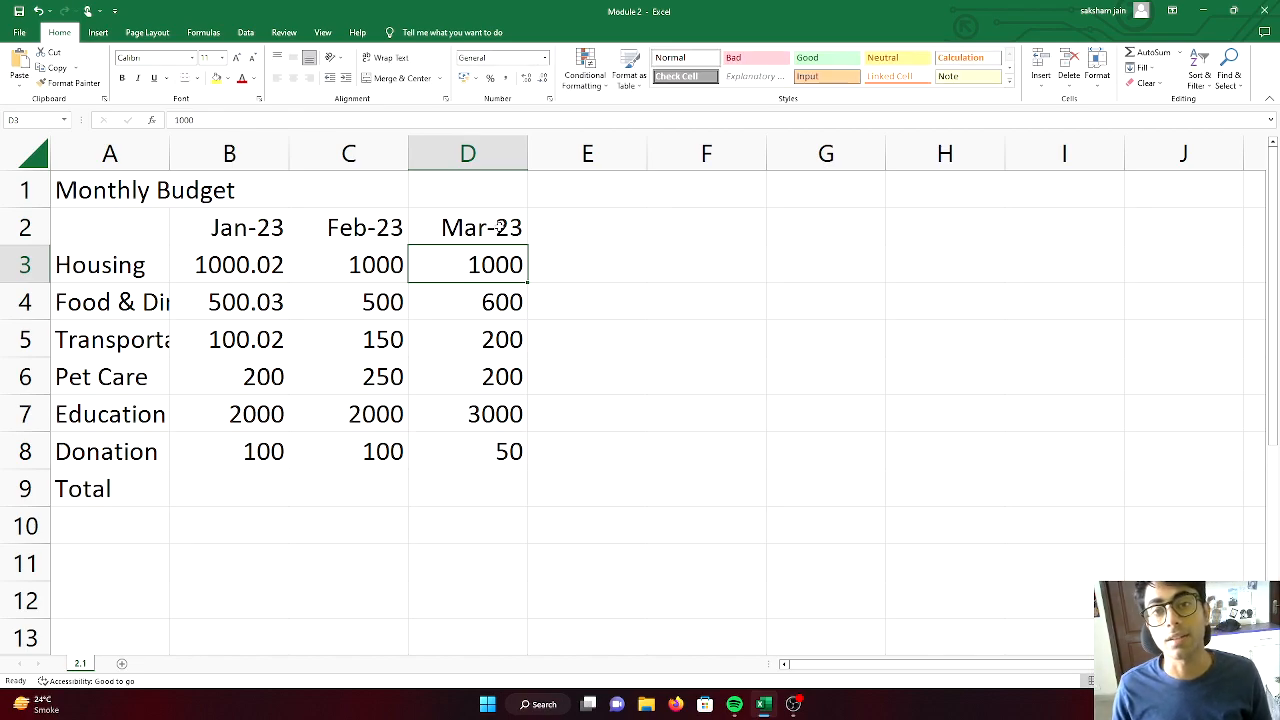
double_click(488, 225)
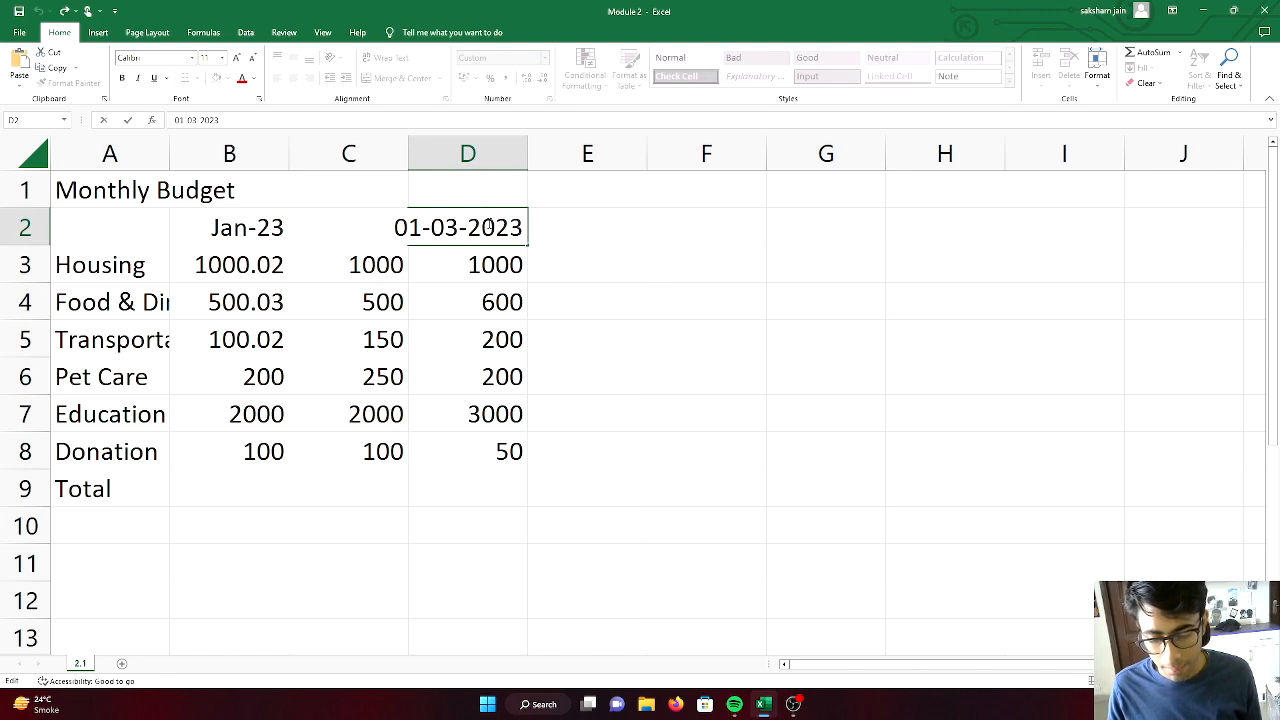
click(549, 222)
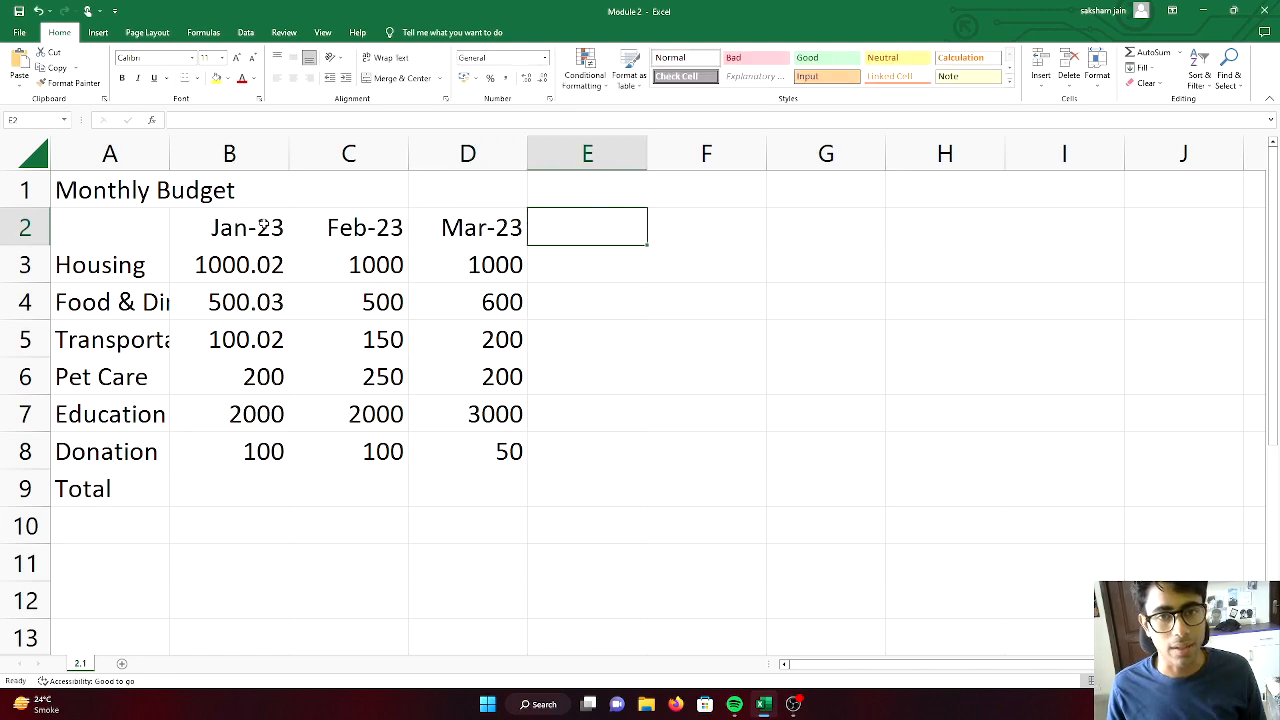
- Open the number format settings for the month headings in B2 to D2 and preview built-in Date types, ending with 14-03-12
click(262, 228)
drag(262, 228, 468, 231)
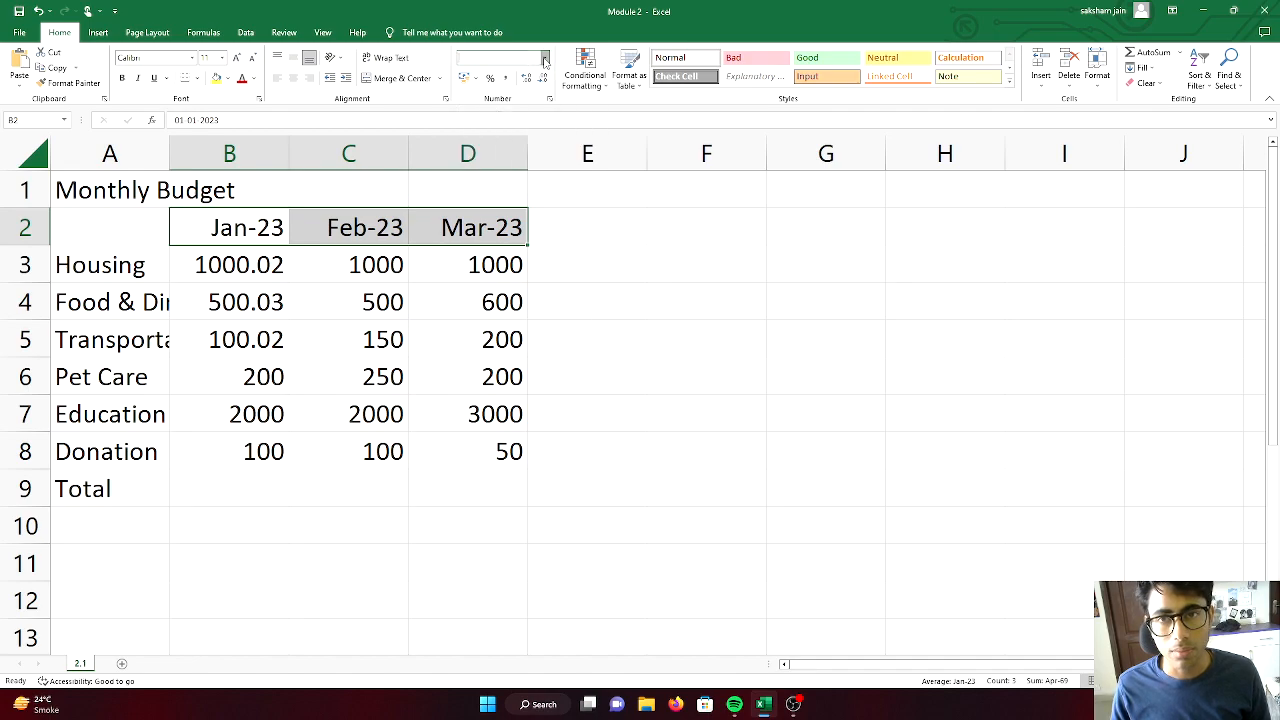
click(544, 58)
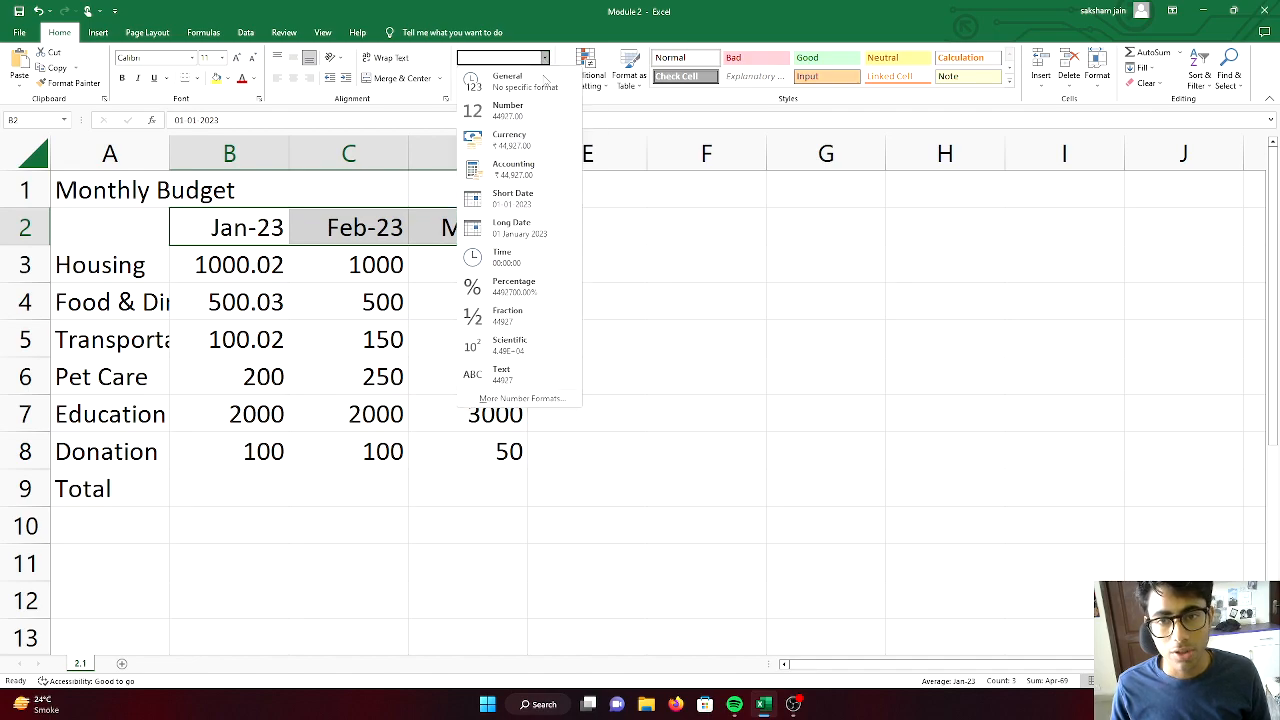
click(527, 400)
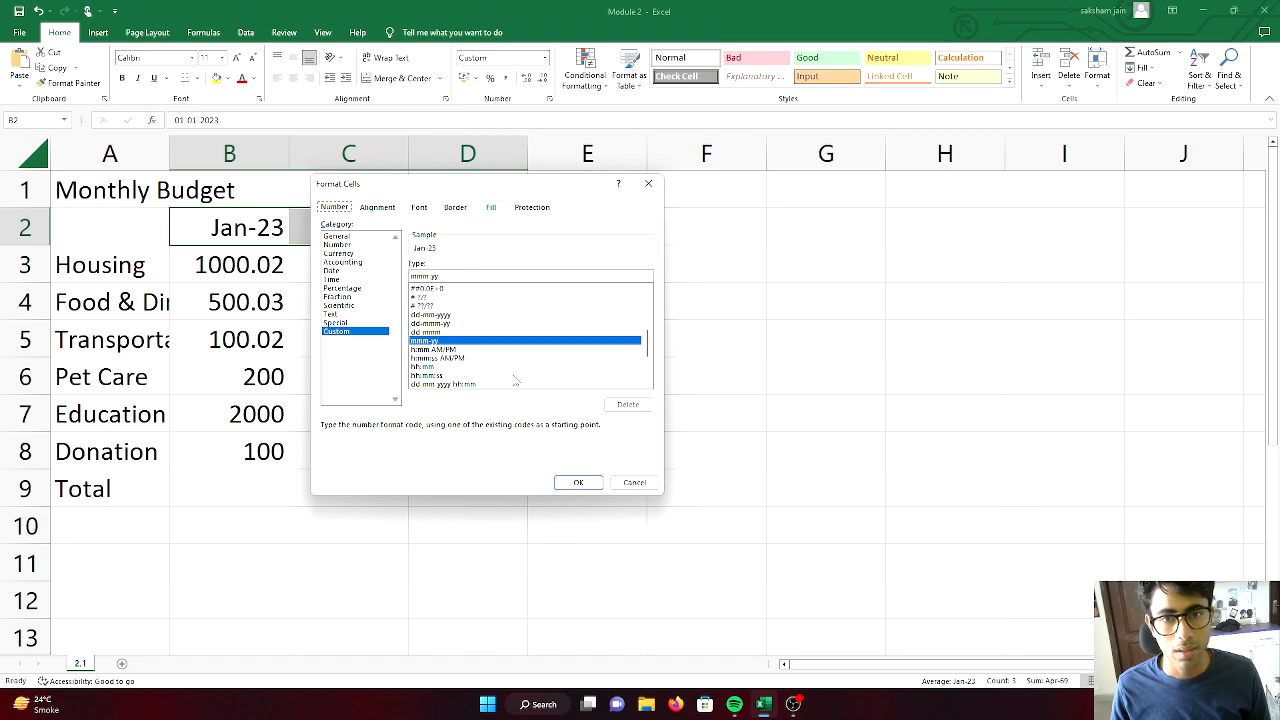
click(355, 271)
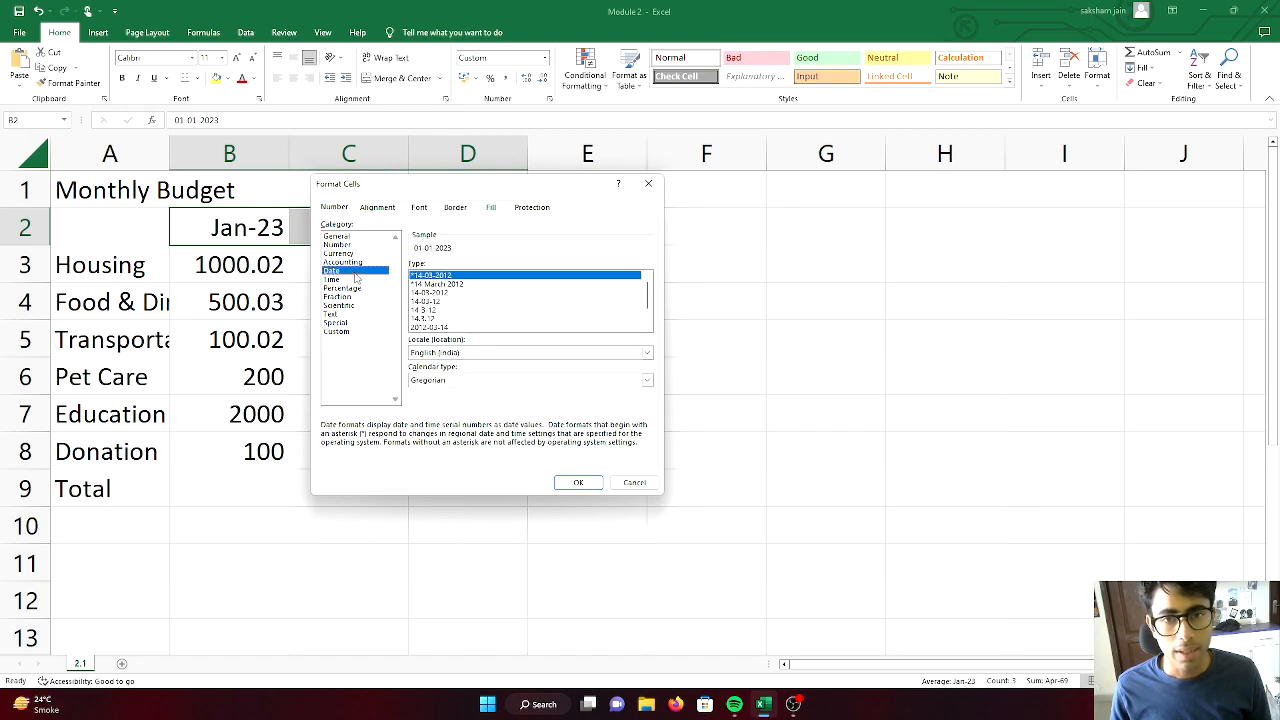
mouse_move(648, 291)
mouse_down()
mouse_move(648, 317)
mouse_move(645, 287)
mouse_up()
click(456, 292)
click(453, 284)
click(455, 327)
click(458, 301)
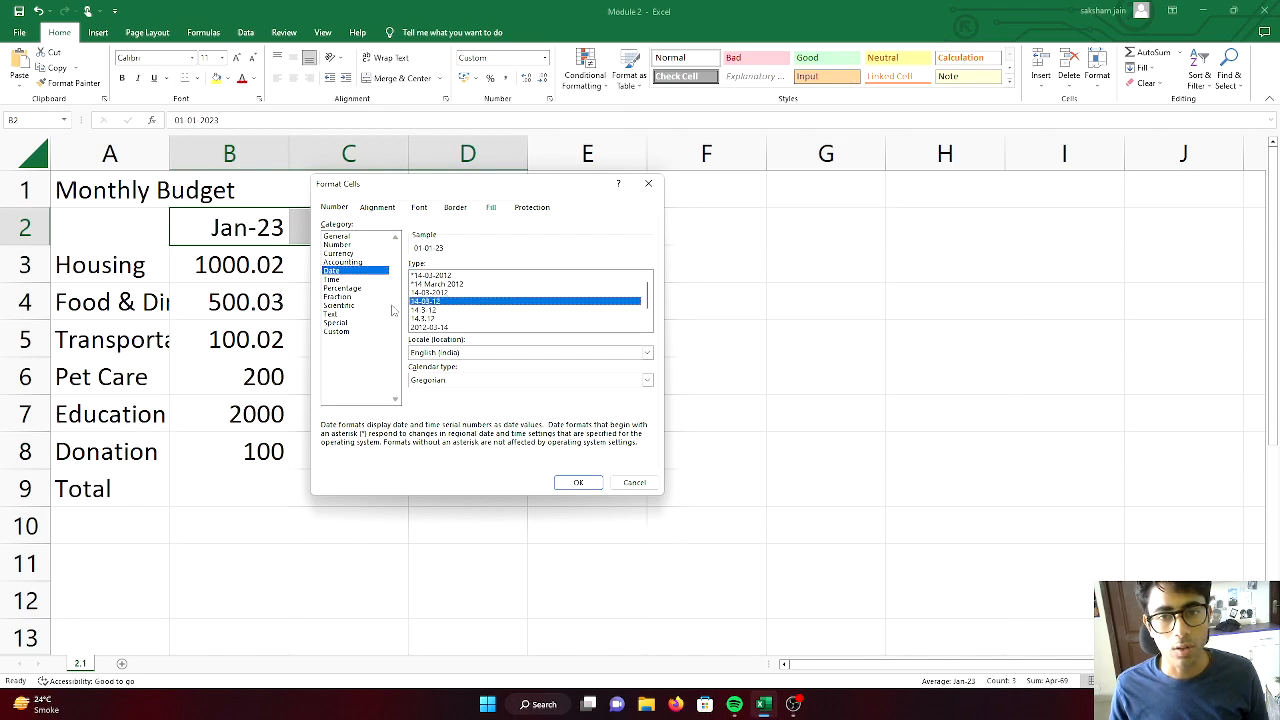
- Apply the custom number format mmm-yyyy to the month headings in cells B2 to D2
click(354, 332)
drag(496, 277, 411, 277)
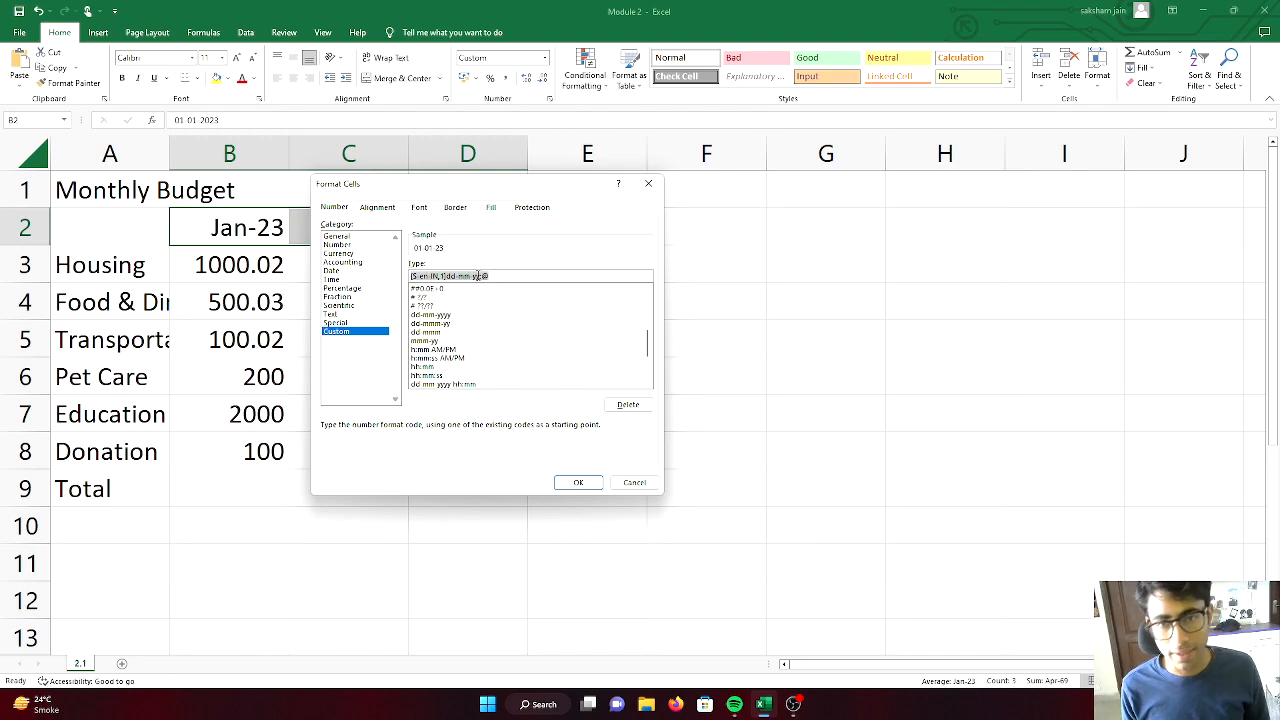
text(mmm)
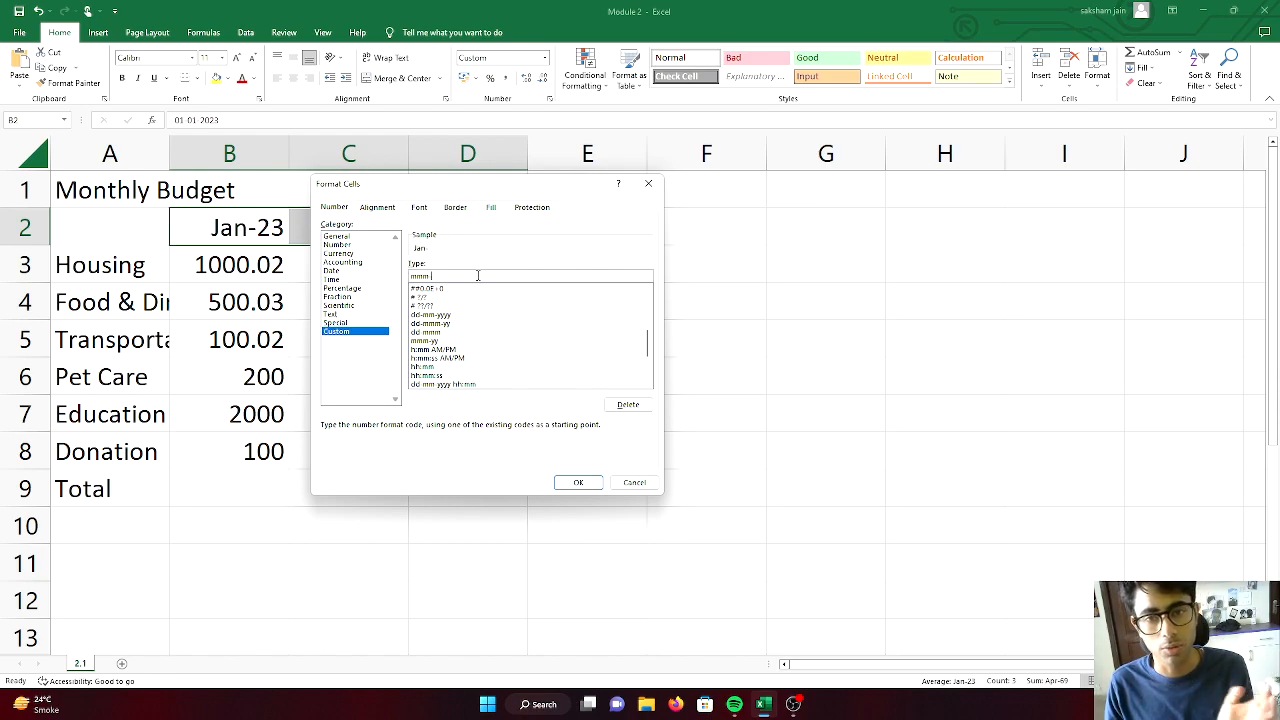
text(yyyy)
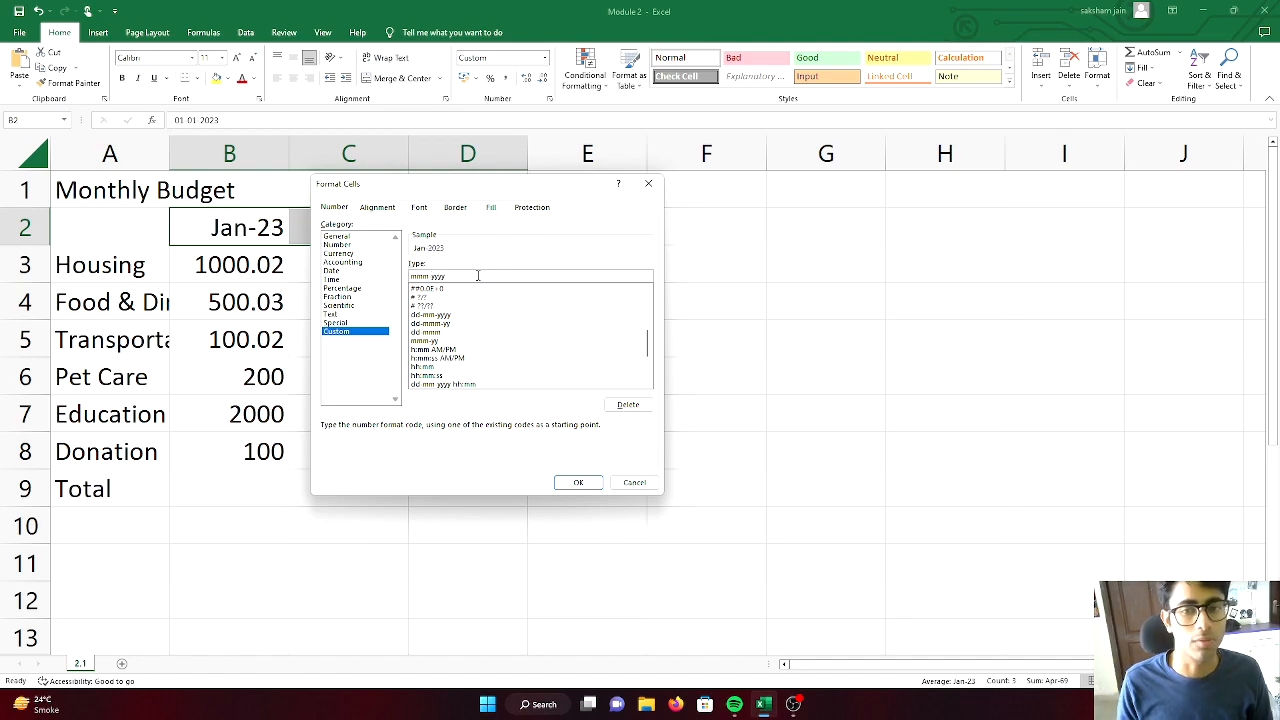
click(578, 482)
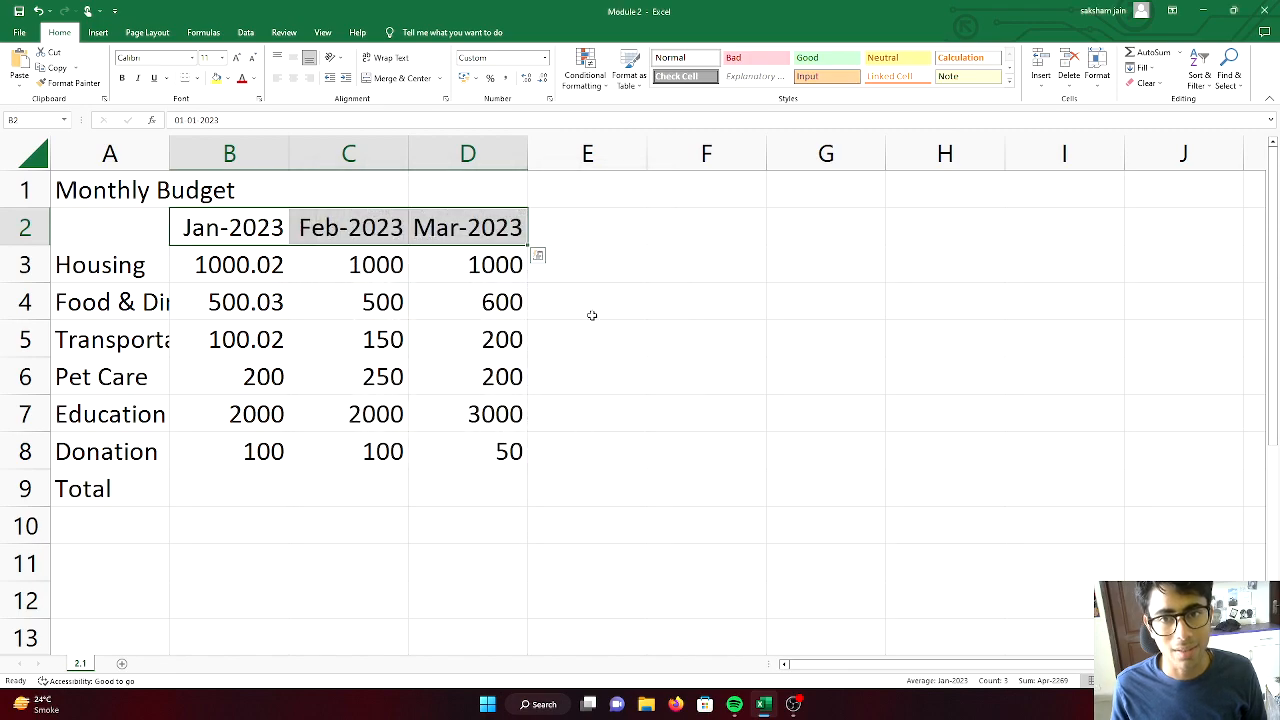
- Widen column B to give the Jan-2023 heading and its amounts more room
click(589, 262)
click(272, 229)
click(350, 228)
click(449, 228)
click(368, 228)
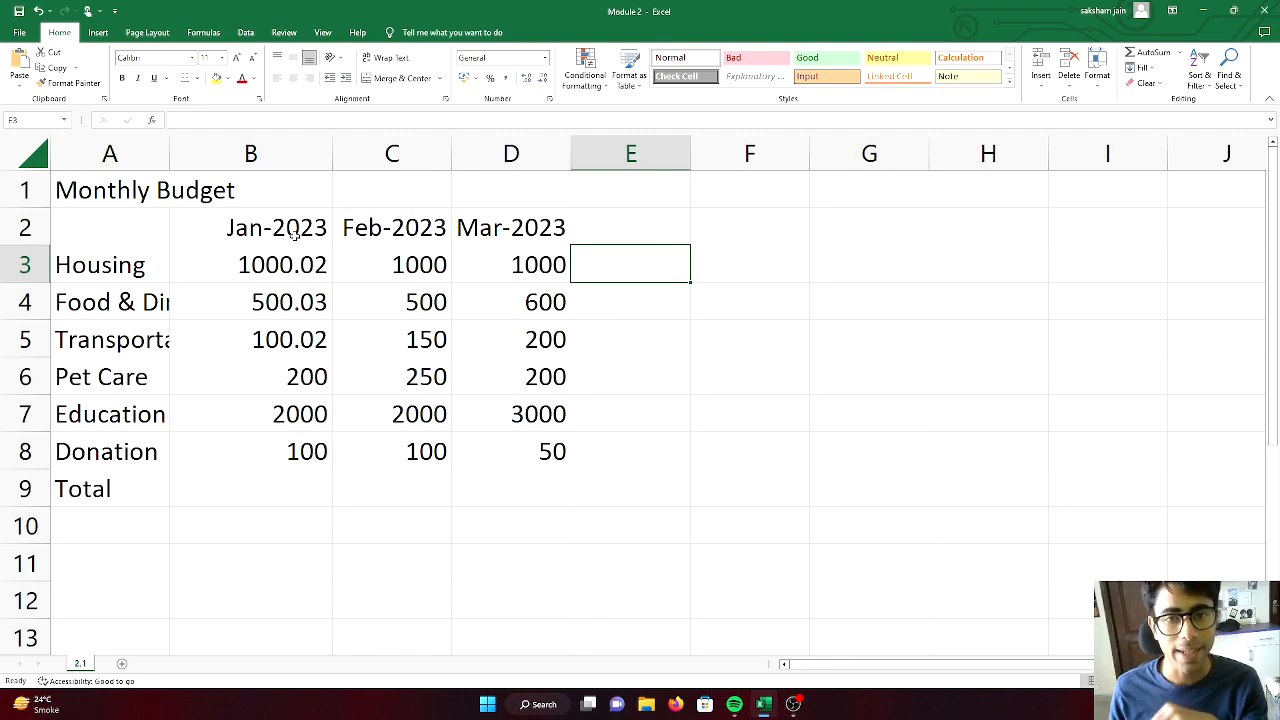
- Review the Jan-2023 amounts down column B and select the empty Total cell B9
click(292, 231)
key(Down)
key(Down)
key(Down)
key(Down)
key(Down)
key(Down)
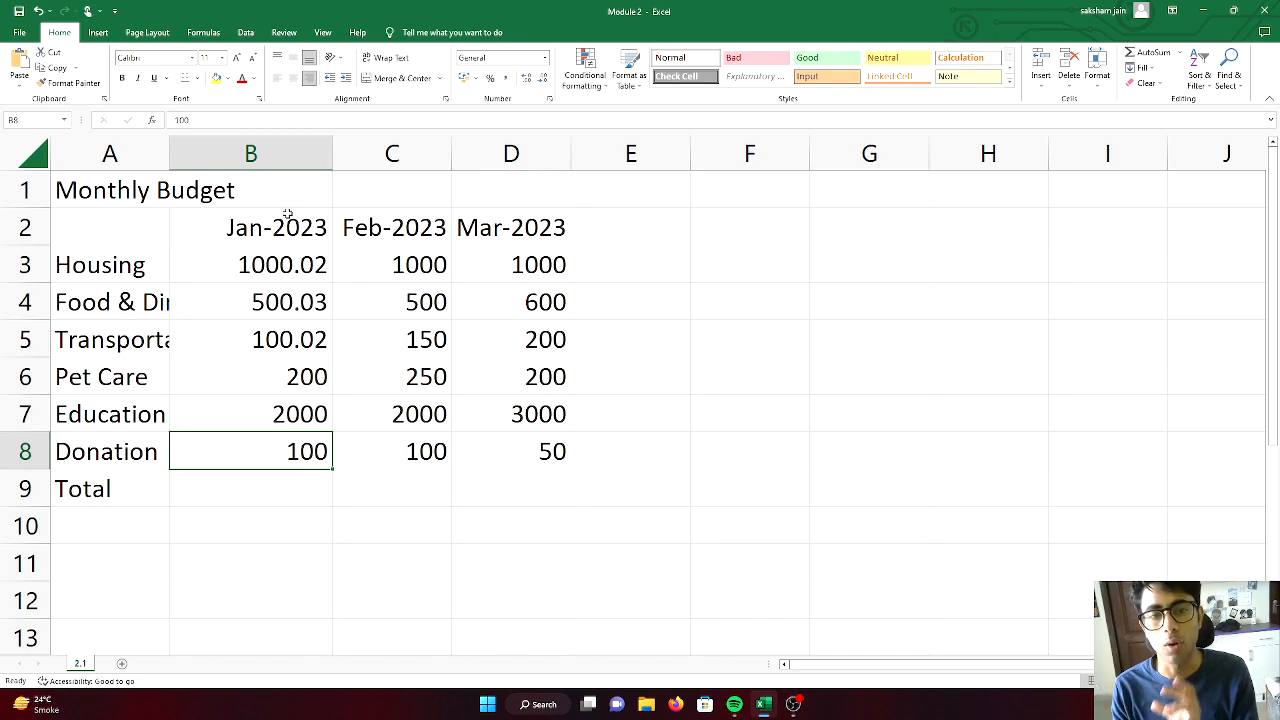
scroll(331, 343, down, 1)
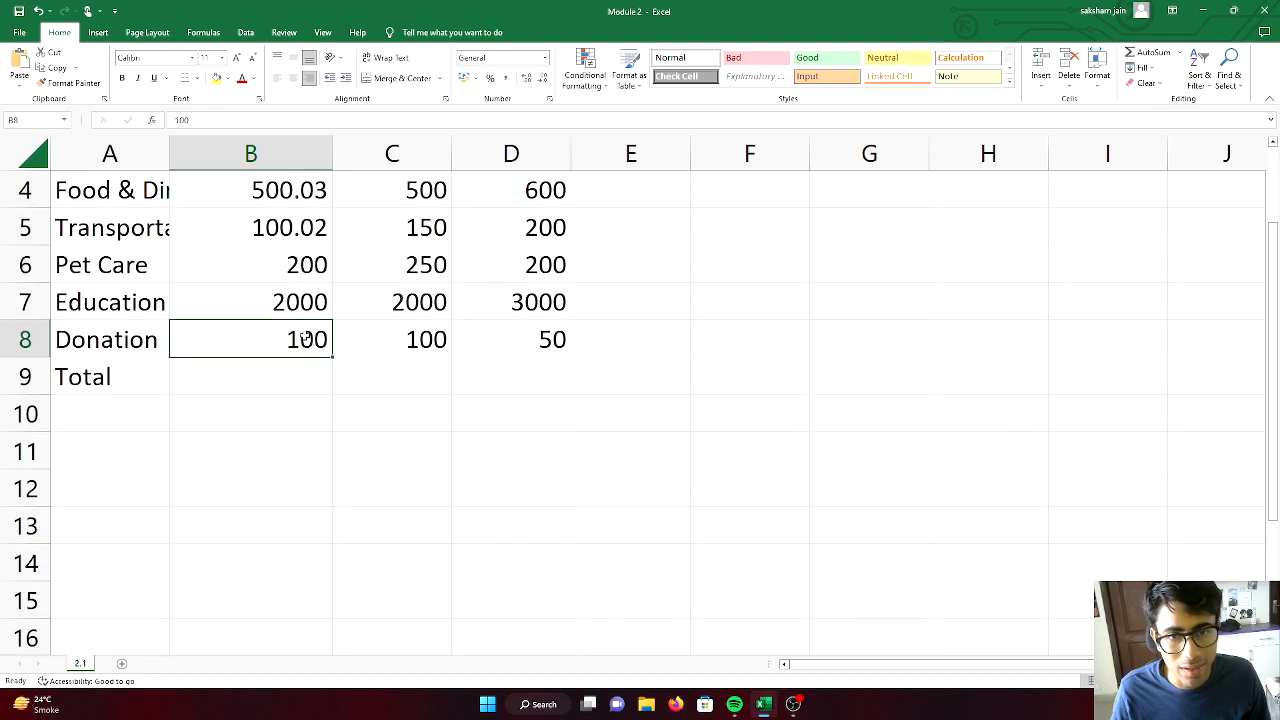
click(264, 201)
drag(264, 201, 266, 340)
click(265, 385)
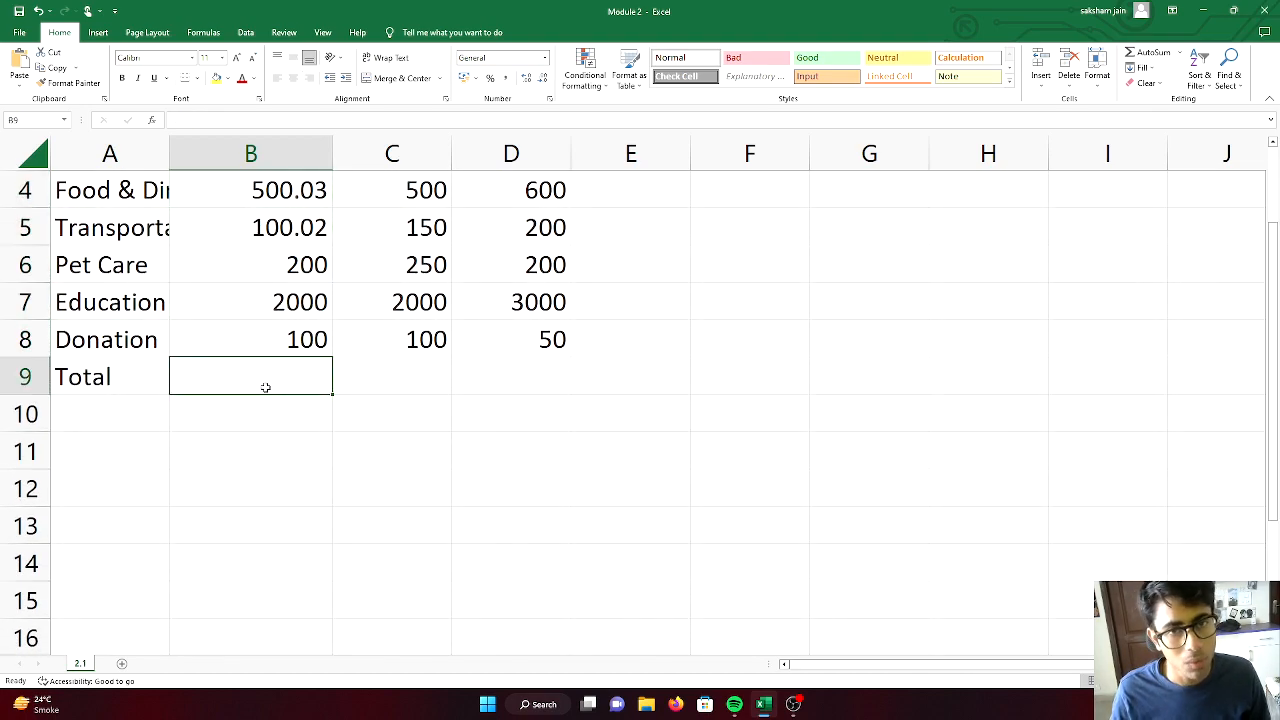